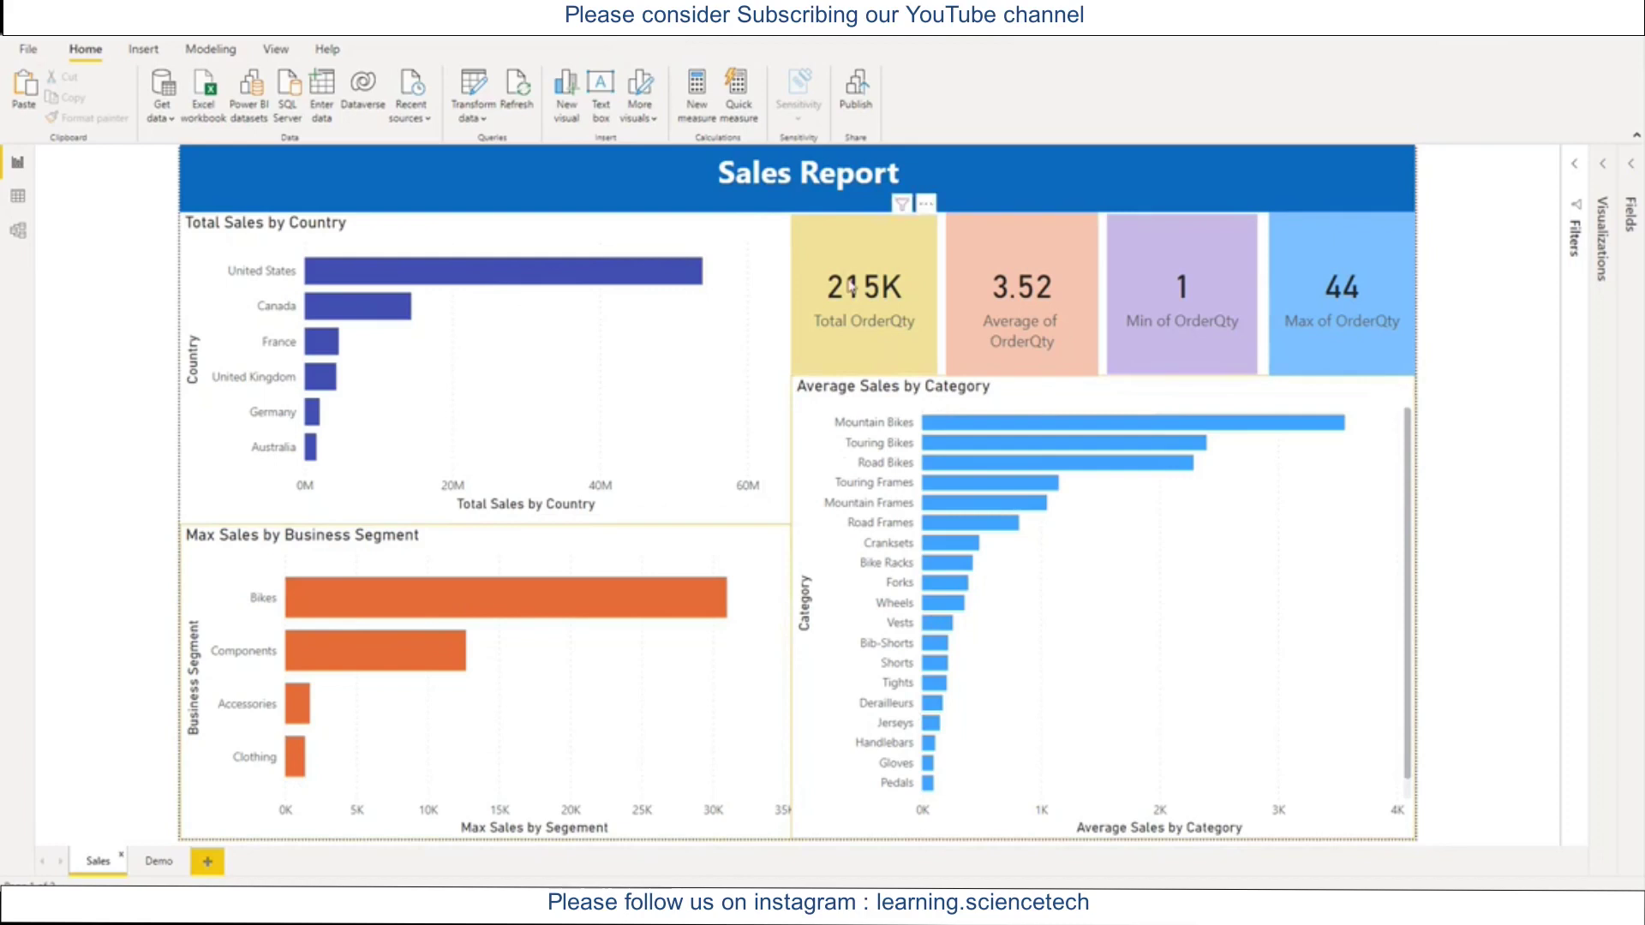
Select the Total OrderQty card on the Sales page and glance at the visual types panel
{"action": "mouse_move", "coordinate": [850, 288]}
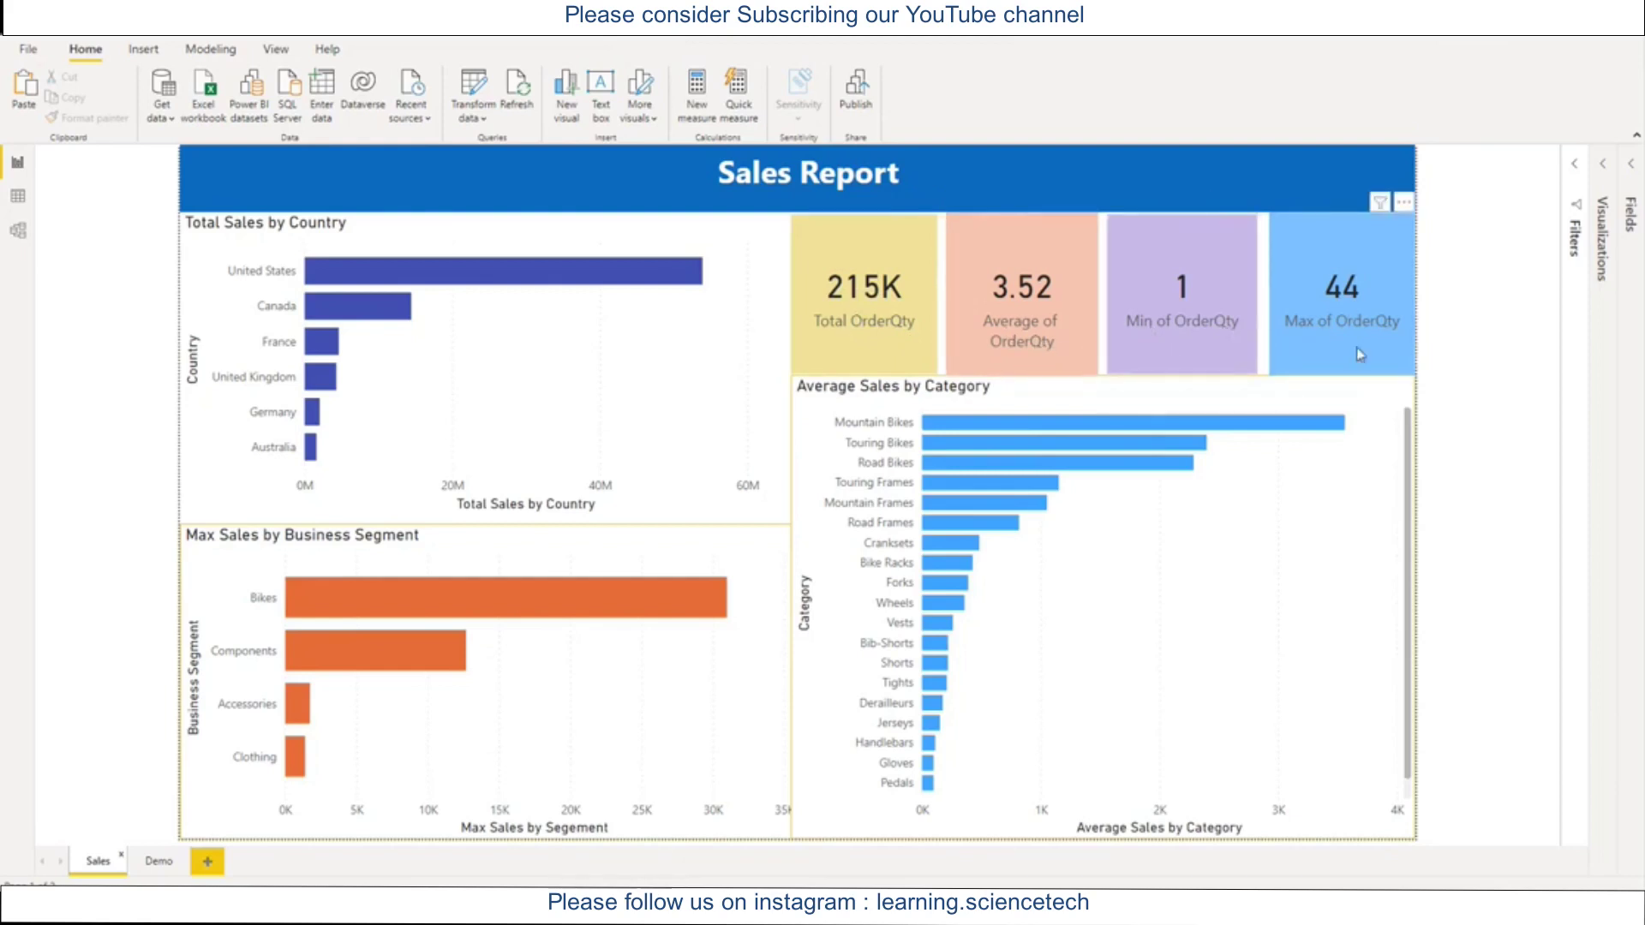
{"action": "left_click", "coordinate": [871, 285]}
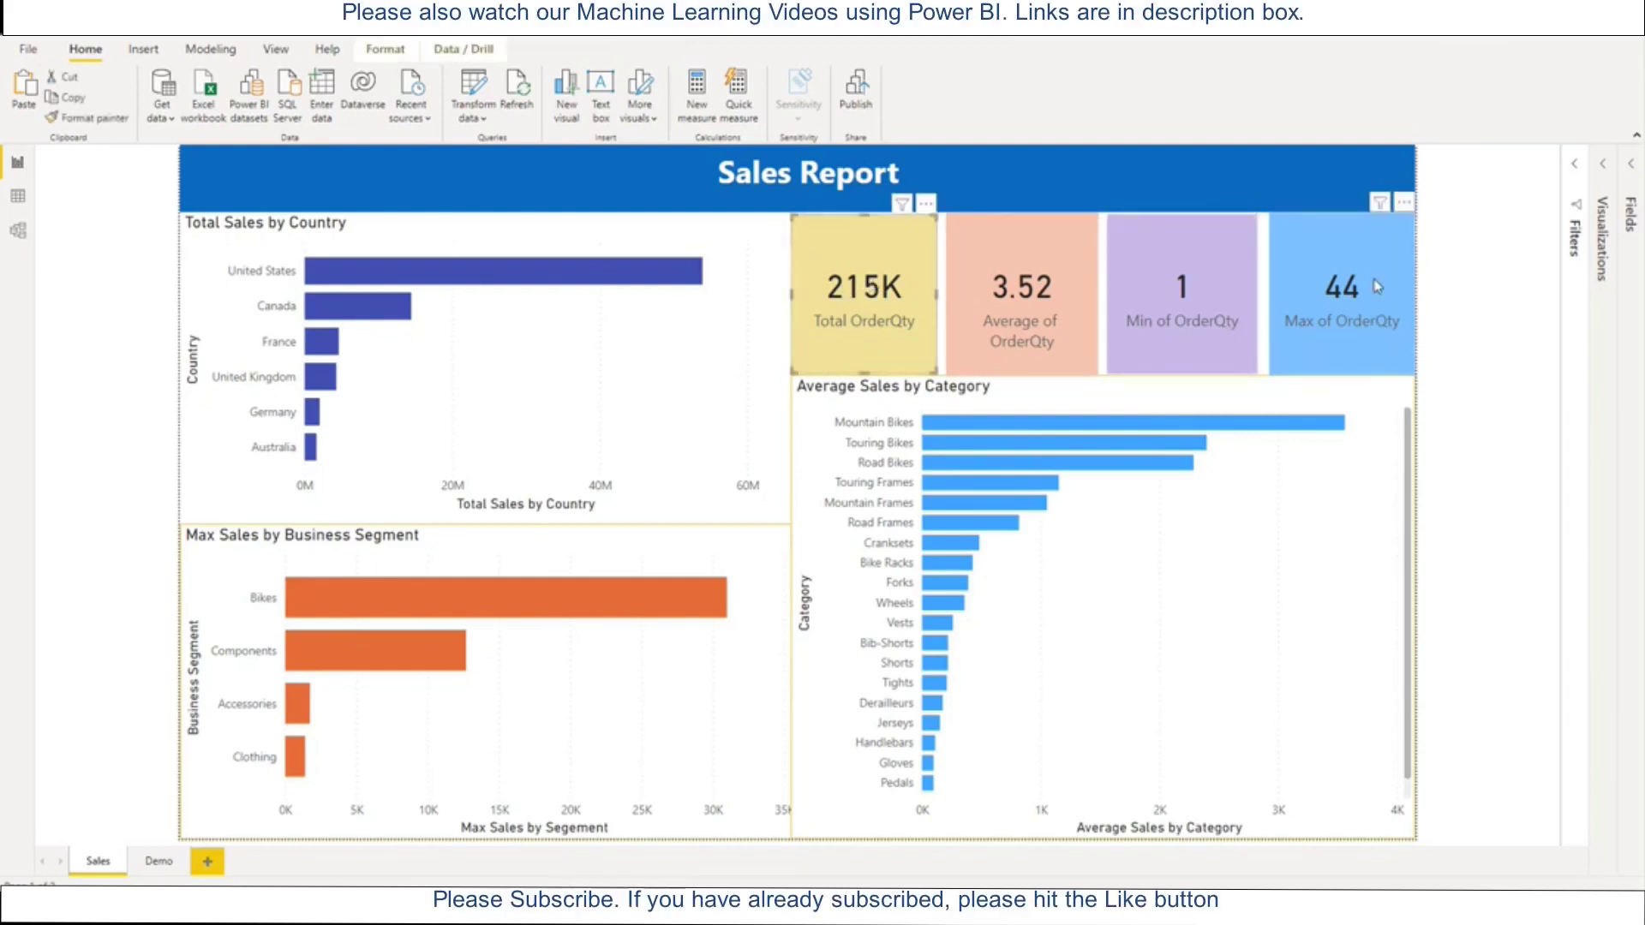
{"action": "left_click", "coordinate": [1605, 167]}
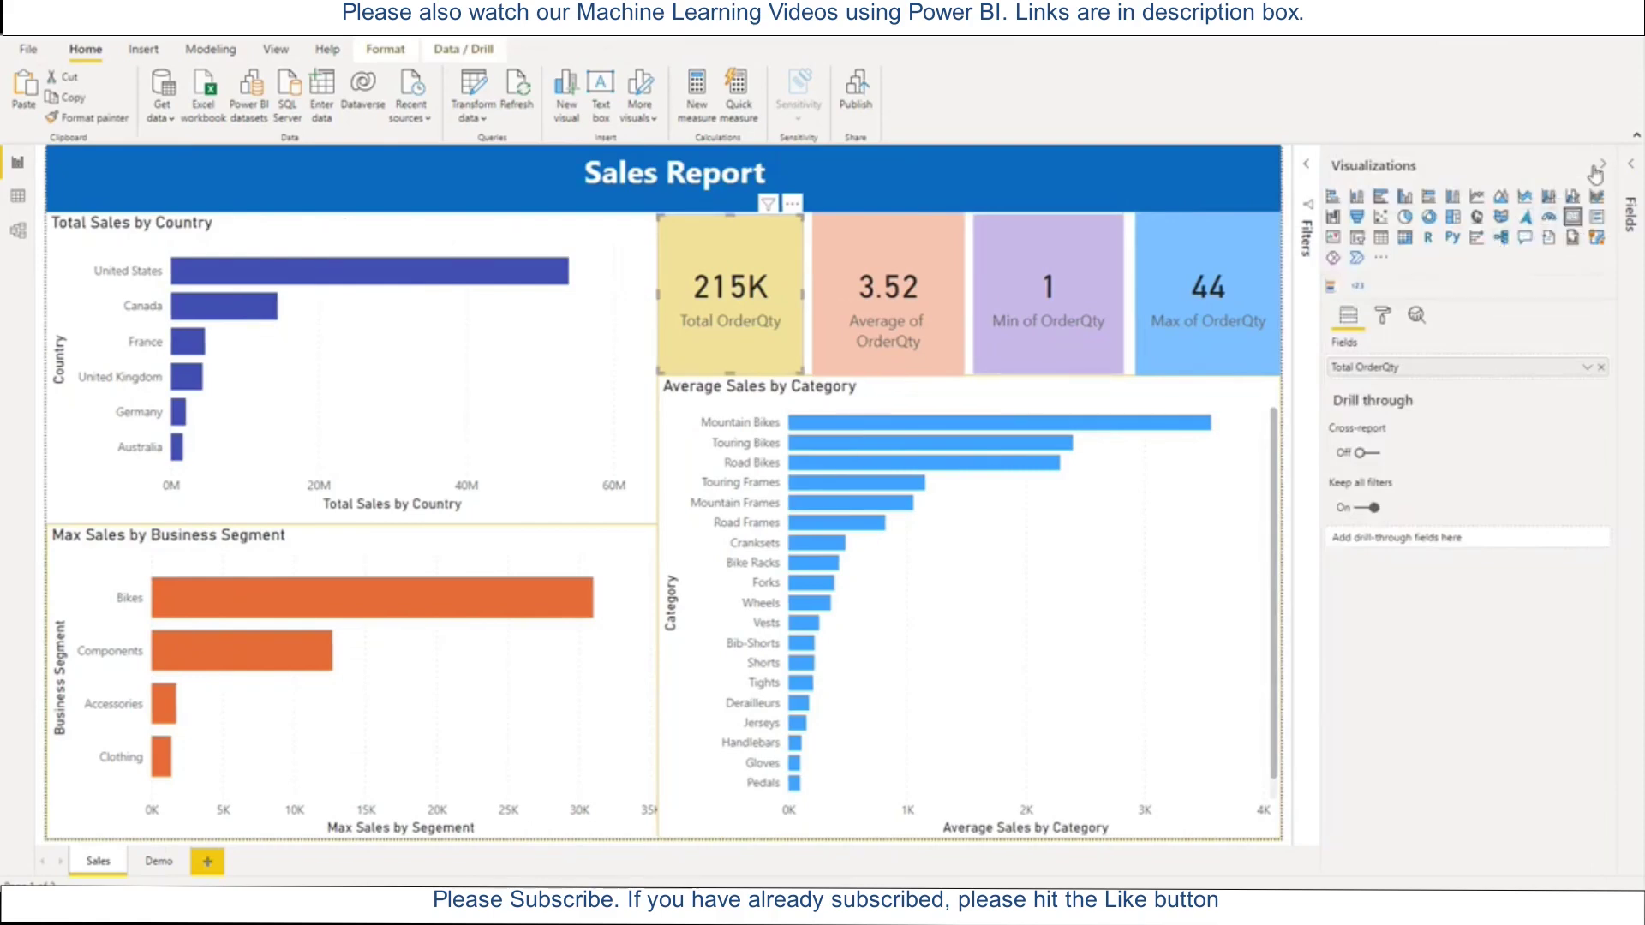
{"action": "left_click", "coordinate": [1600, 166]}
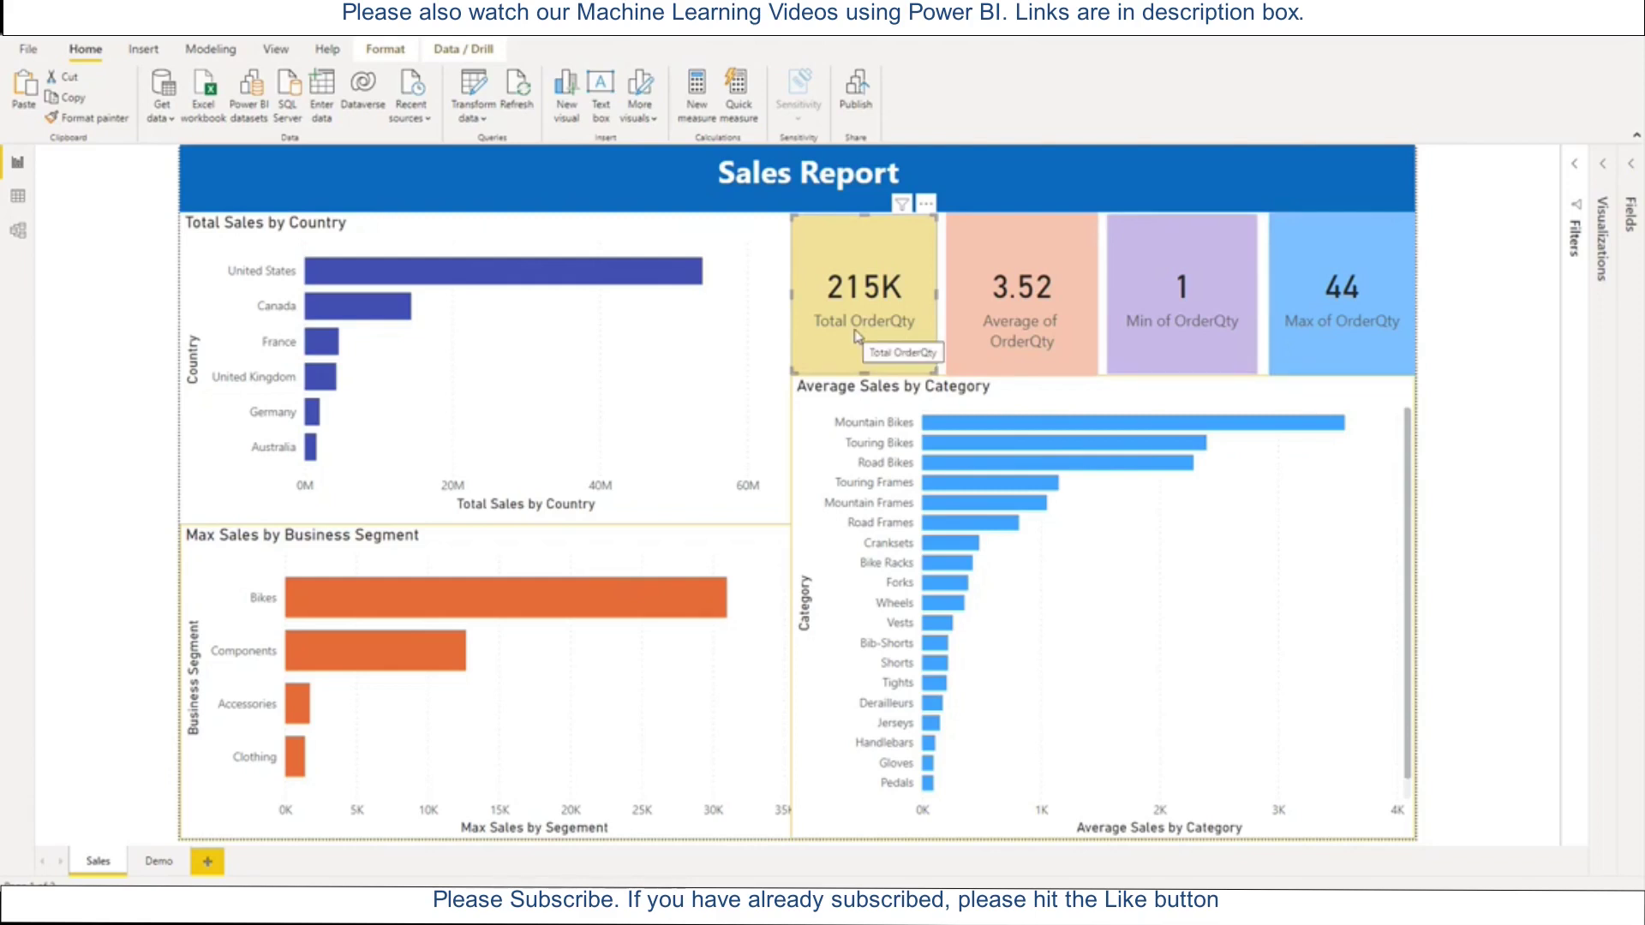
Go to the Demo page and open the visual management options in Visualizations
{"action": "left_click", "coordinate": [158, 861]}
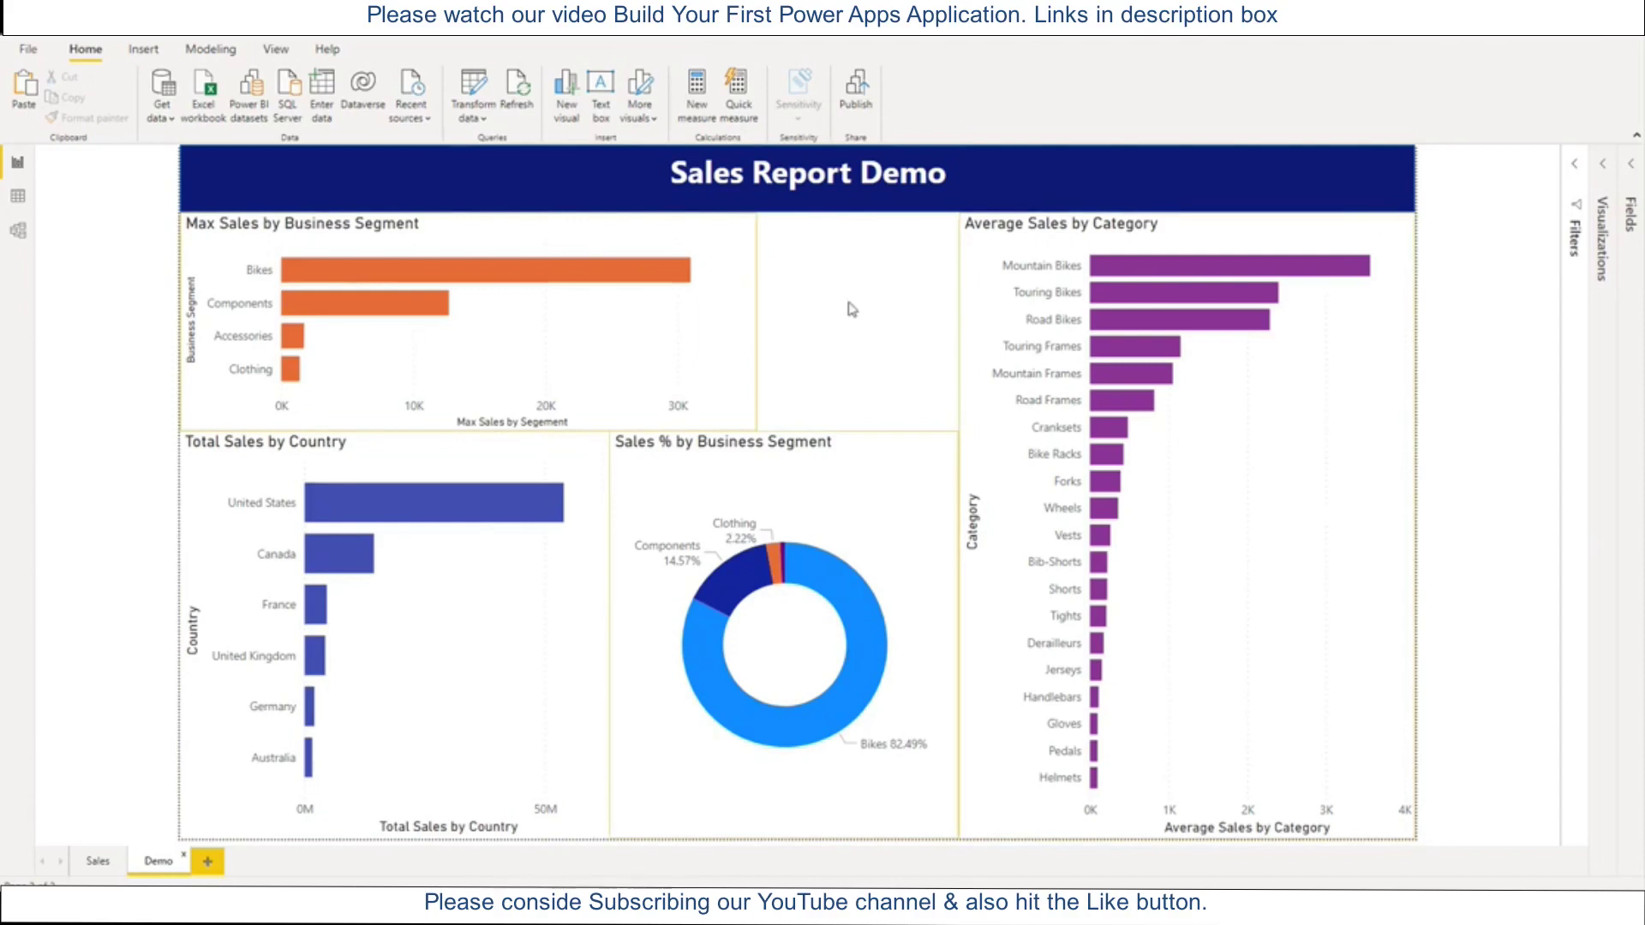
{"action": "left_click", "coordinate": [99, 862]}
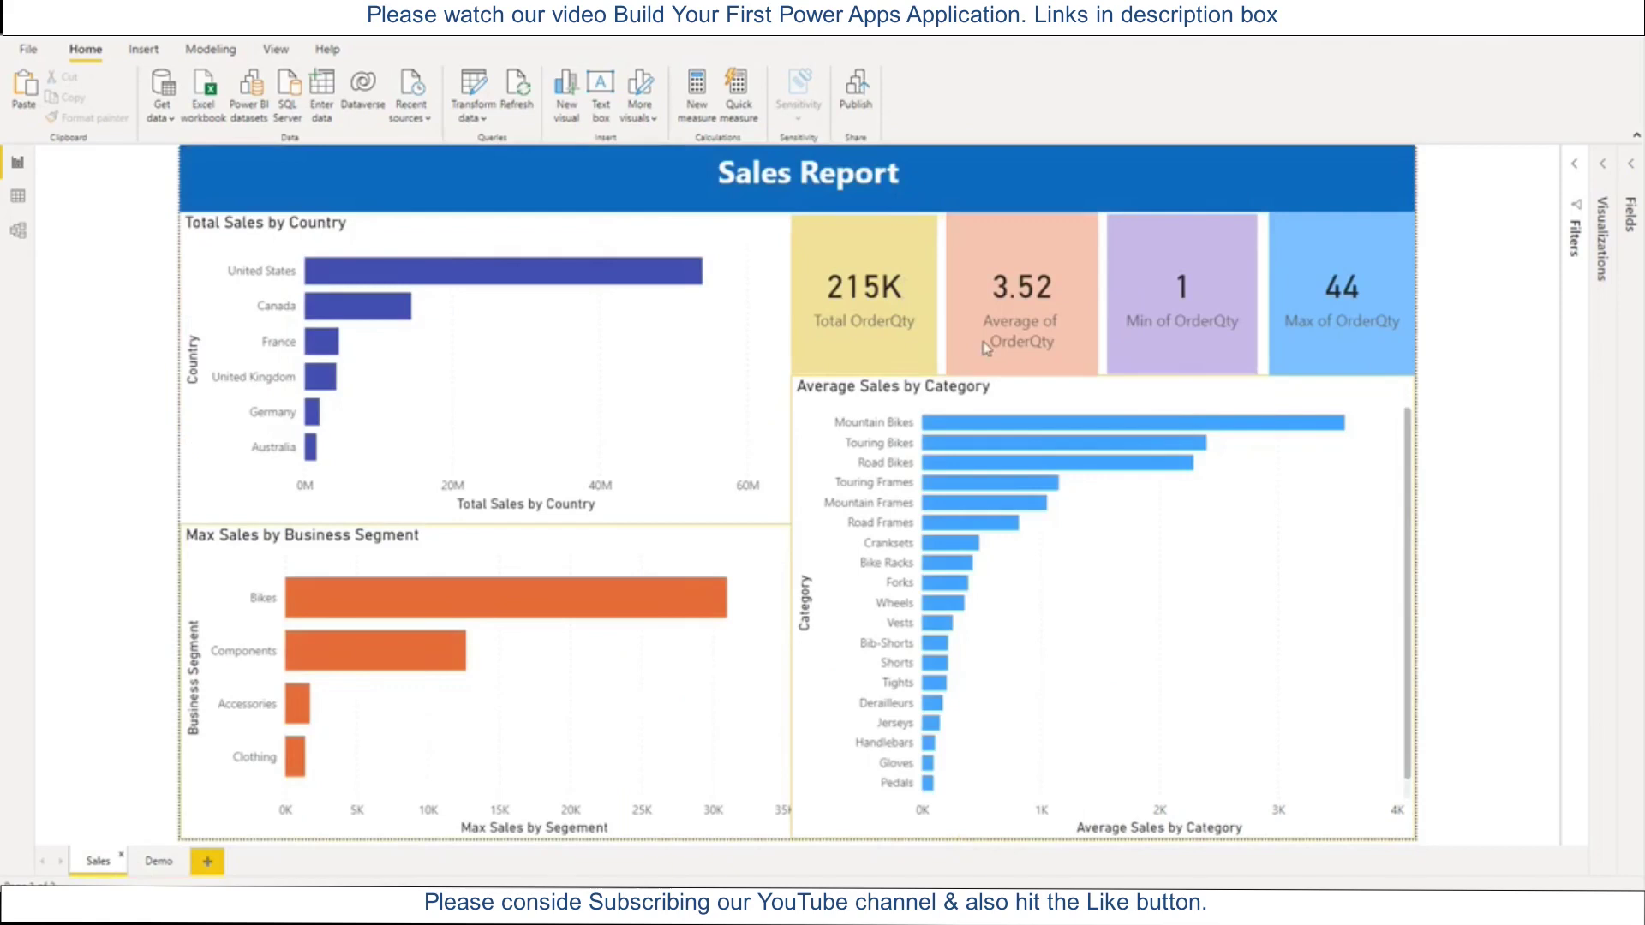
{"action": "left_click", "coordinate": [158, 862]}
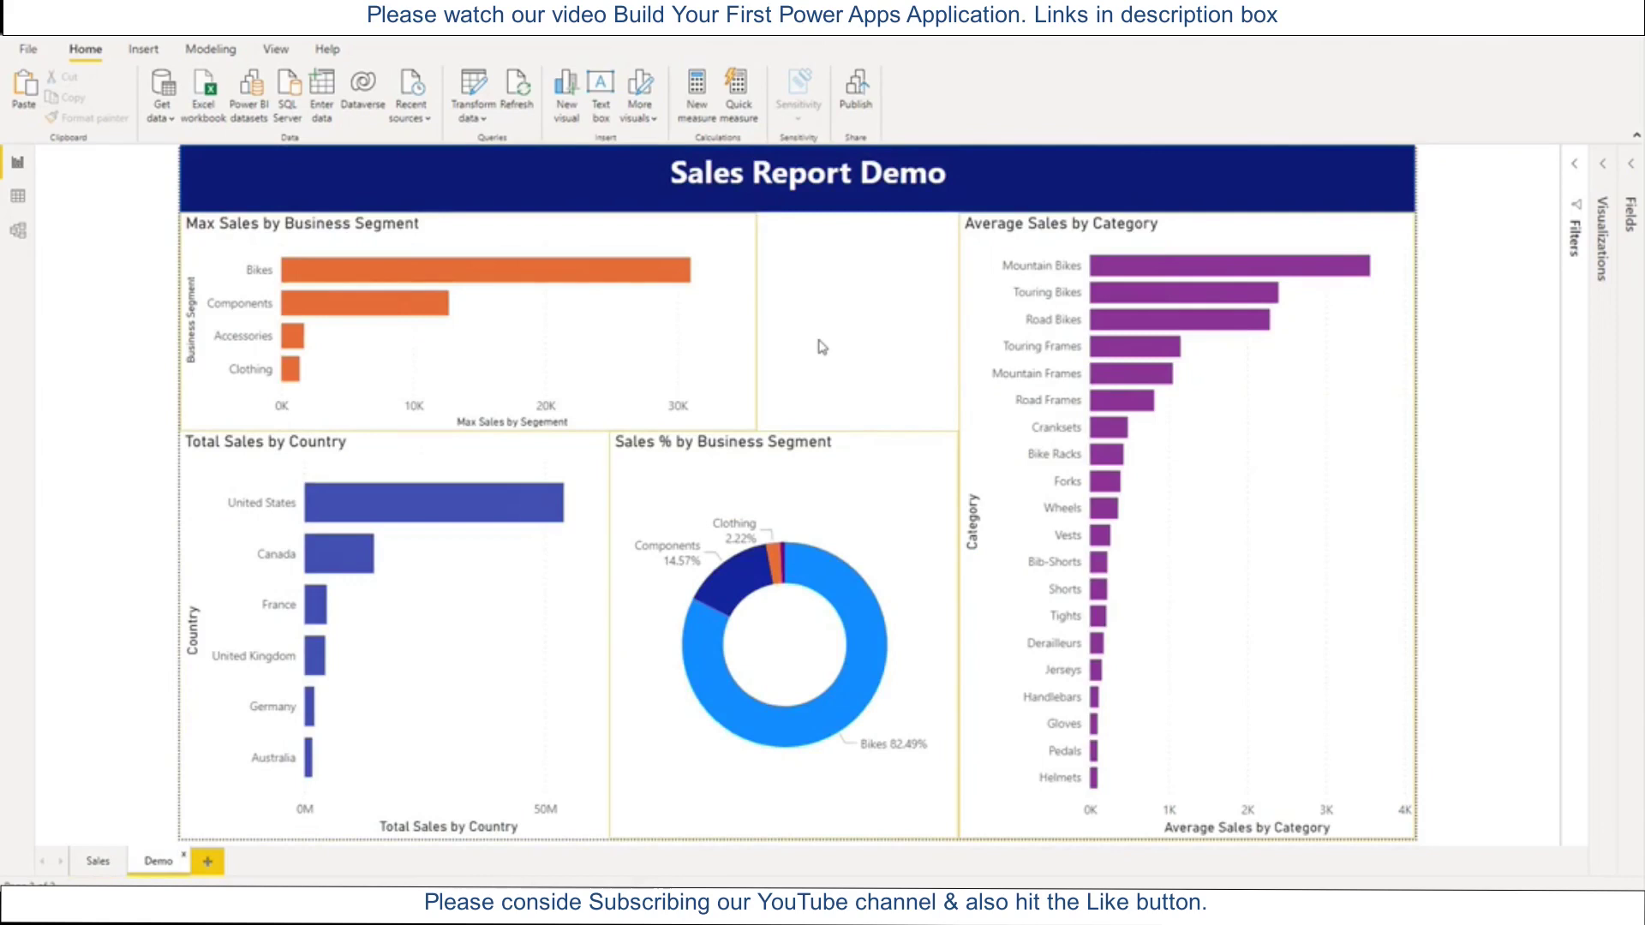
{"action": "left_click", "coordinate": [1603, 165]}
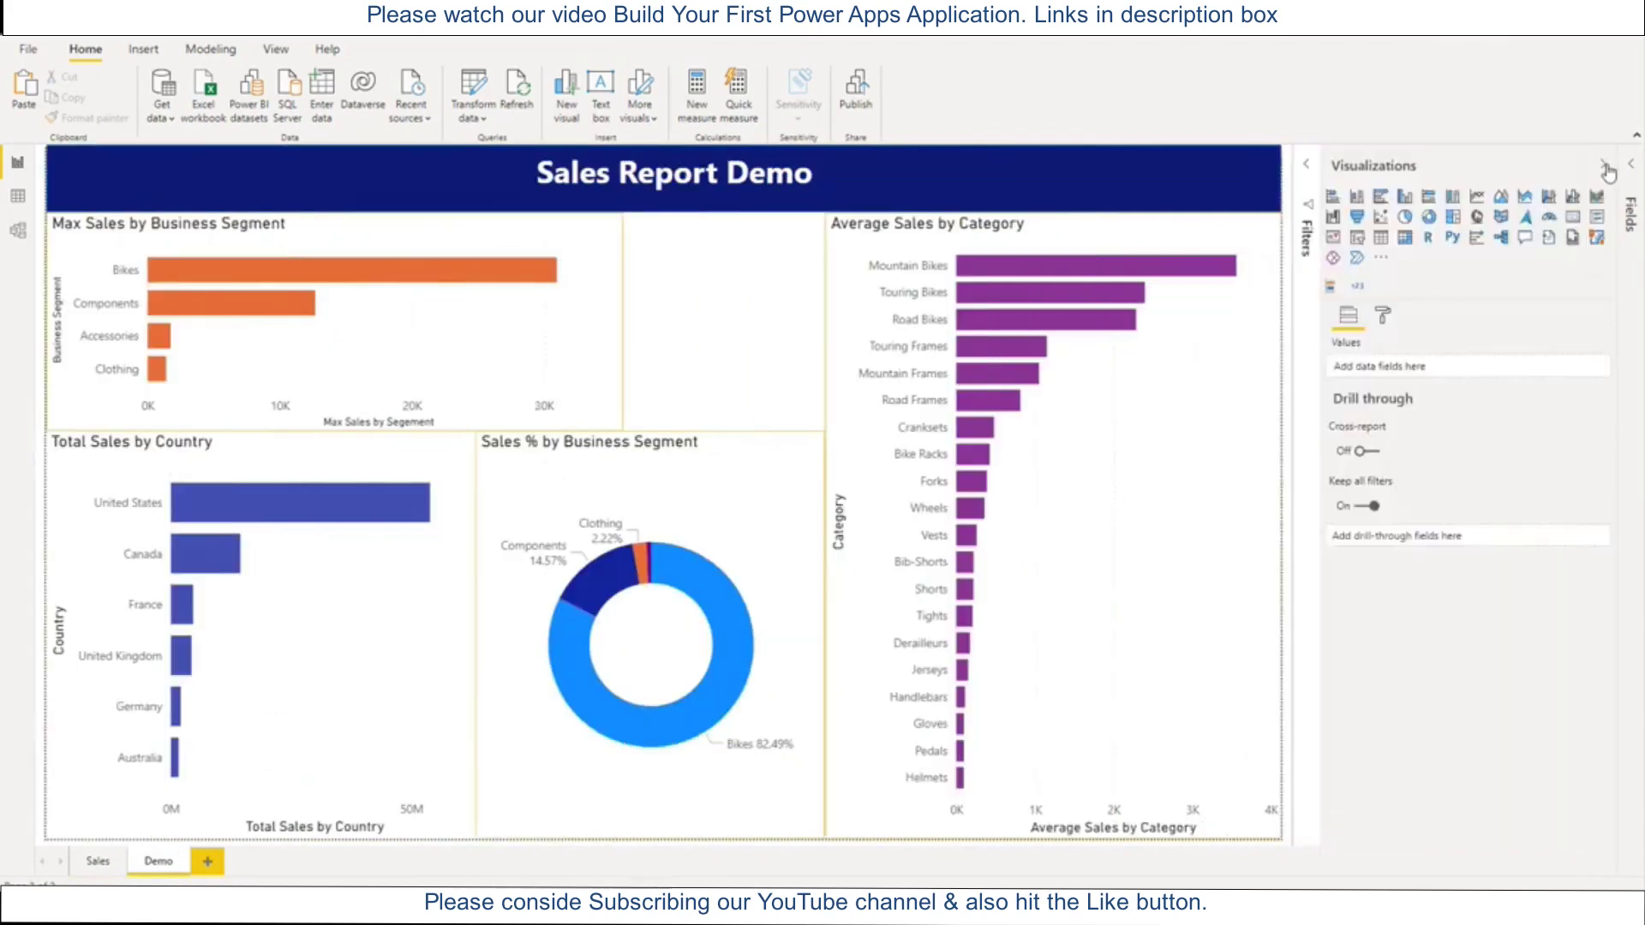
{"action": "left_click", "coordinate": [1381, 257]}
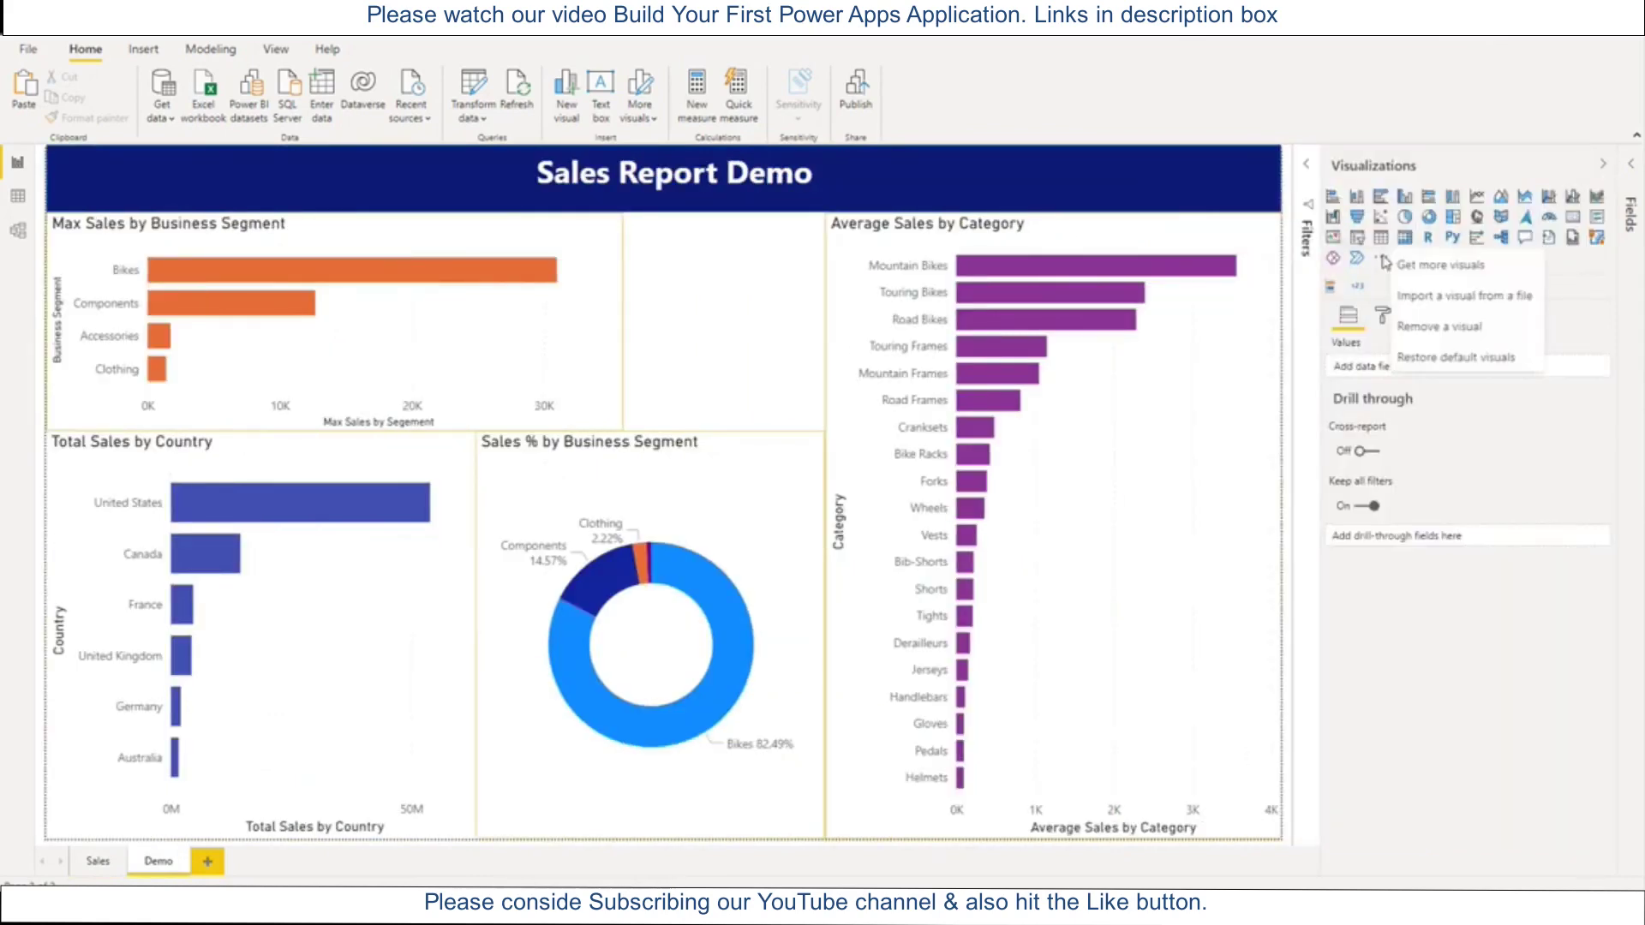
Search the visuals marketplace for 'rott' and add MAQ Software's Rotating Tile
{"action": "left_click", "coordinate": [1429, 272]}
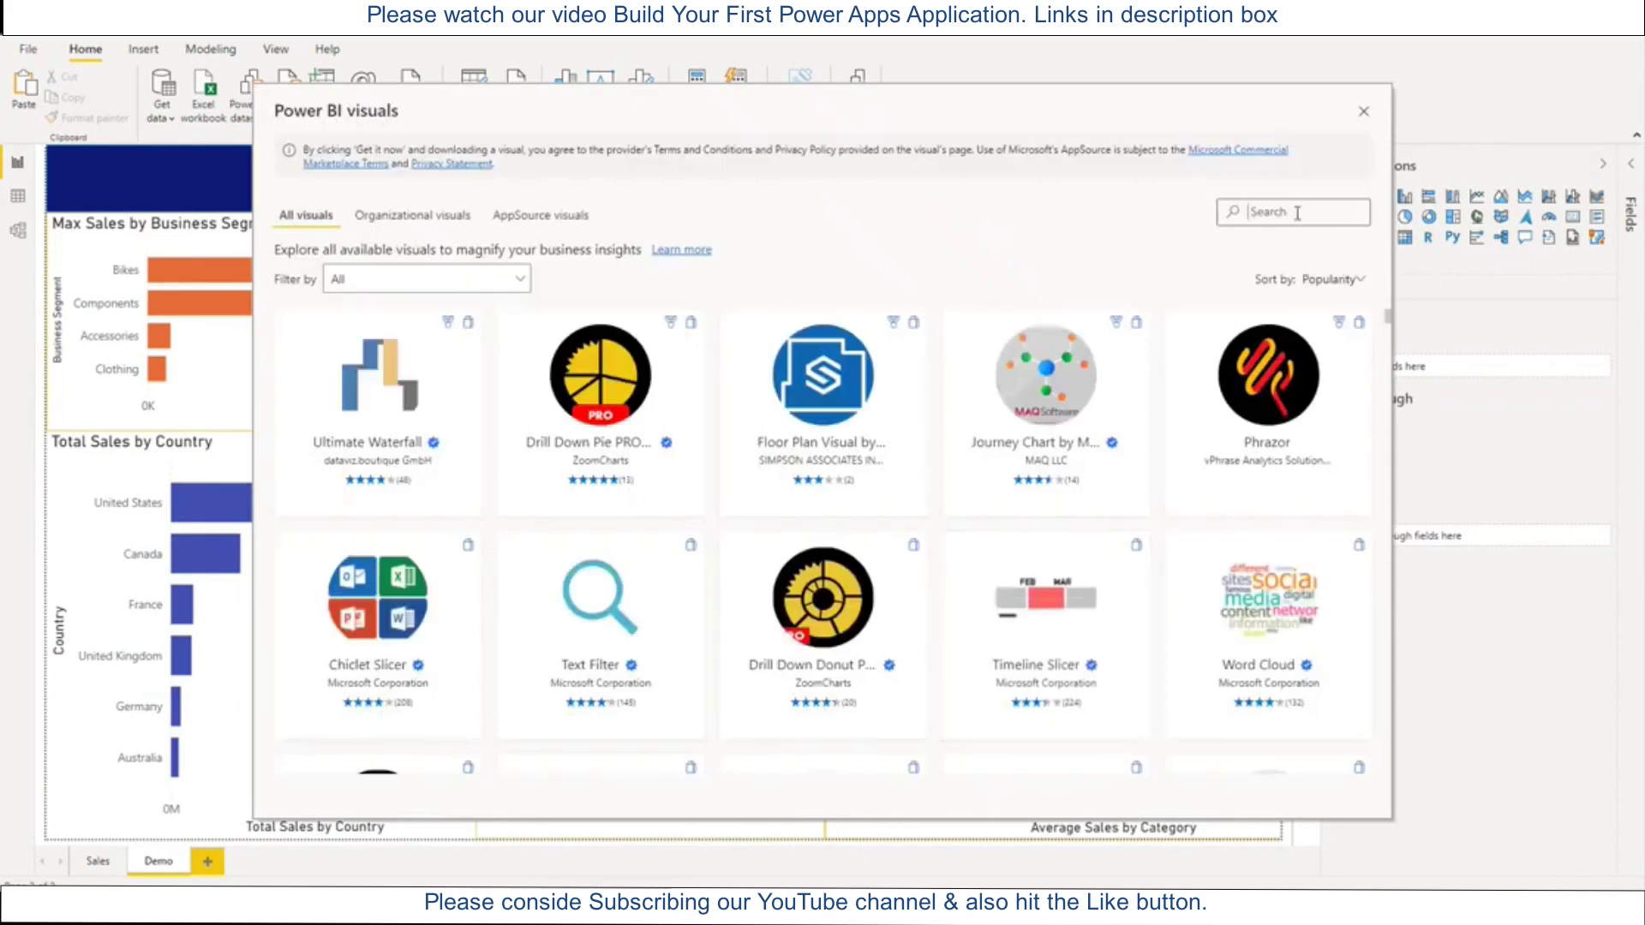
{"action": "type", "text": "rot"}
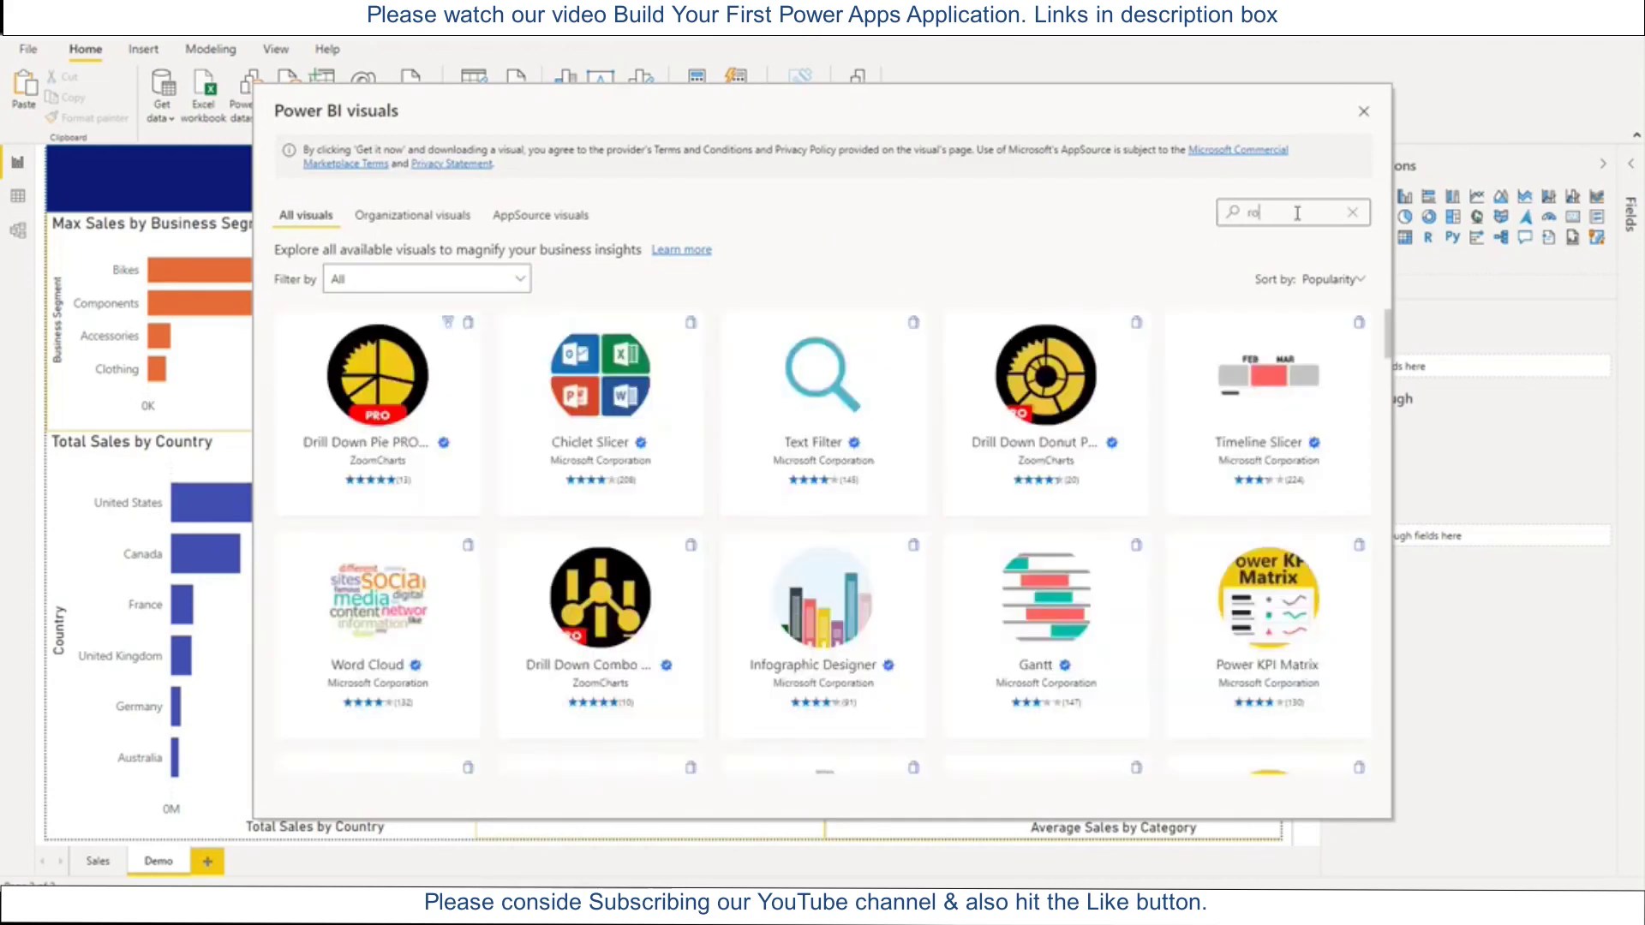
{"action": "type", "text": "t"}
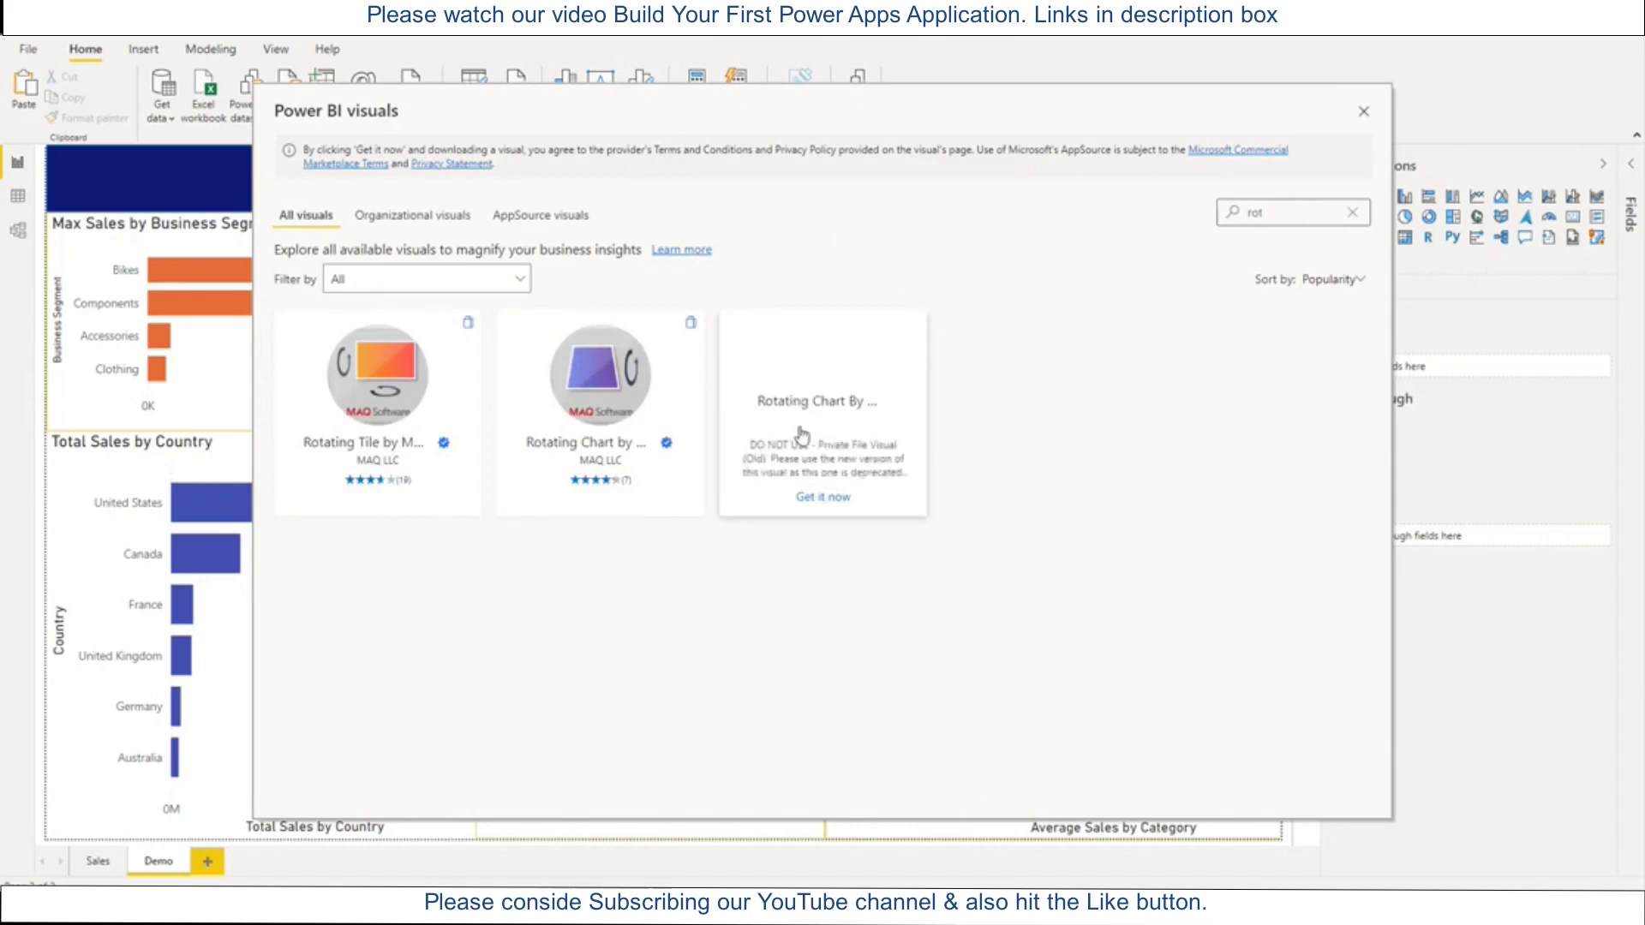
{"action": "mouse_move", "coordinate": [360, 438]}
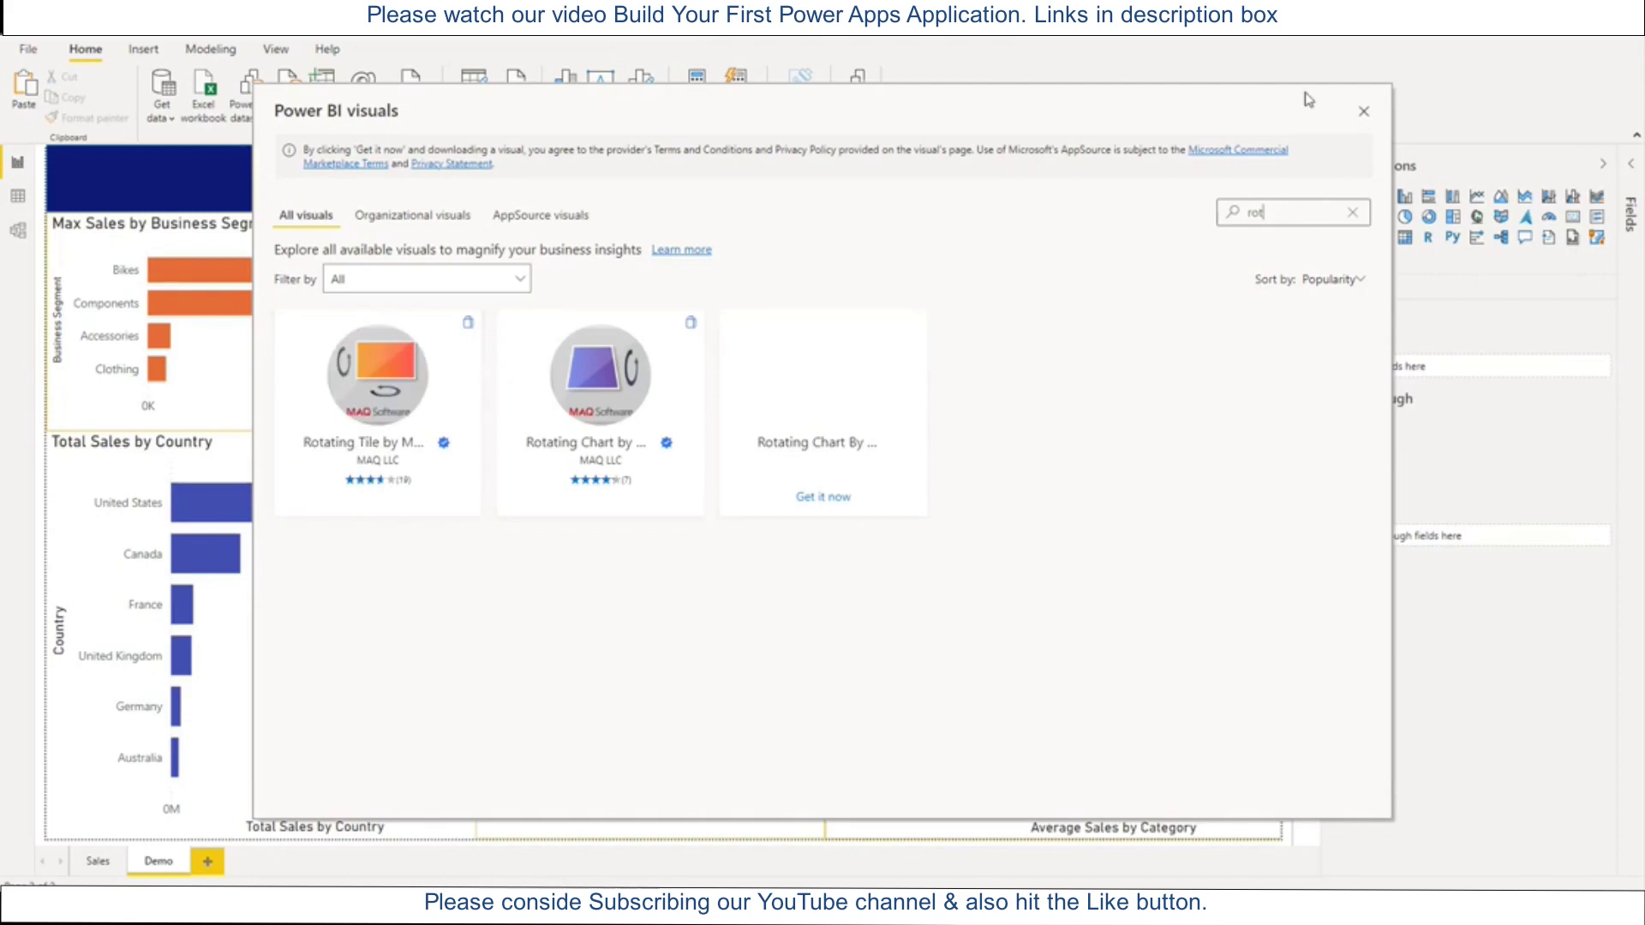
{"action": "left_click", "coordinate": [1364, 114]}
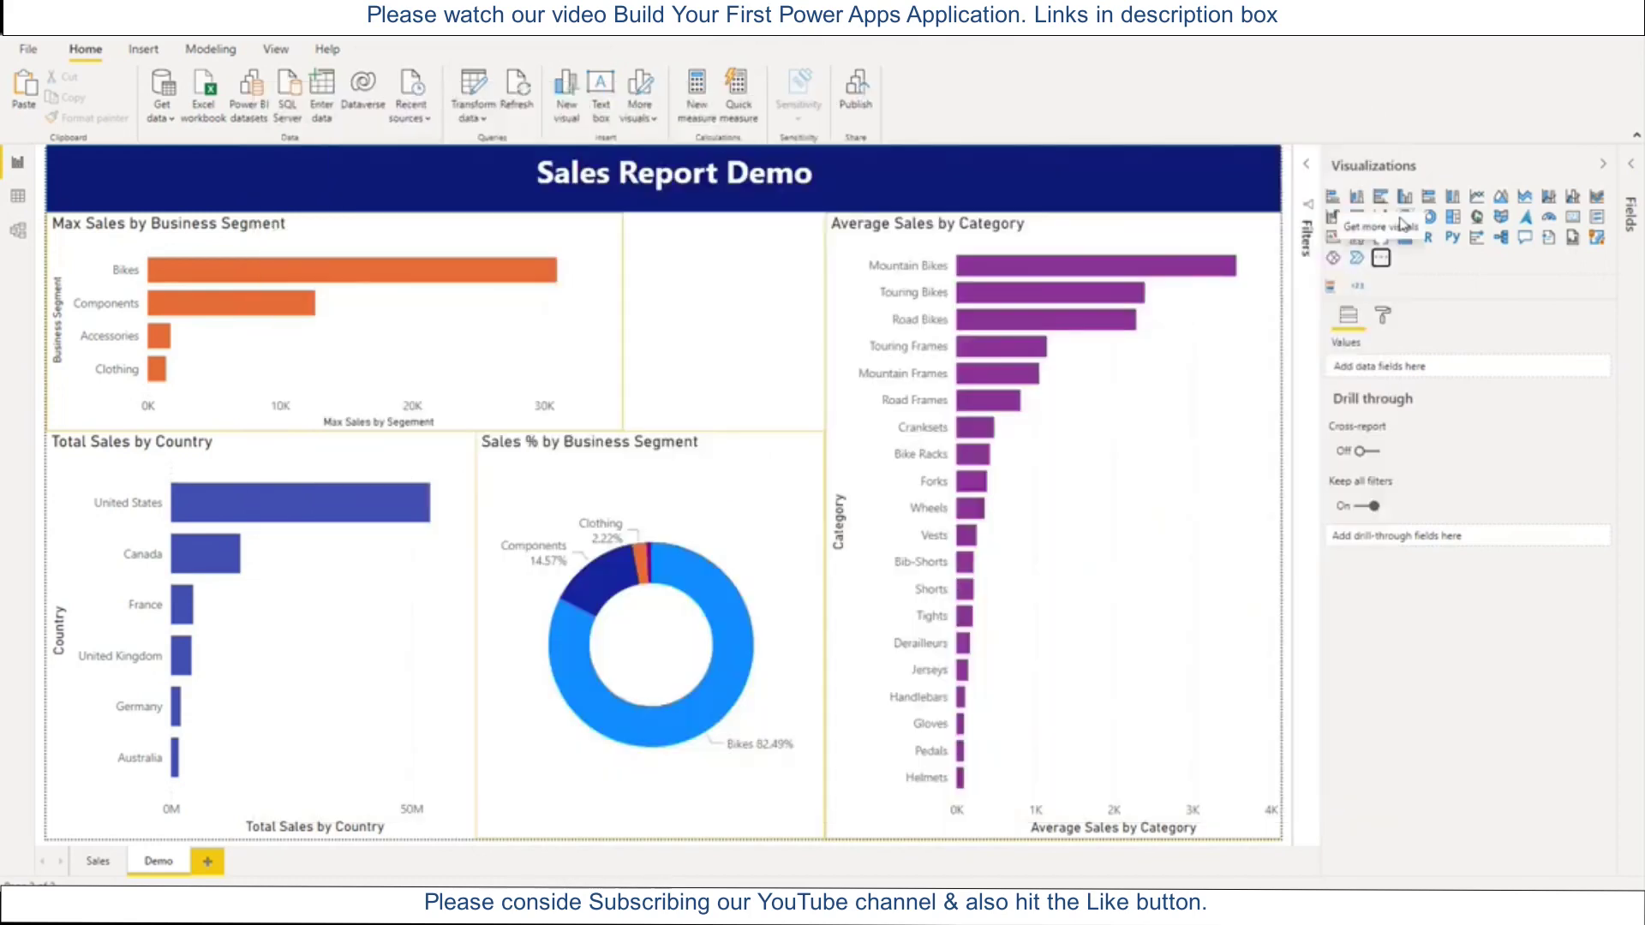
Insert an empty Rotating Tile and size it to fit beside the Max Sales chart
{"action": "left_click", "coordinate": [1358, 288]}
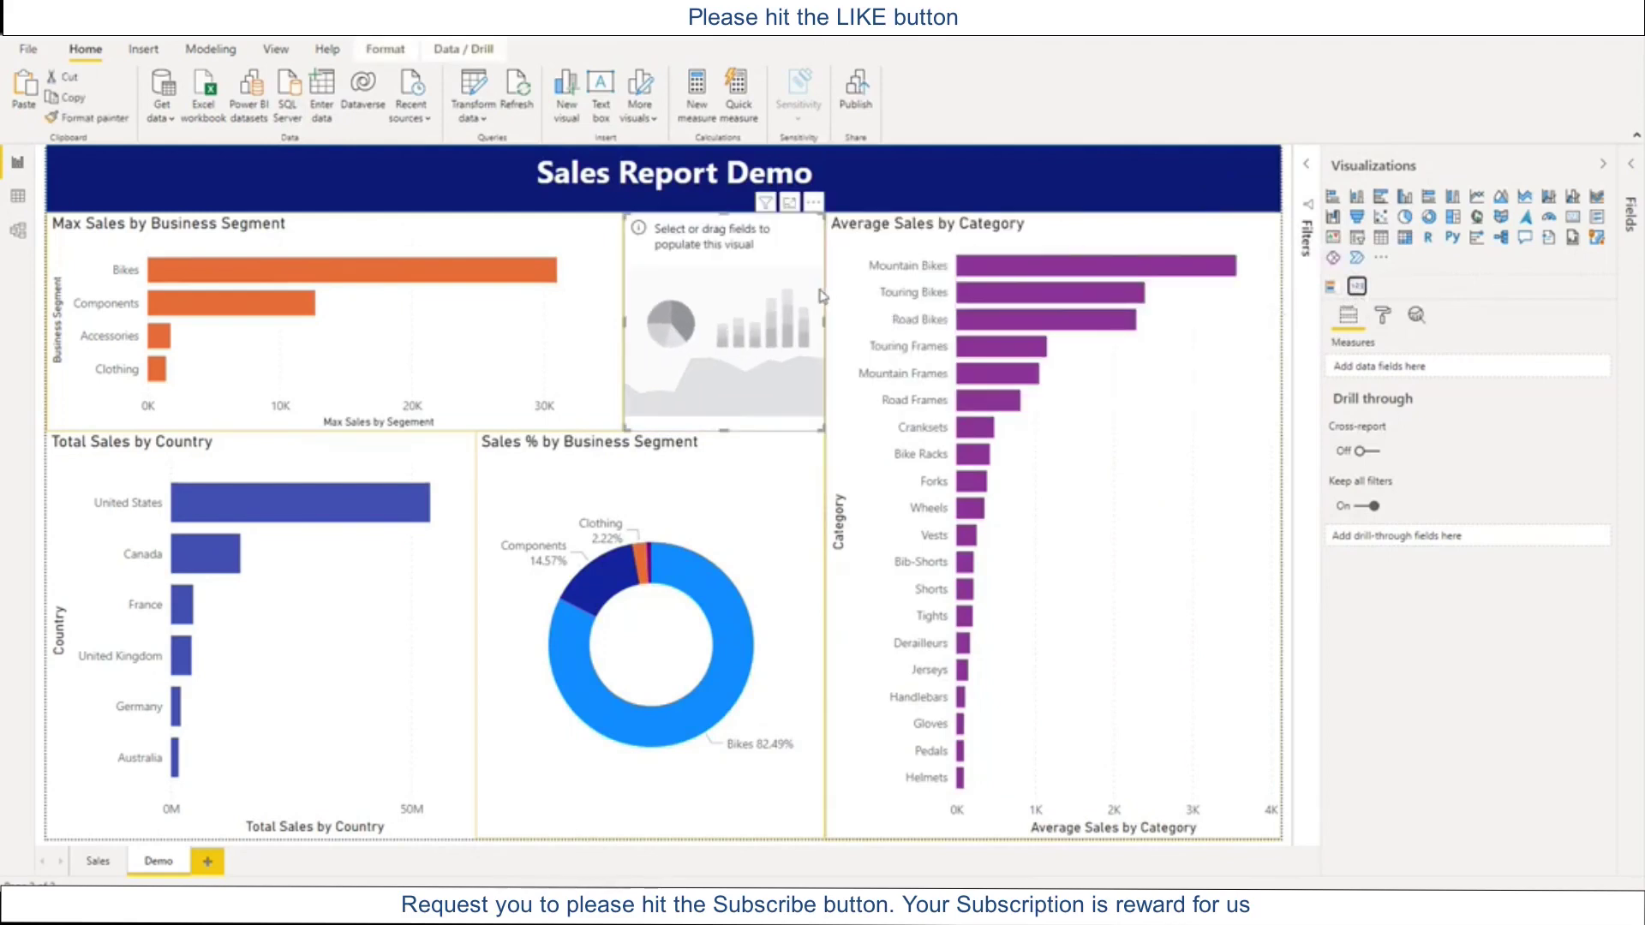
{"action": "left_click_drag", "start_coordinate": [729, 213], "coordinate": [725, 213]}
{"action": "left_click", "coordinate": [1382, 319]}
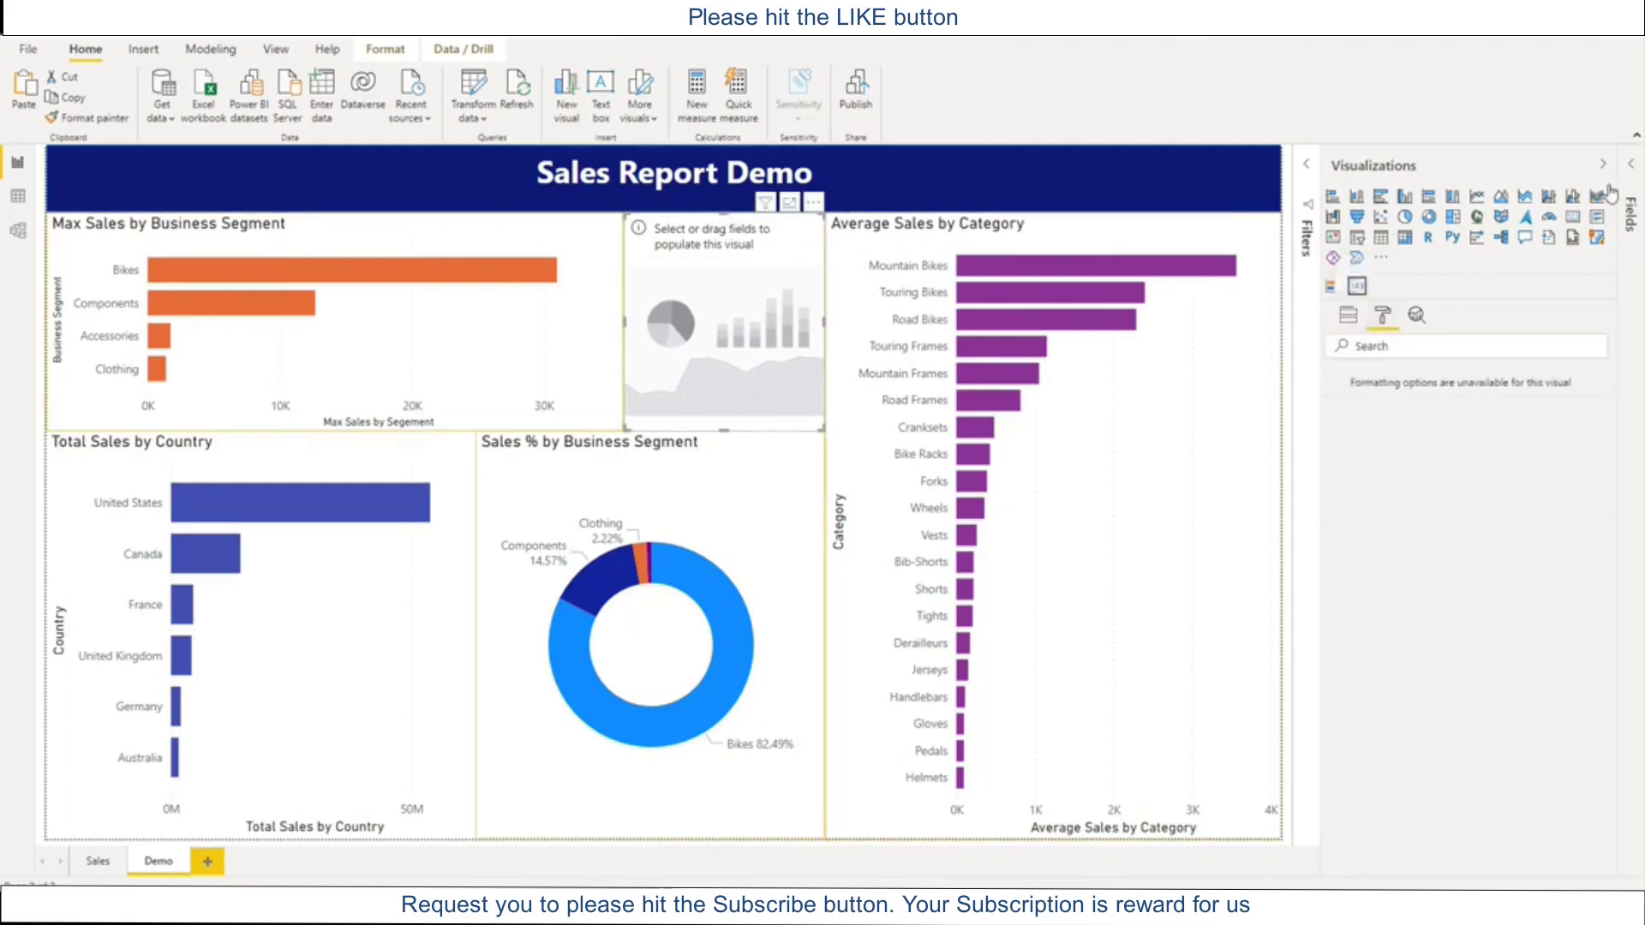
Expand the Fields pane to the TrainingSample2 table and select OrderQty
{"action": "left_click", "coordinate": [1636, 170]}
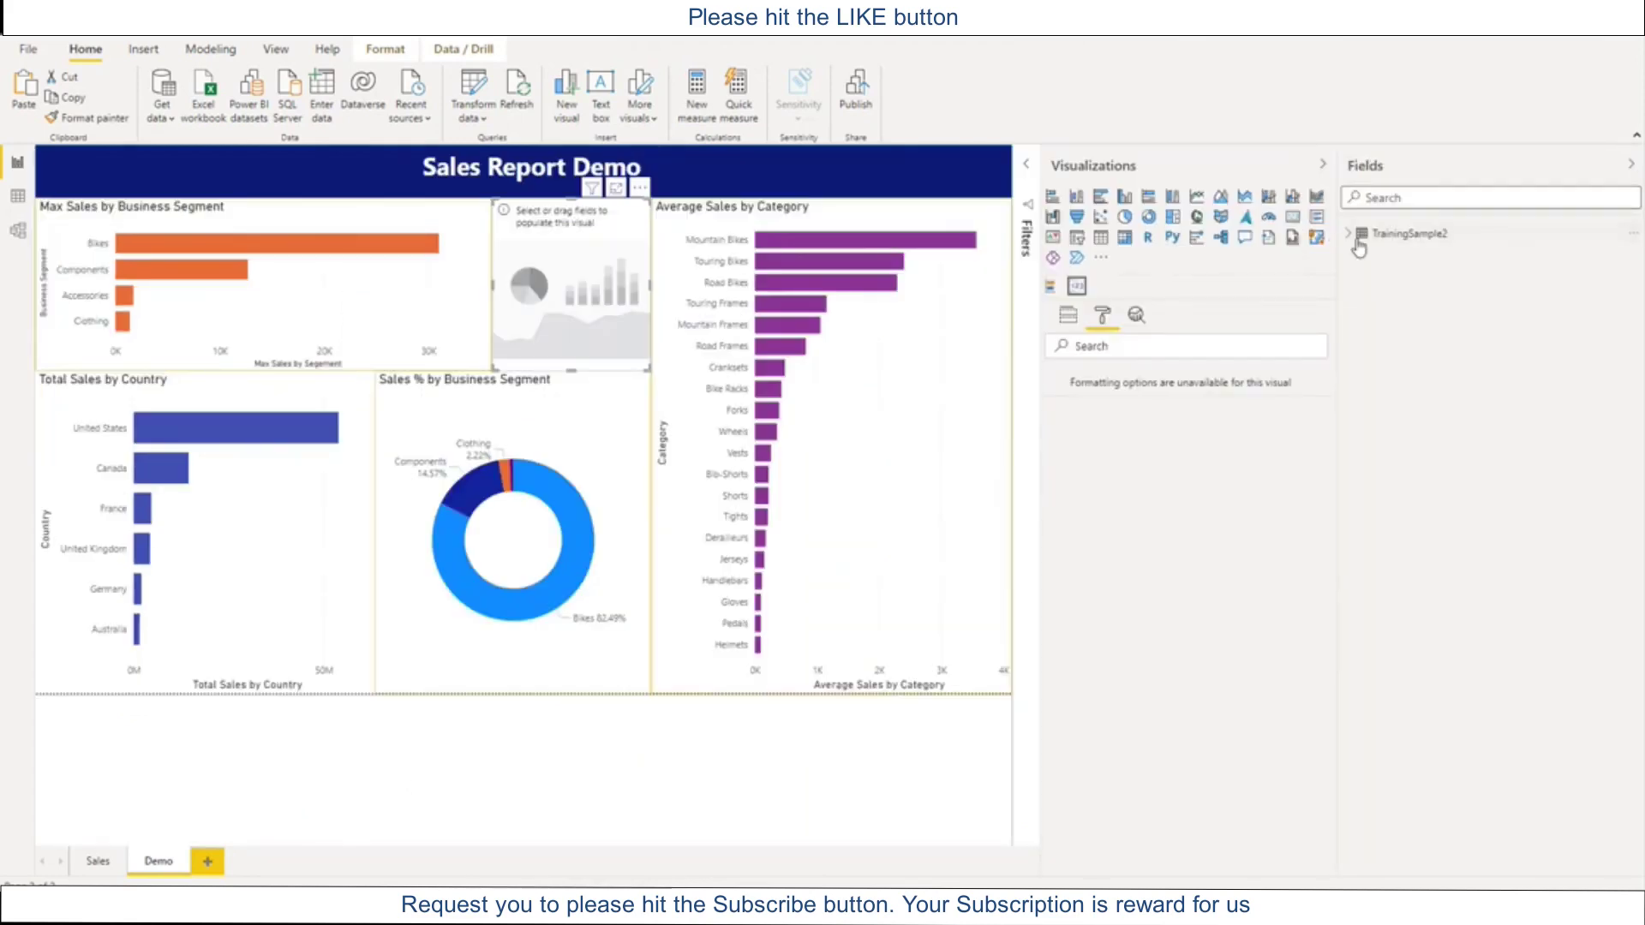
{"action": "left_click", "coordinate": [1352, 235]}
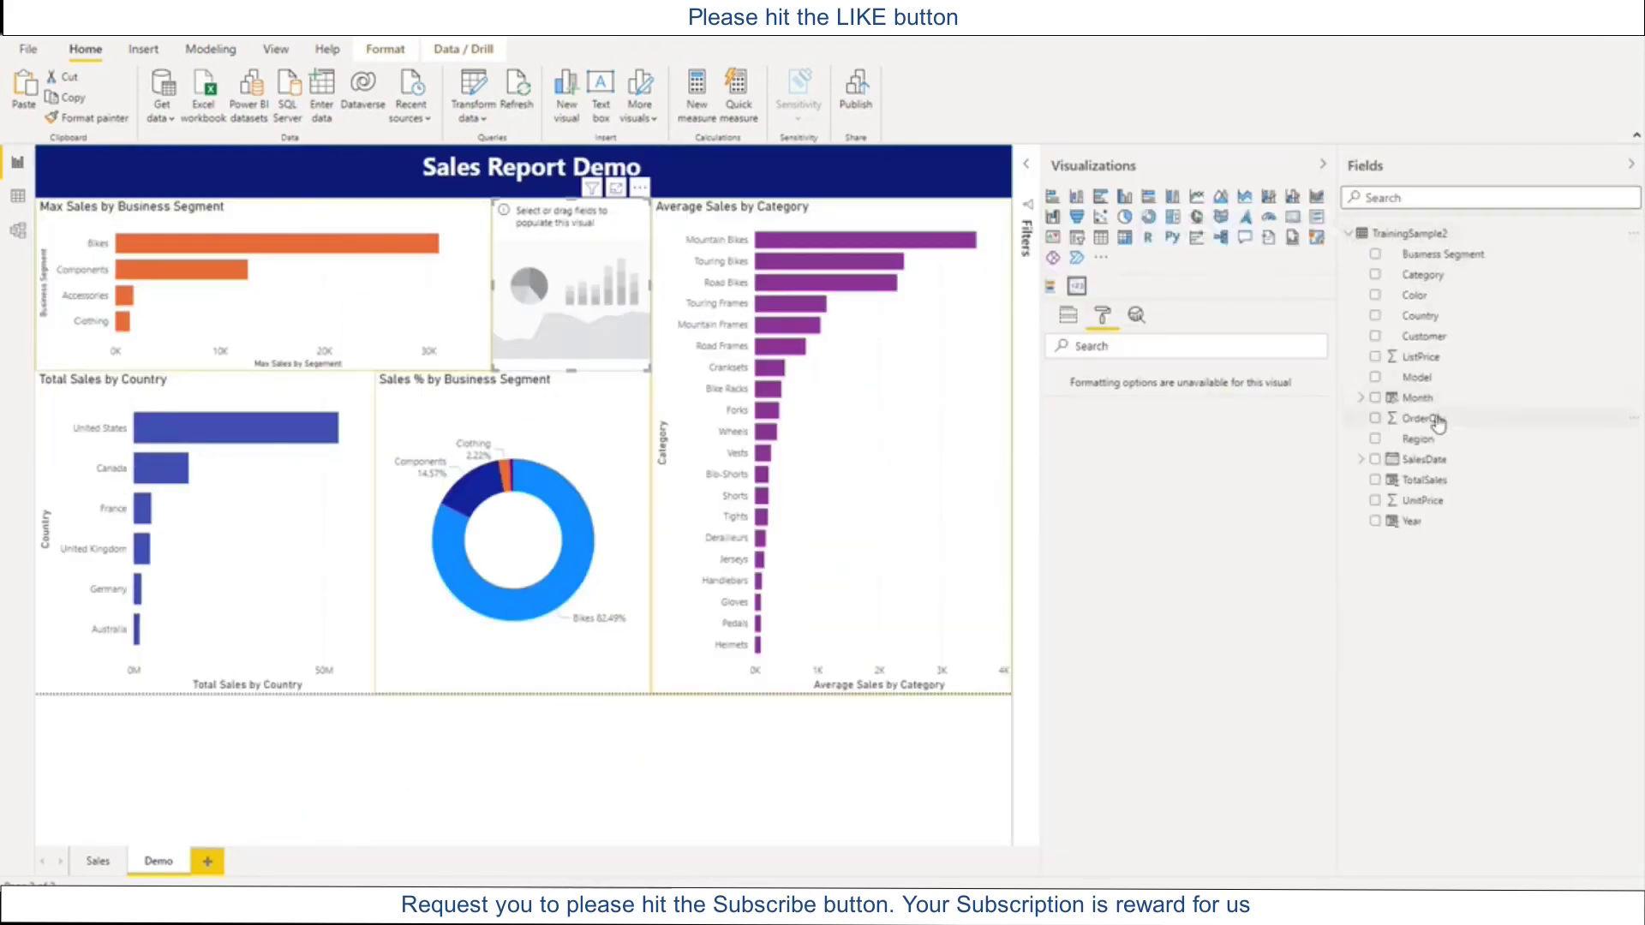
{"action": "left_click", "coordinate": [1424, 418]}
Add OrderQty to the tile's Measures and rename it 'Total OrderQty'
{"action": "left_click", "coordinate": [1067, 314]}
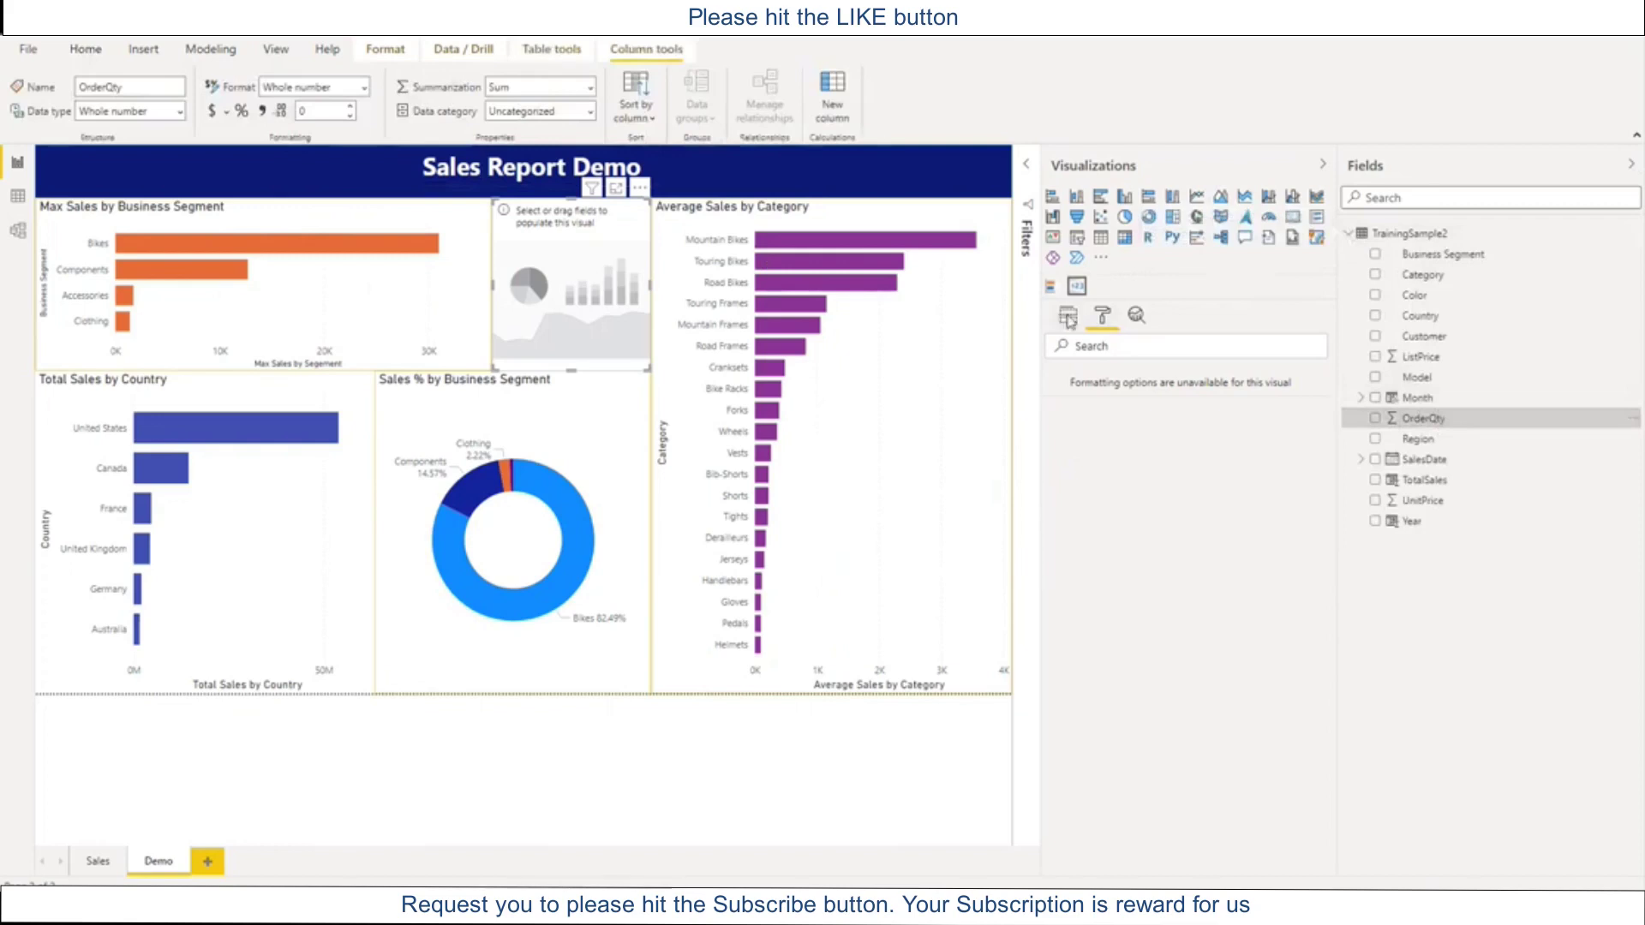
{"action": "left_click_drag", "start_coordinate": [1438, 428], "coordinate": [1114, 368]}
{"action": "left_click", "coordinate": [1306, 370]}
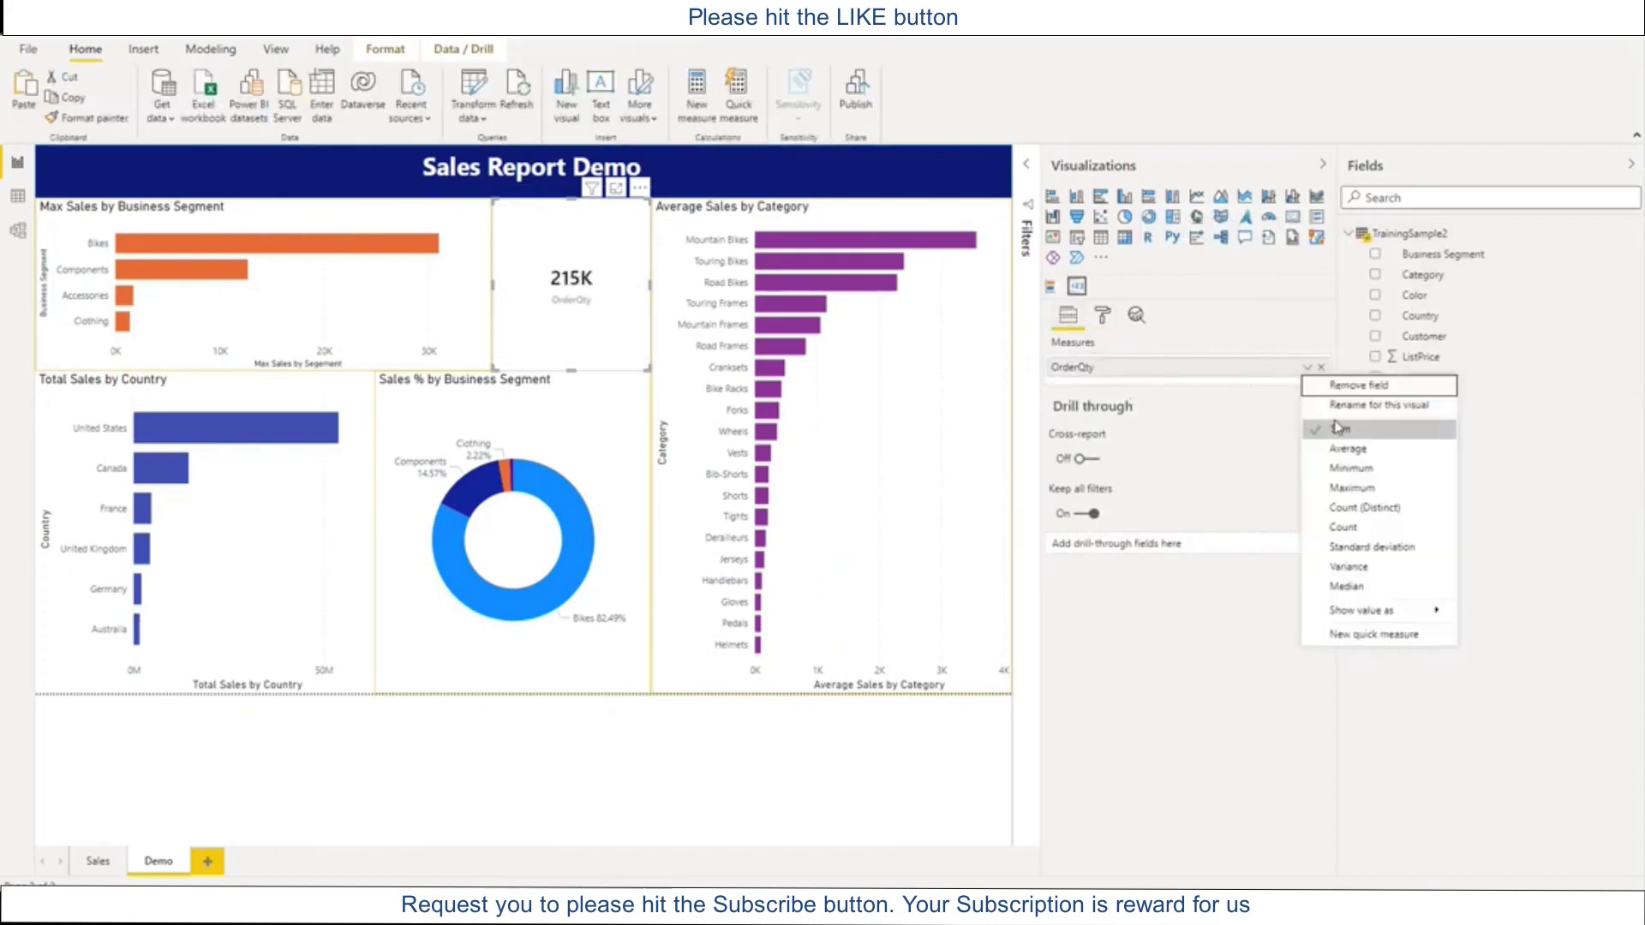
{"action": "left_click", "coordinate": [1139, 370]}
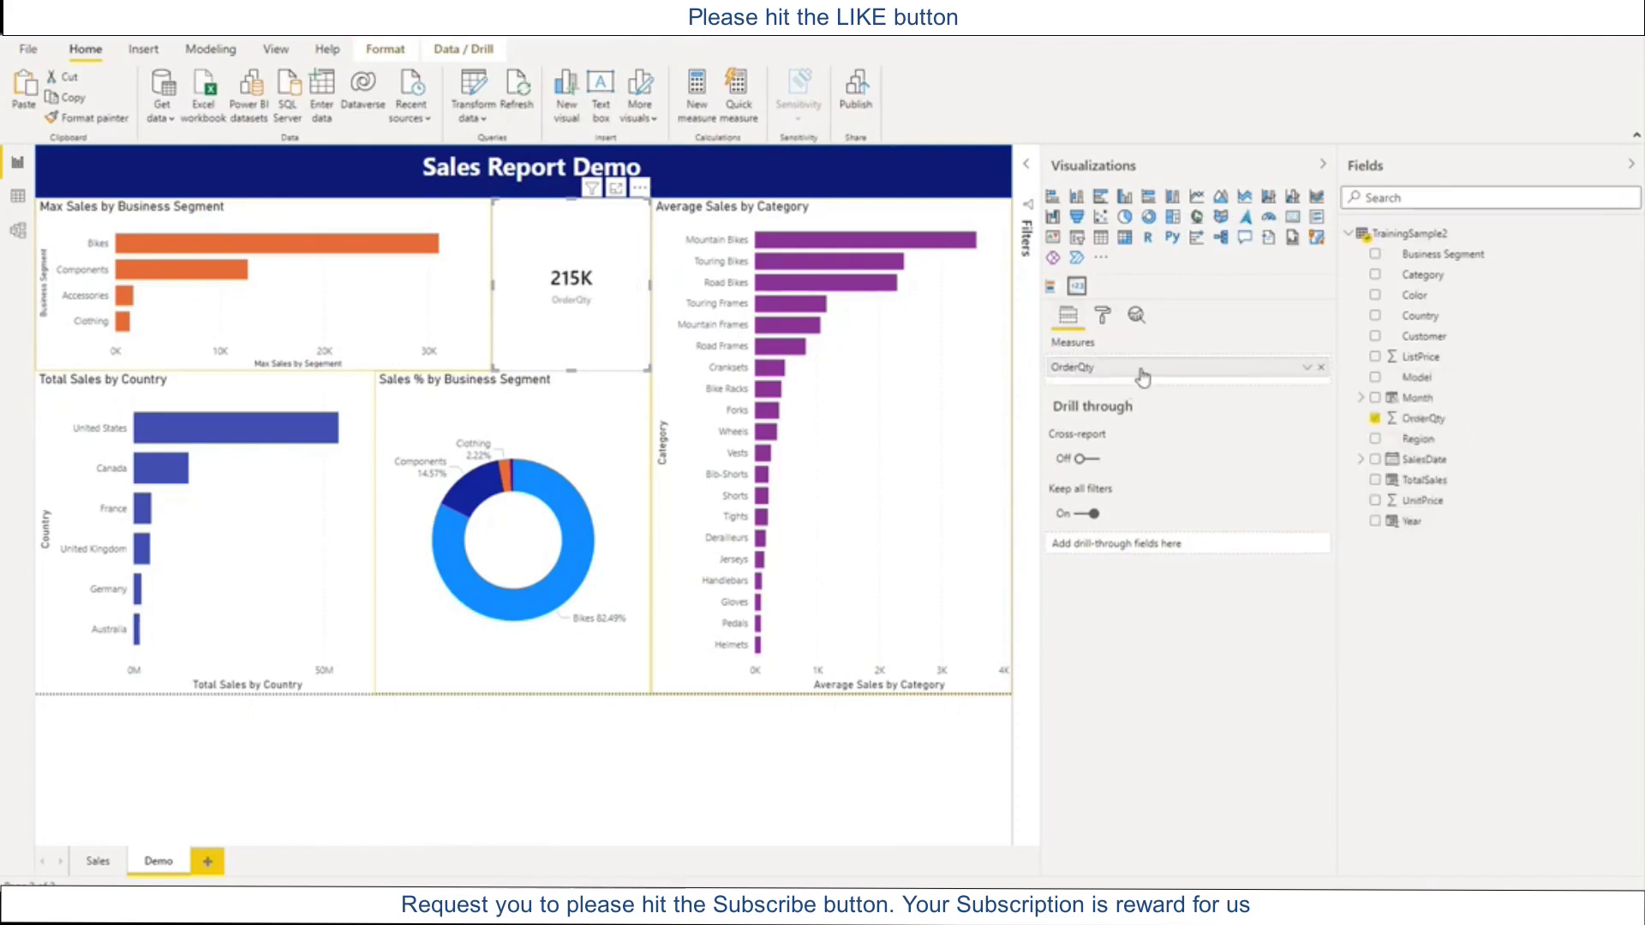
{"action": "left_click", "coordinate": [1309, 369]}
{"action": "left_click", "coordinate": [1354, 404]}
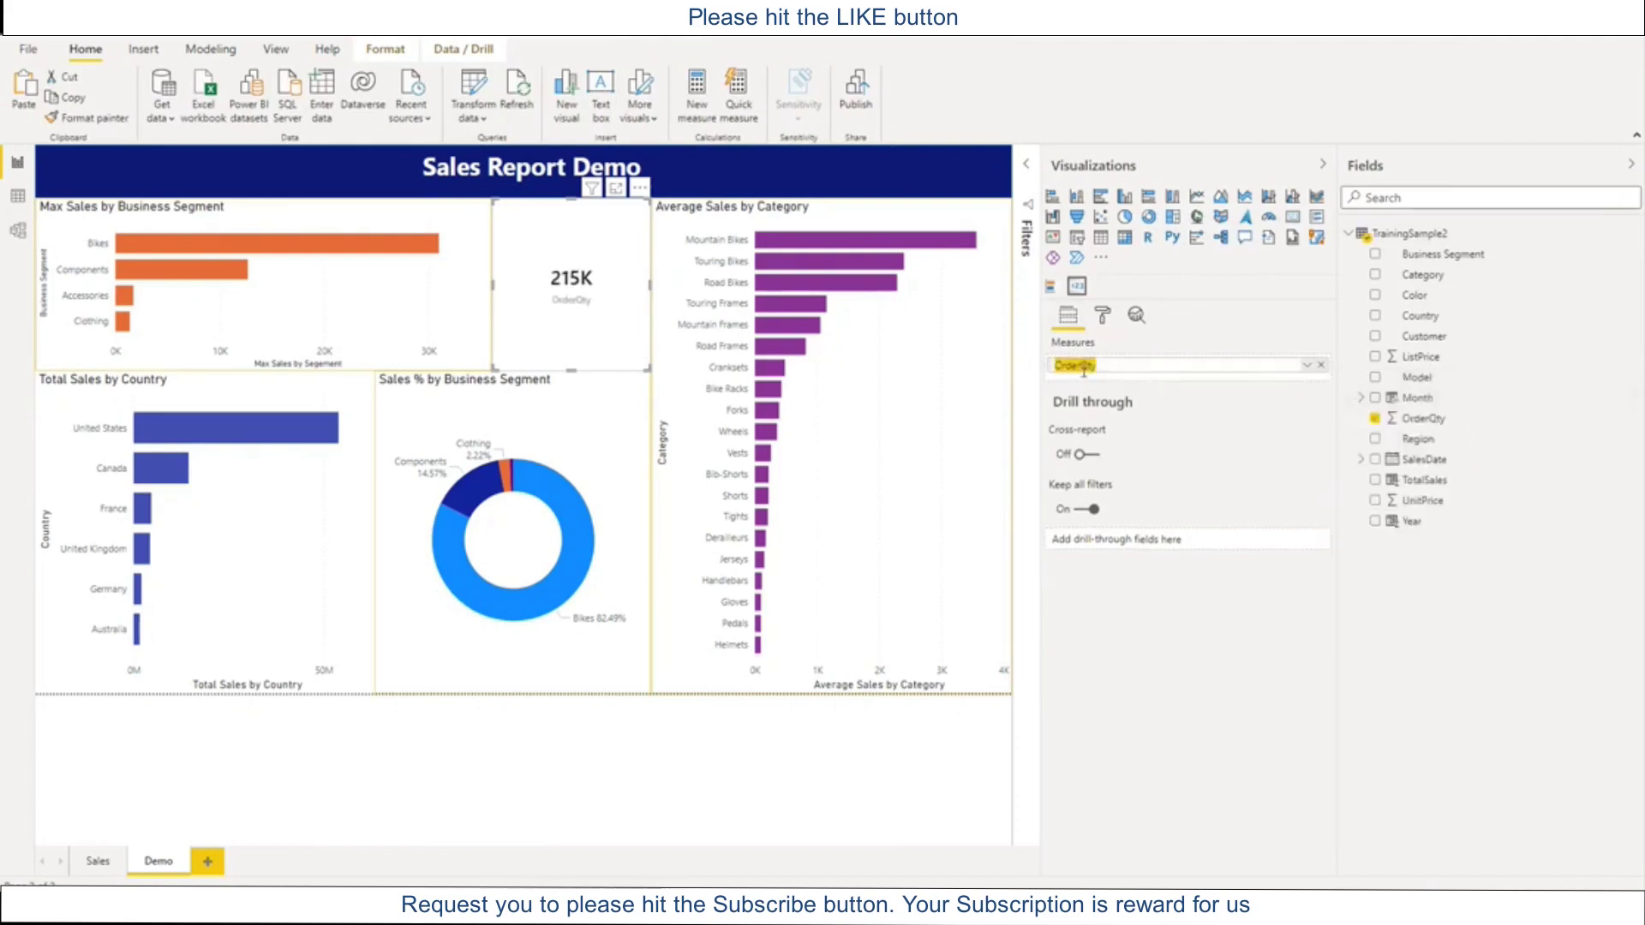
{"action": "key", "text": "Home"}
{"action": "type", "text": "Total"}
{"action": "key", "text": "Return"}
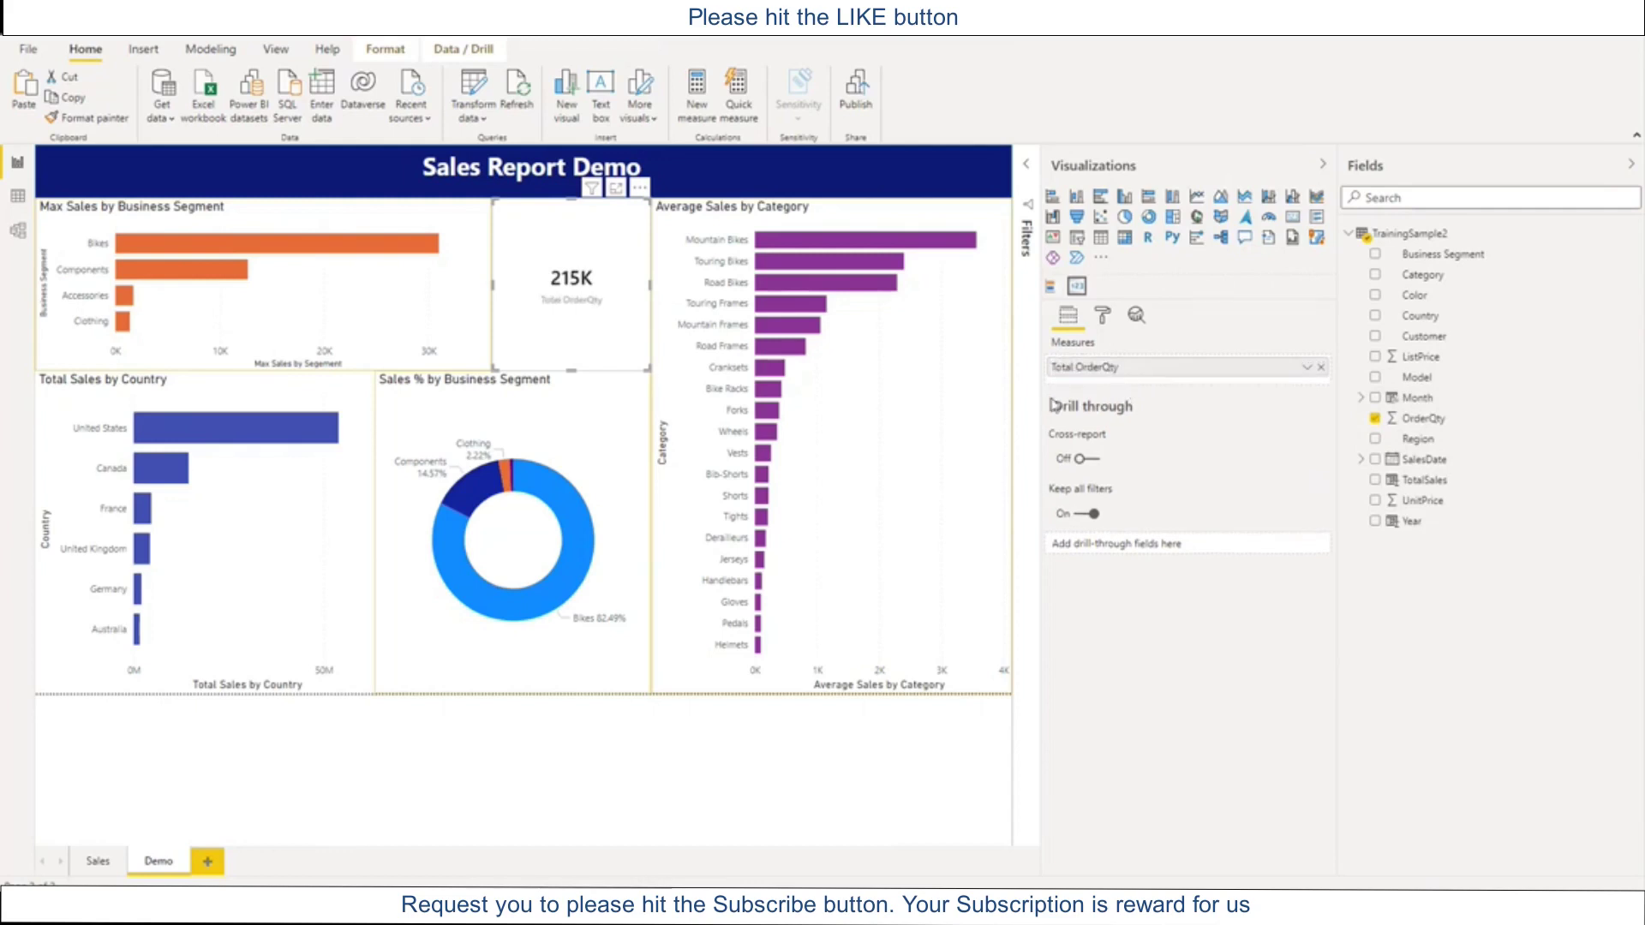
Add OrderQty three more times as Average, Min and Max measures
{"action": "left_click_drag", "start_coordinate": [1420, 423], "coordinate": [1126, 386]}
{"action": "left_click", "coordinate": [1305, 389]}
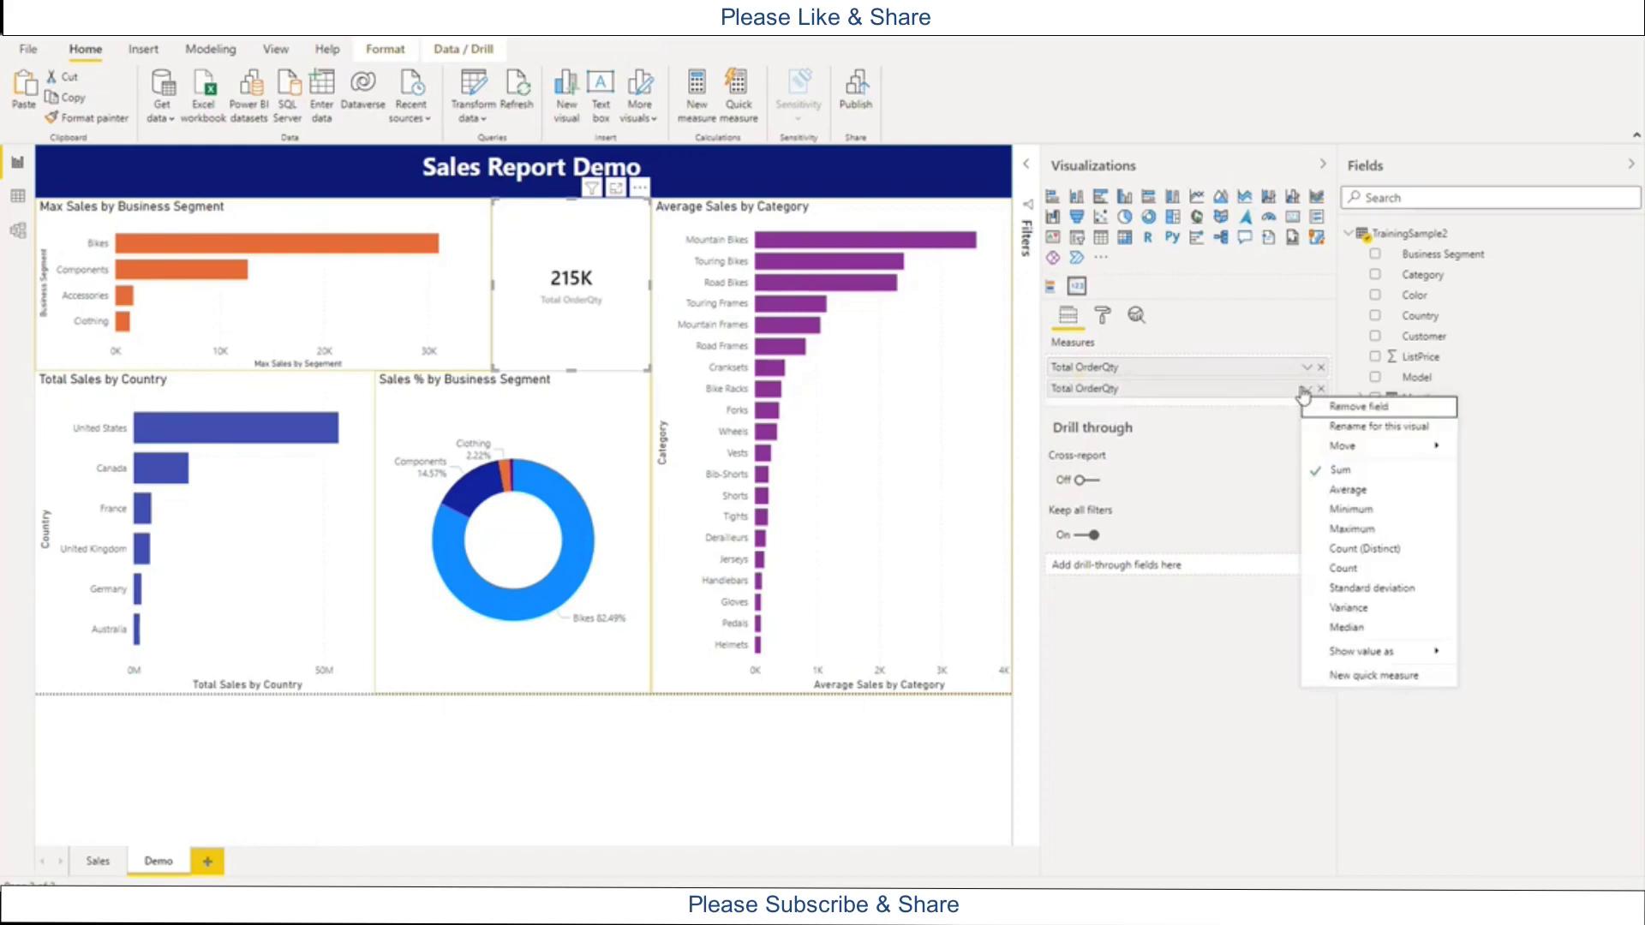
{"action": "left_click", "coordinate": [1347, 489]}
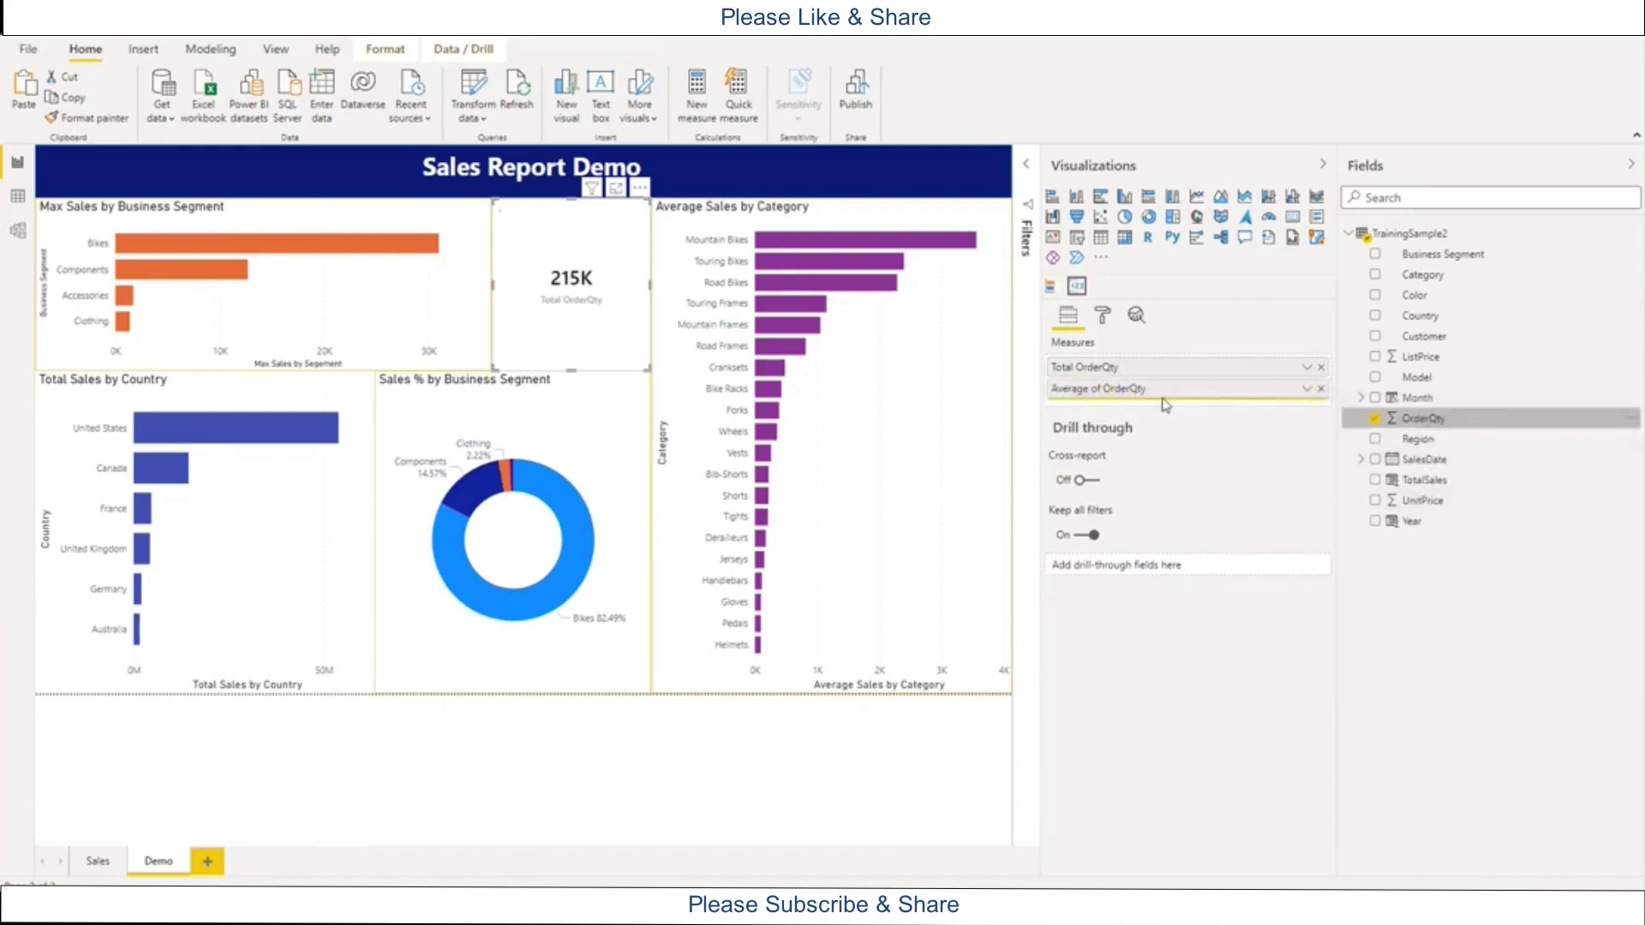
{"action": "left_click_drag", "start_coordinate": [1165, 405], "coordinate": [1167, 407]}
{"action": "left_click", "coordinate": [1307, 410]}
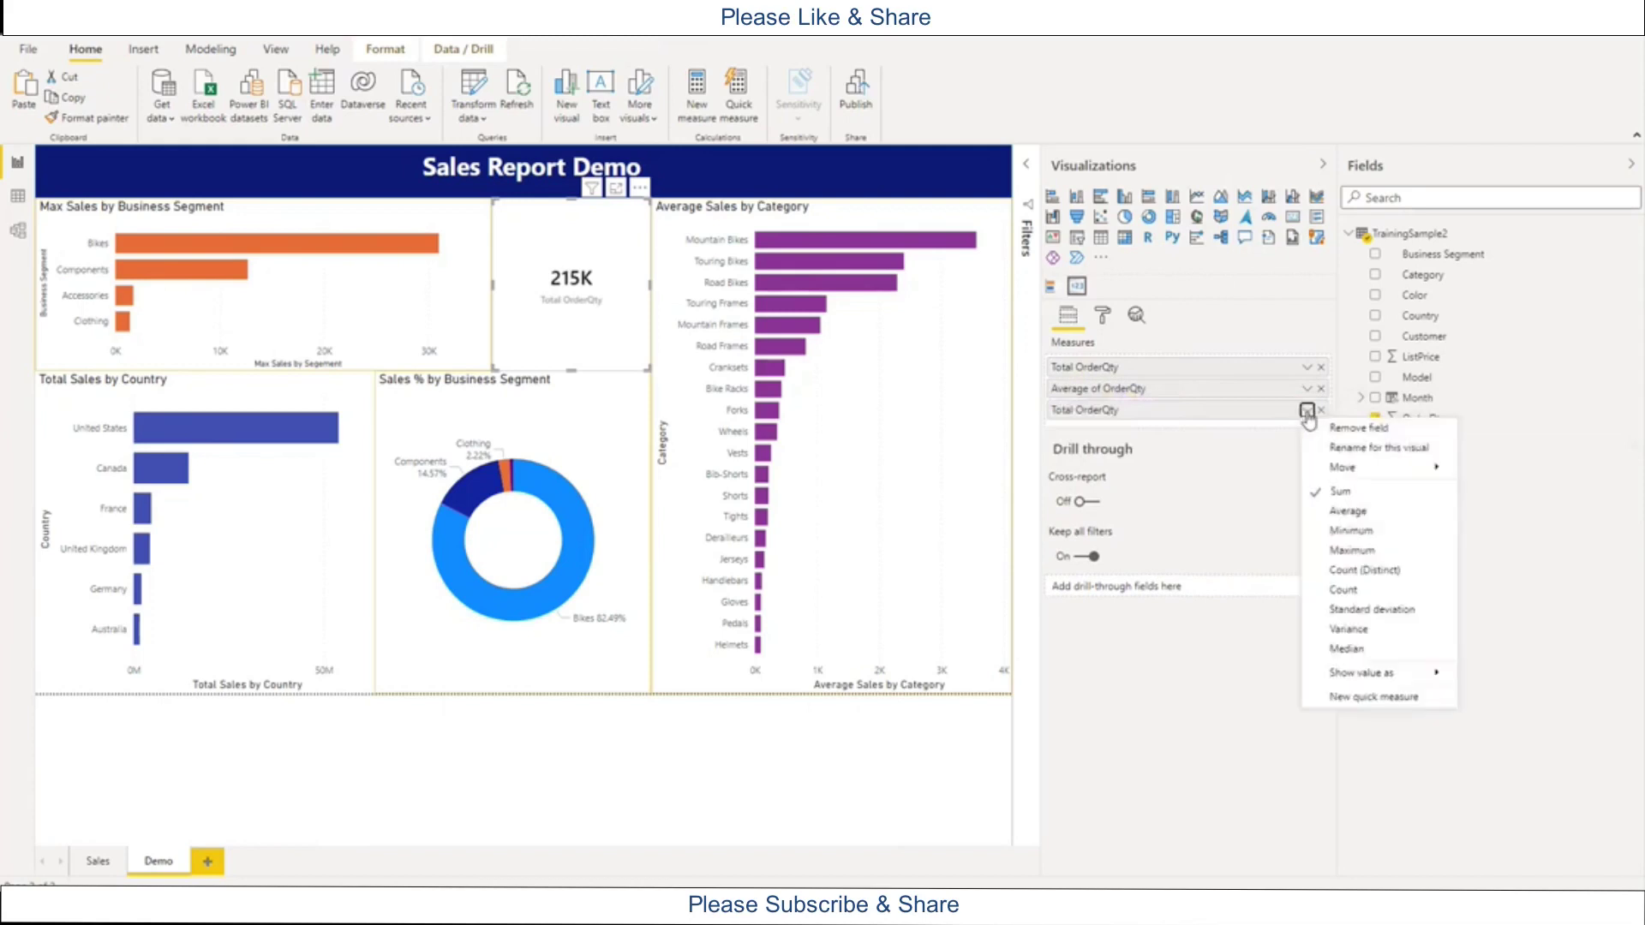
{"action": "left_click", "coordinate": [1361, 536]}
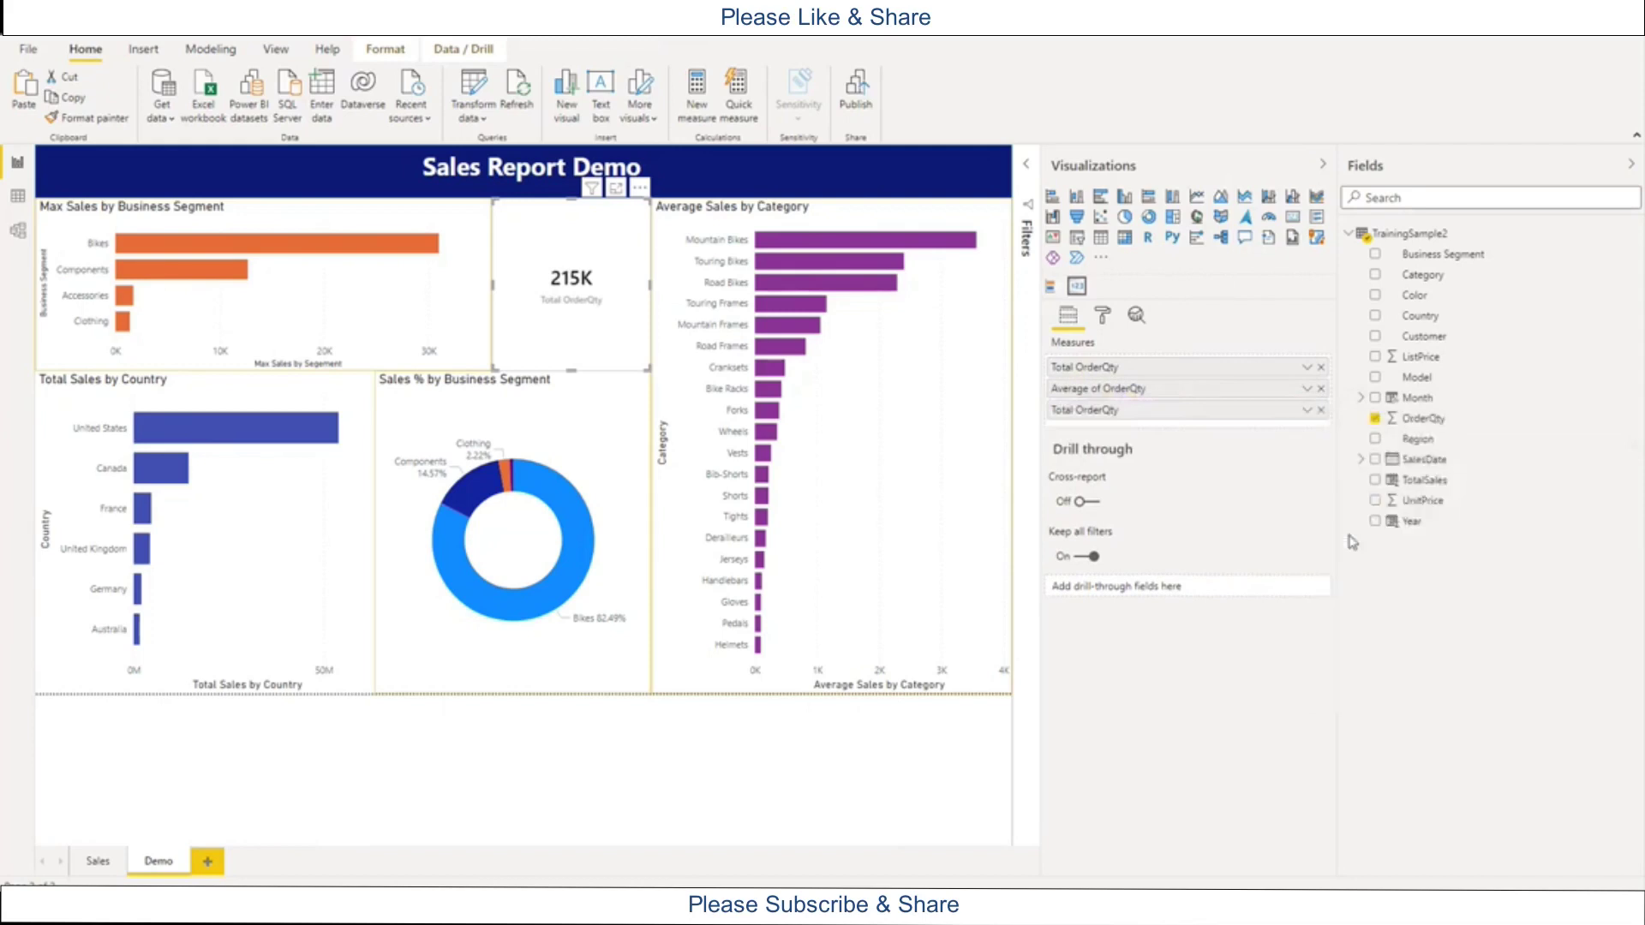
{"action": "left_click_drag", "start_coordinate": [1420, 419], "coordinate": [1183, 432]}
{"action": "left_click", "coordinate": [1306, 432]}
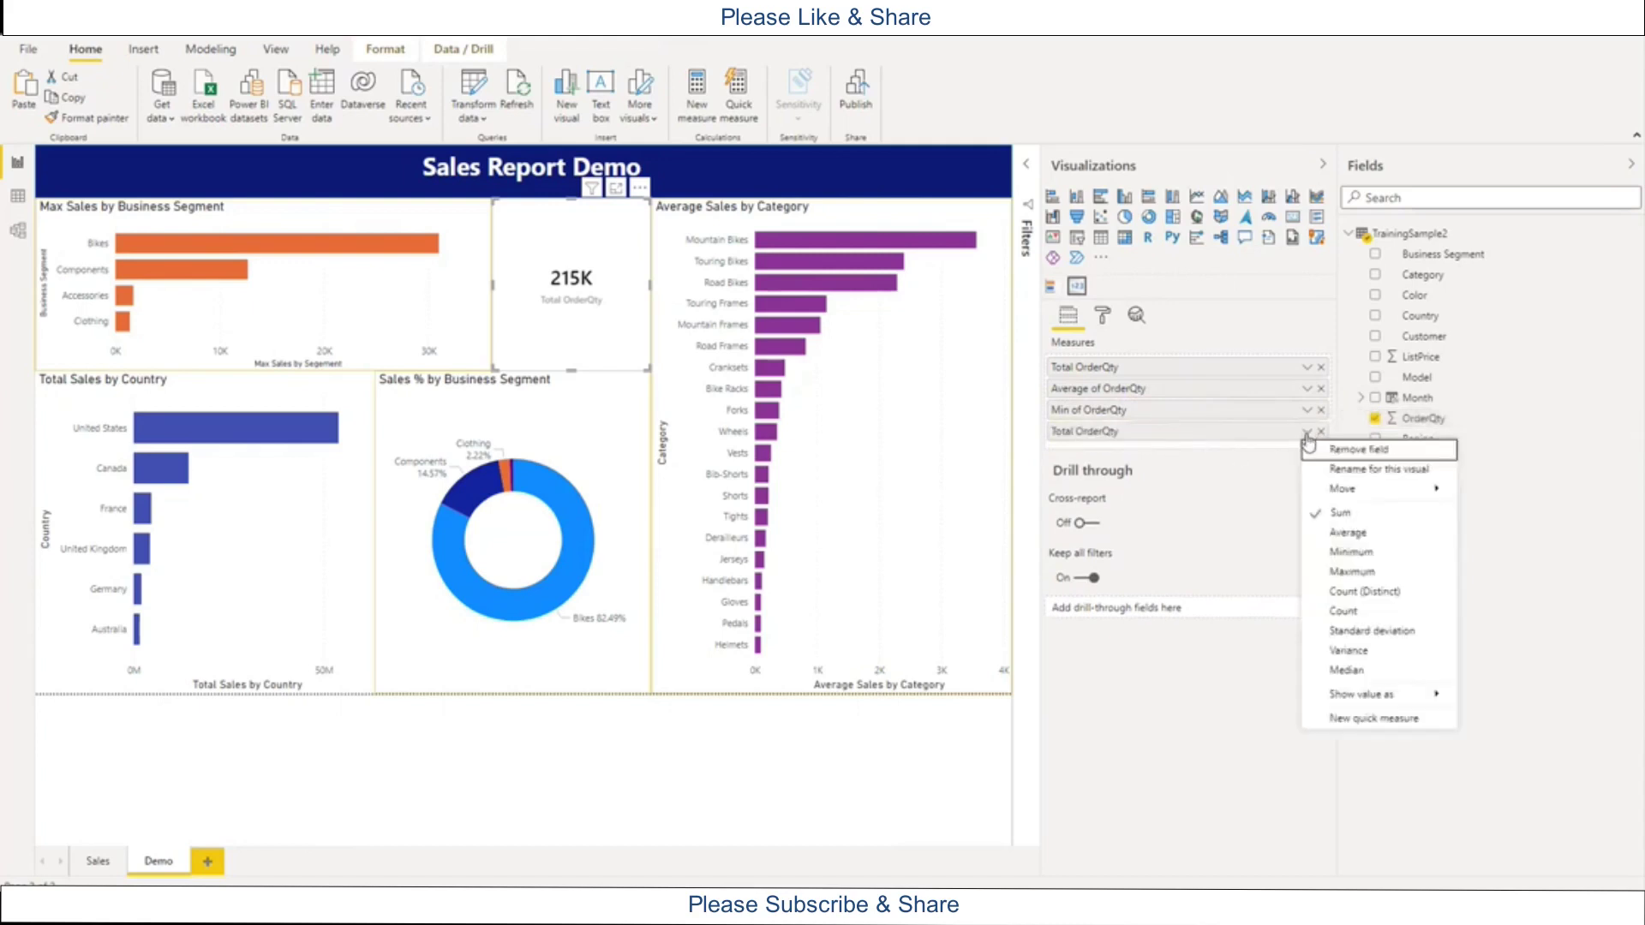
{"action": "left_click", "coordinate": [1353, 571]}
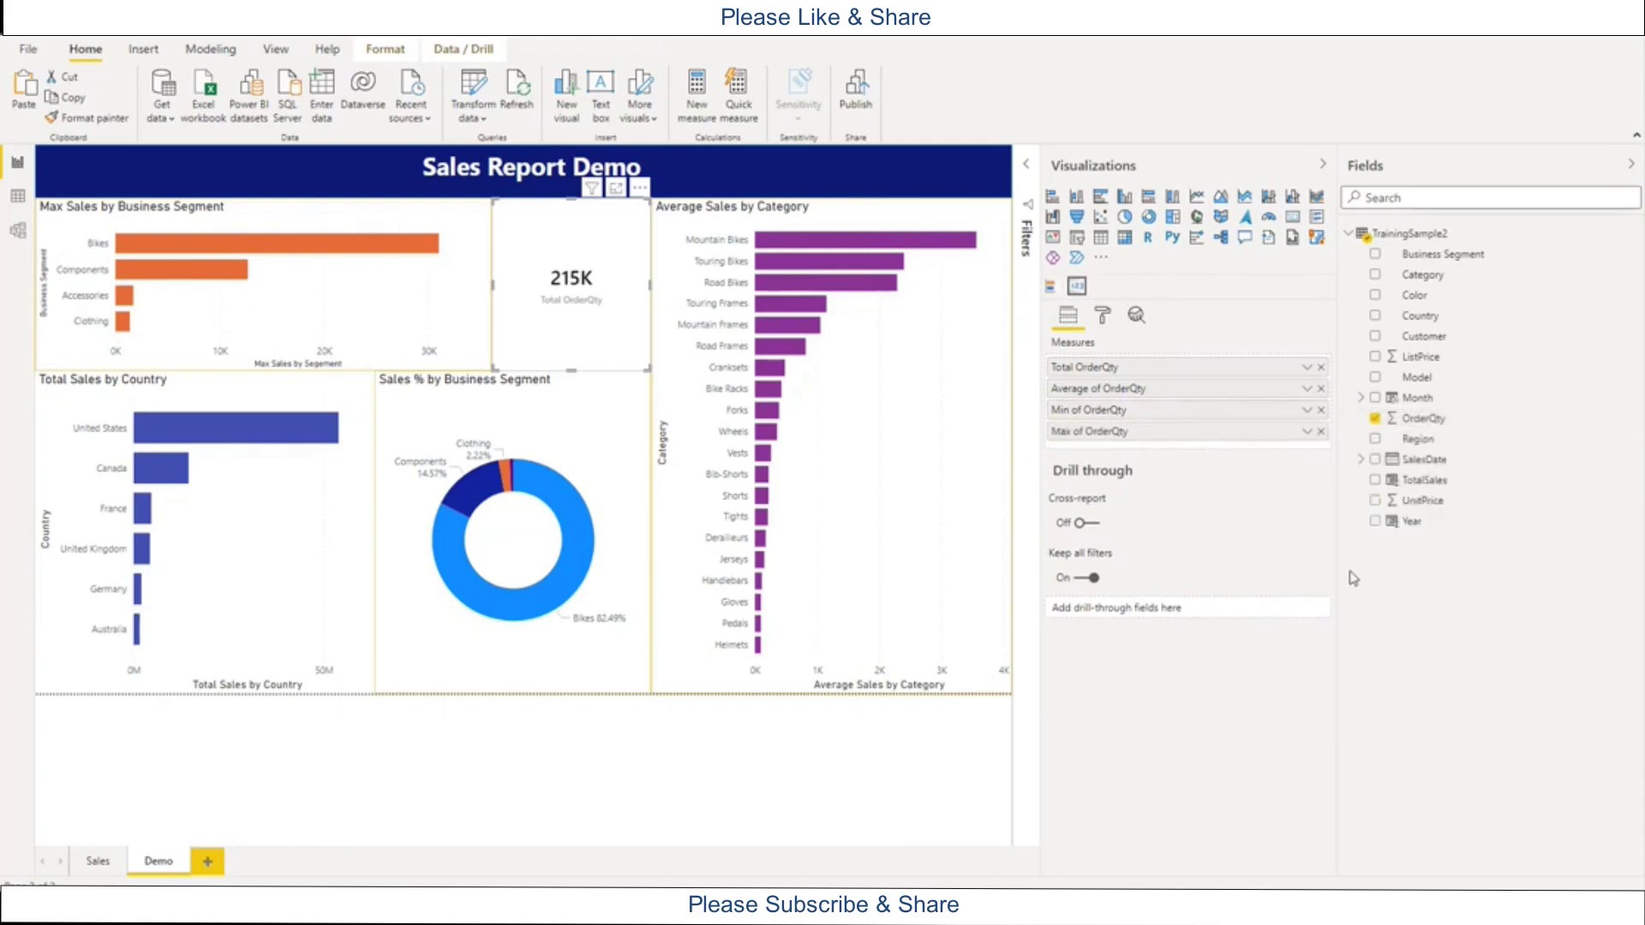
Set the tile's background color to light blue
{"action": "left_click", "coordinate": [1103, 319]}
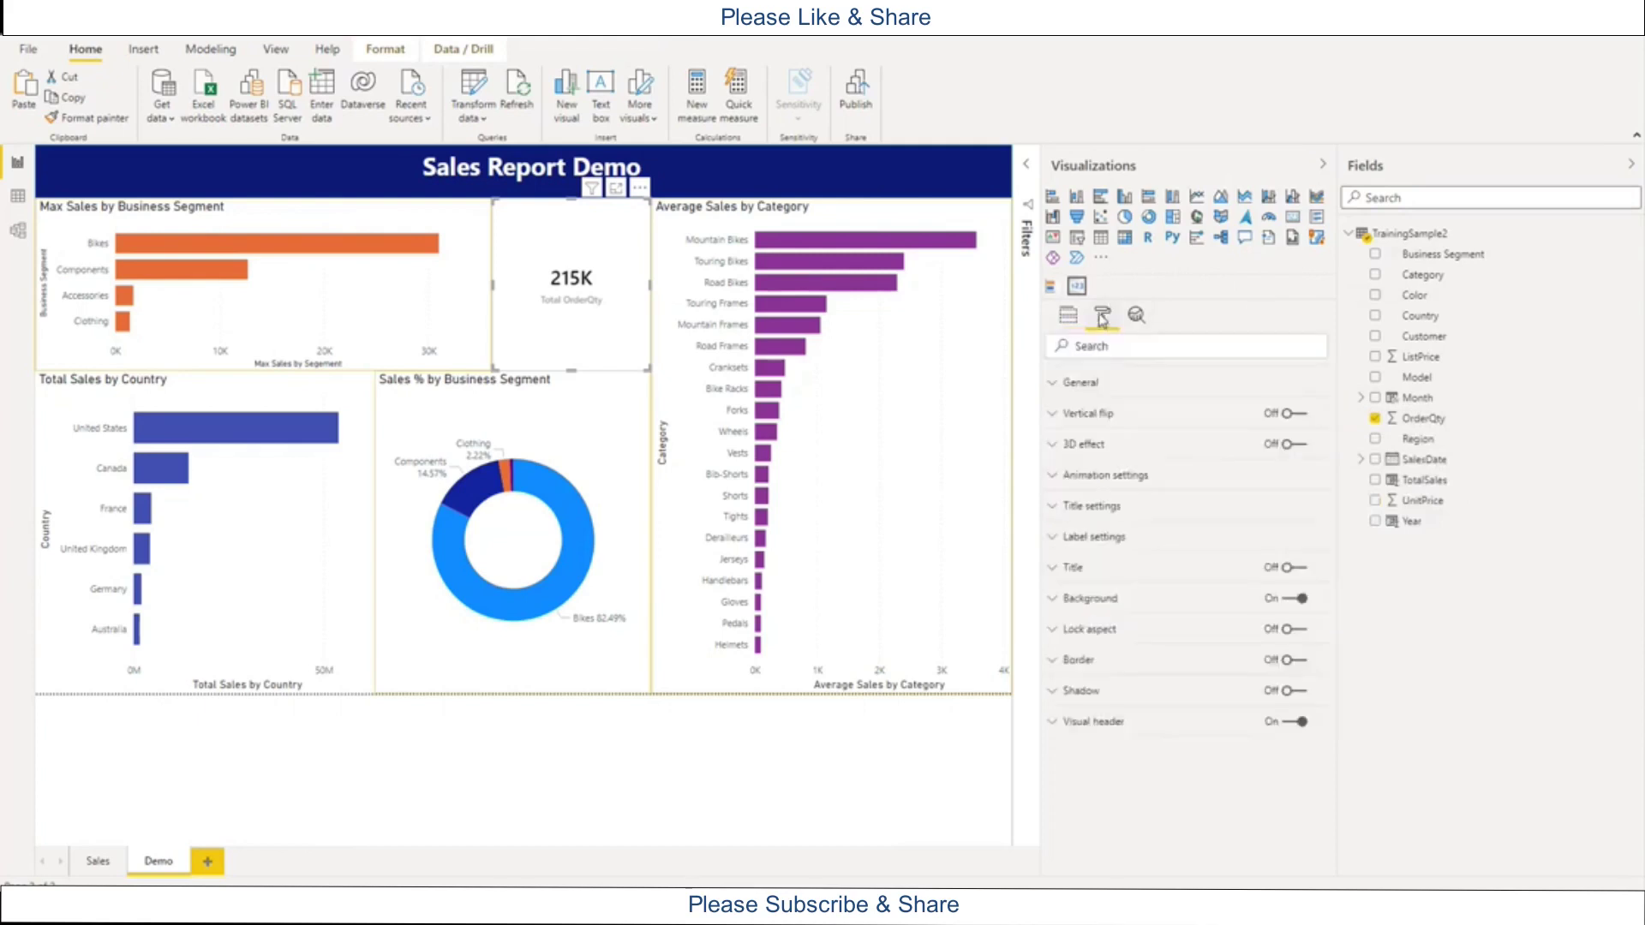
{"action": "left_click", "coordinate": [1057, 599]}
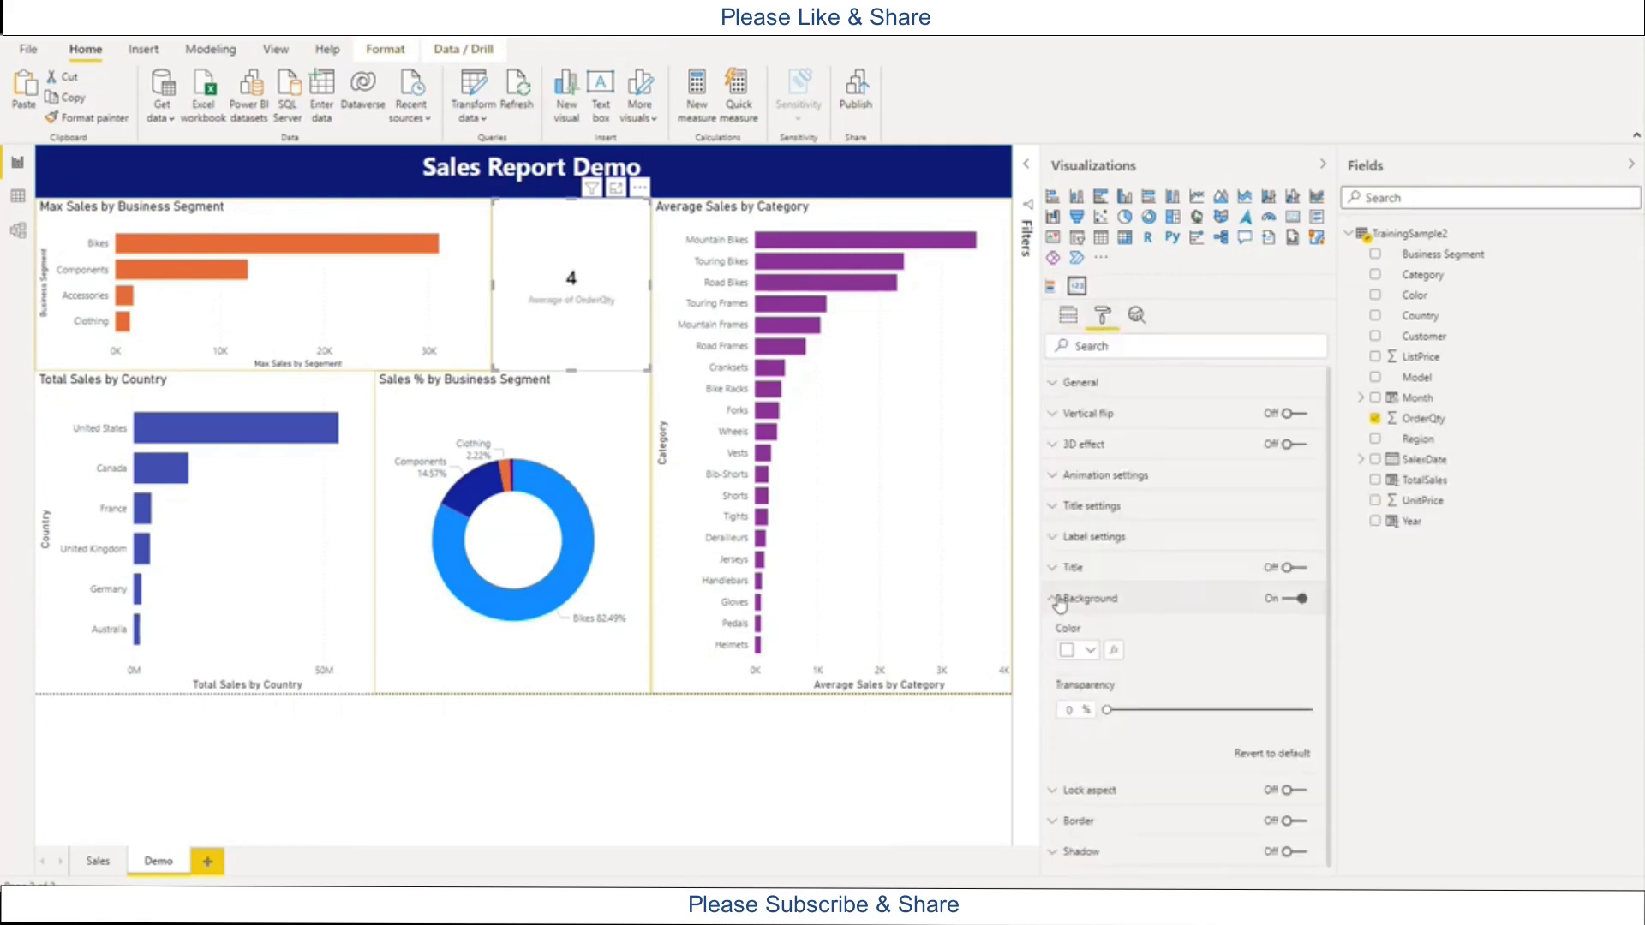
{"action": "left_click", "coordinate": [1093, 655]}
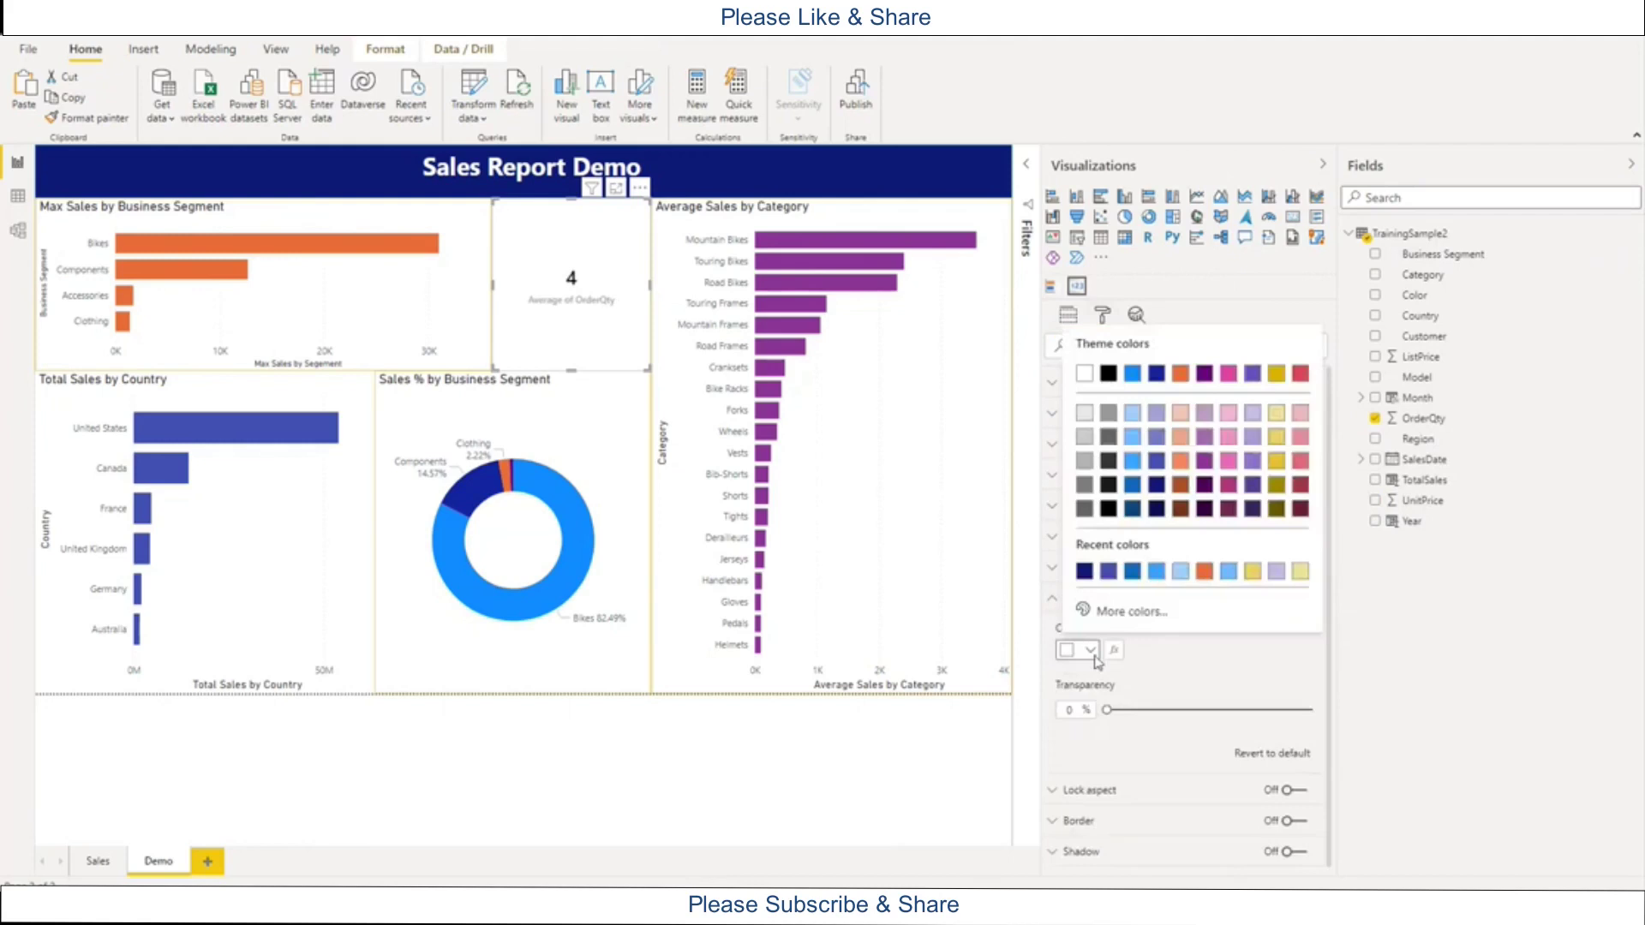
{"action": "left_click", "coordinate": [1133, 414]}
{"action": "left_click", "coordinate": [1052, 599]}
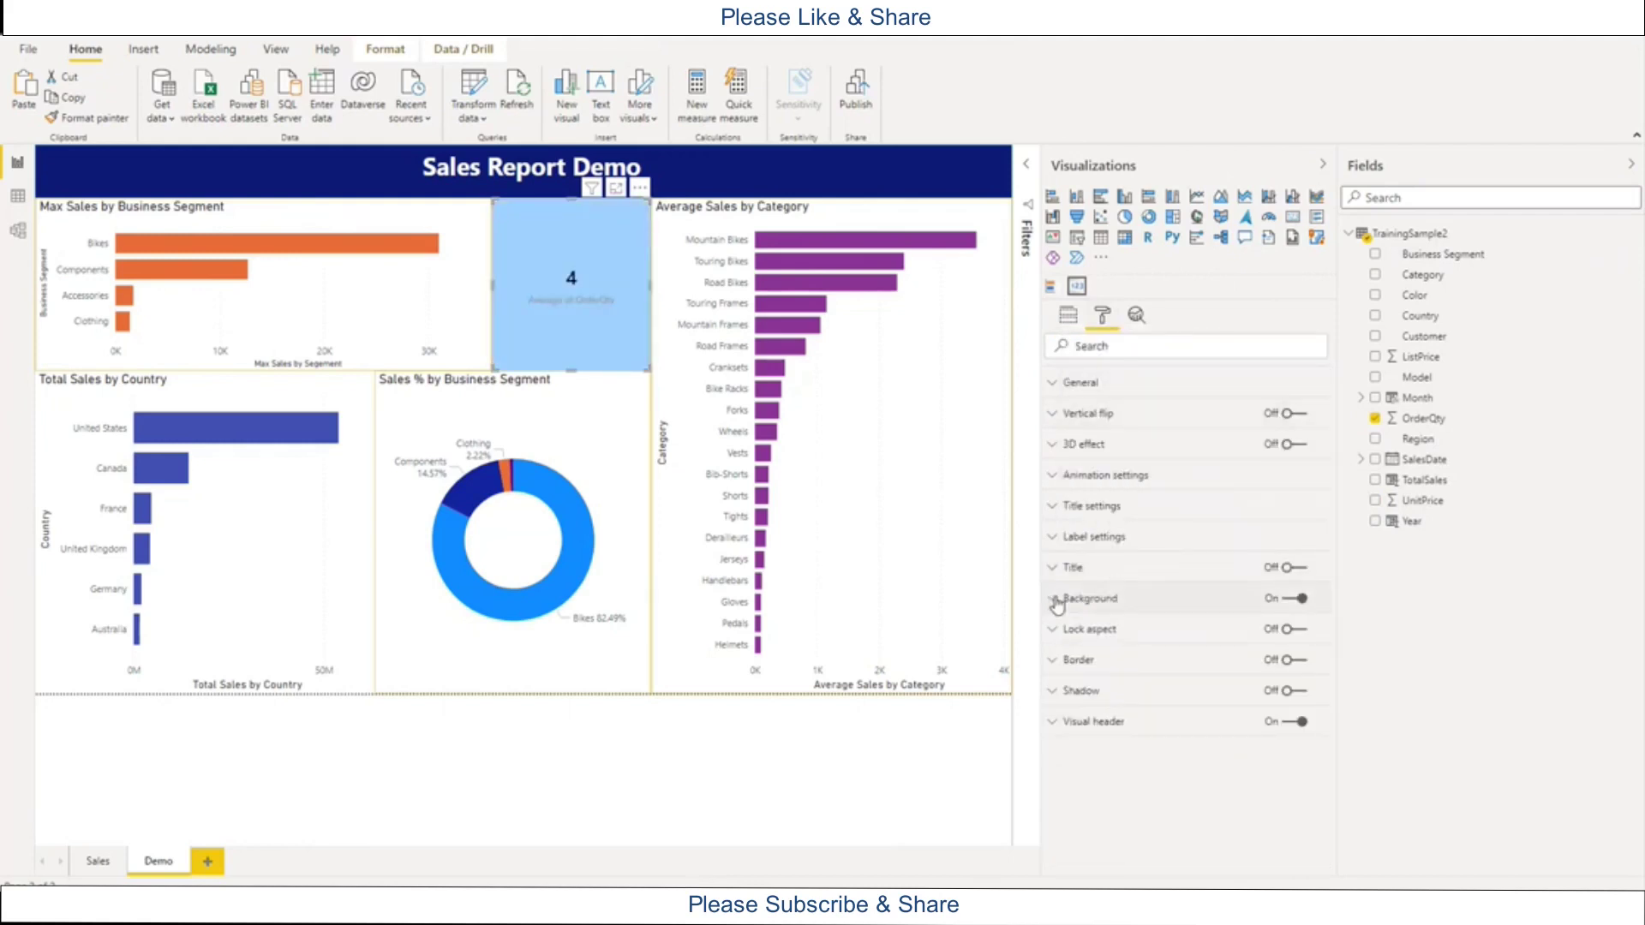
Switch the tile's border on and bring up its color palette
{"action": "left_click", "coordinate": [1056, 667]}
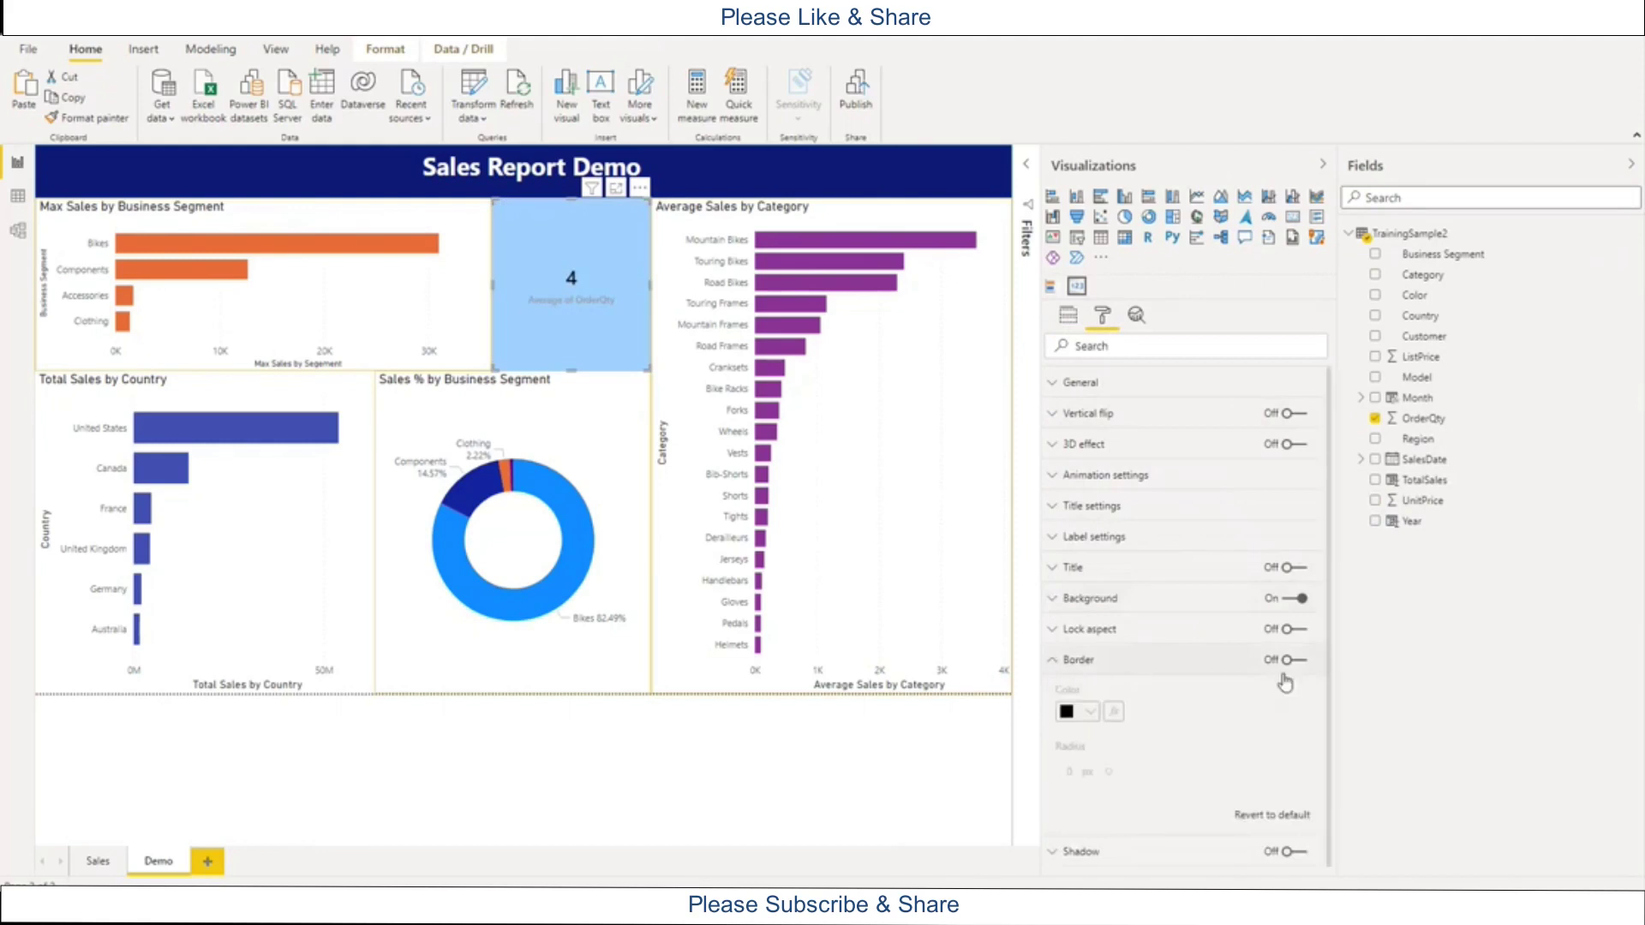
{"action": "left_click", "coordinate": [1296, 661]}
{"action": "left_click", "coordinate": [1090, 712]}
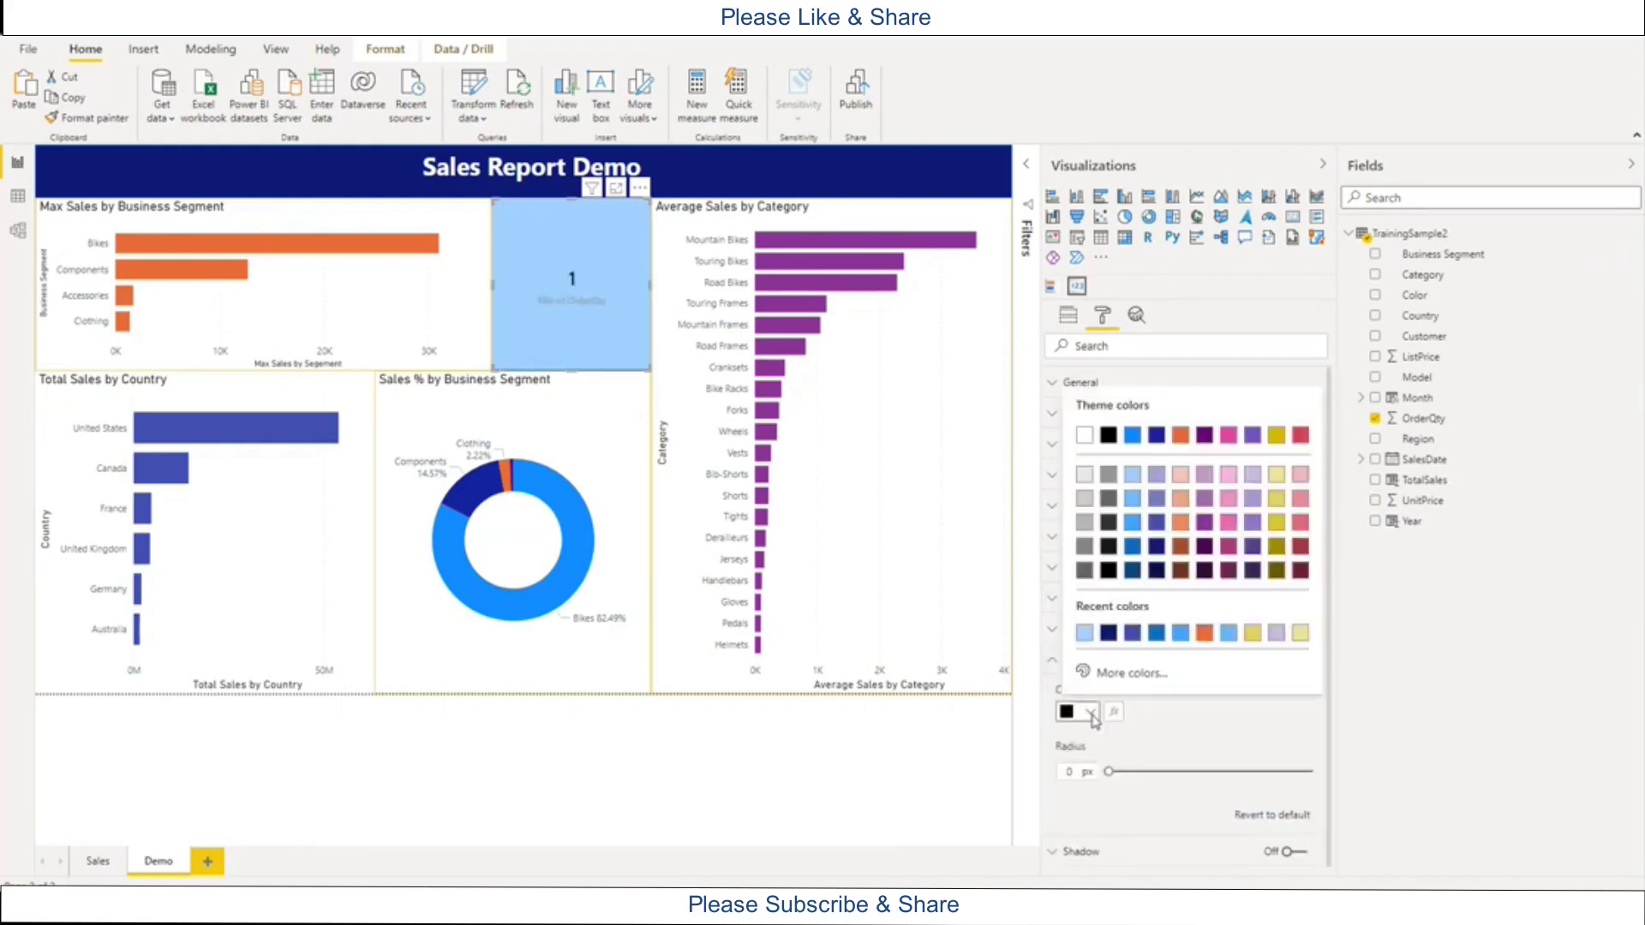
Make the border red, hide the side panes to preview the cycling values, then reselect the tile
{"action": "left_click", "coordinate": [1300, 435]}
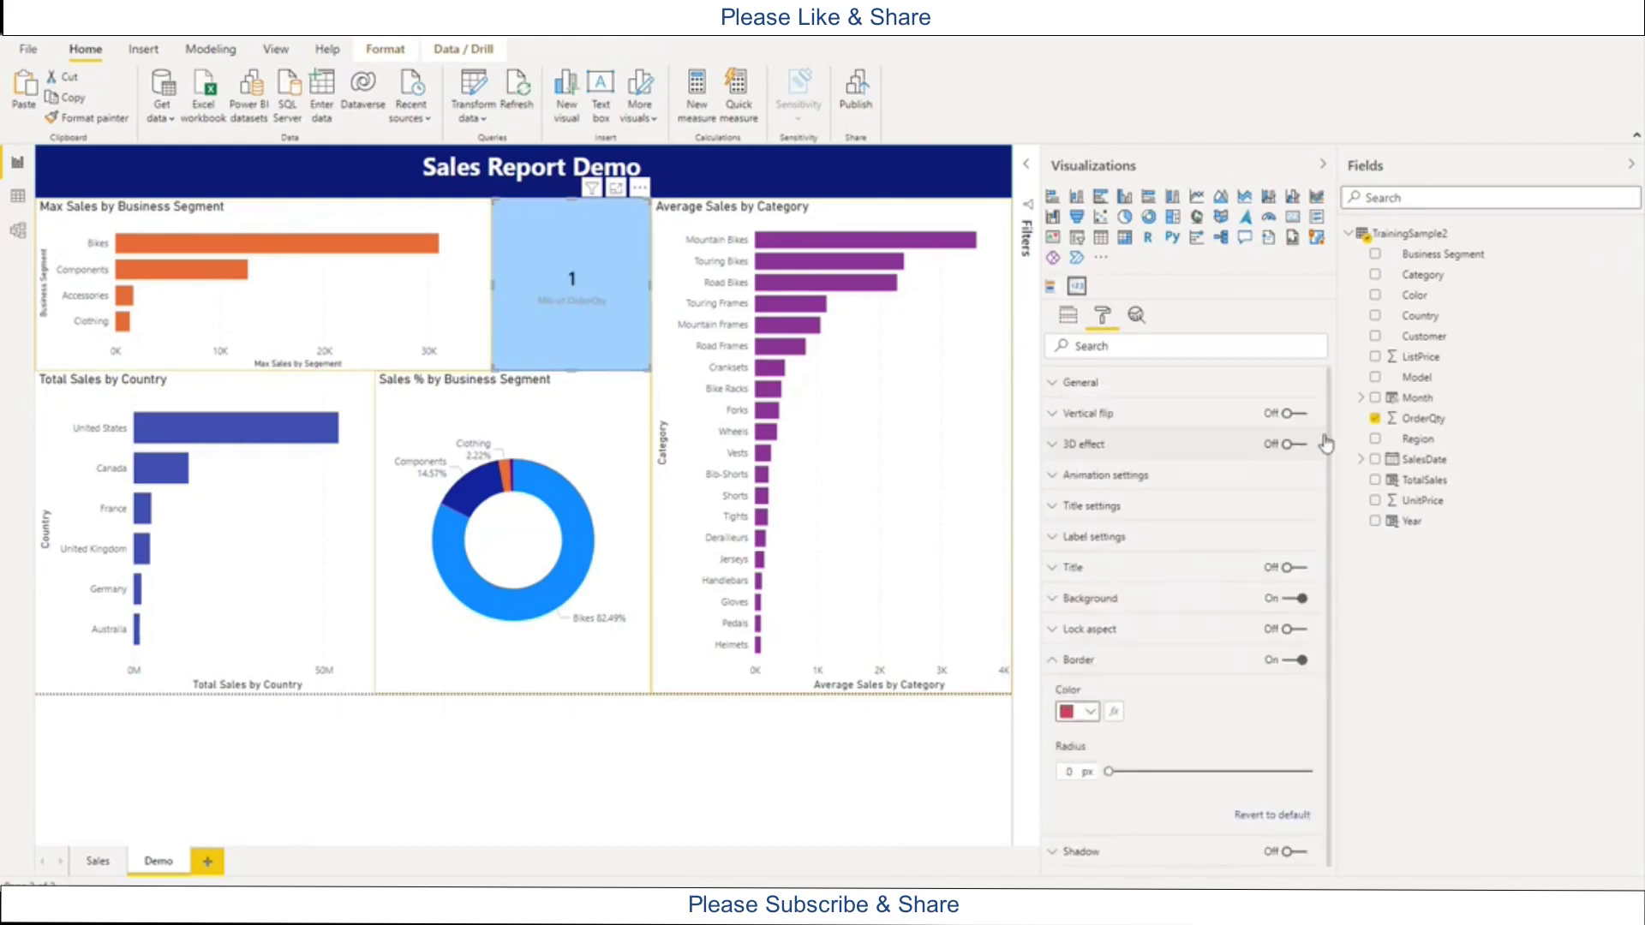
{"action": "left_click", "coordinate": [1633, 168]}
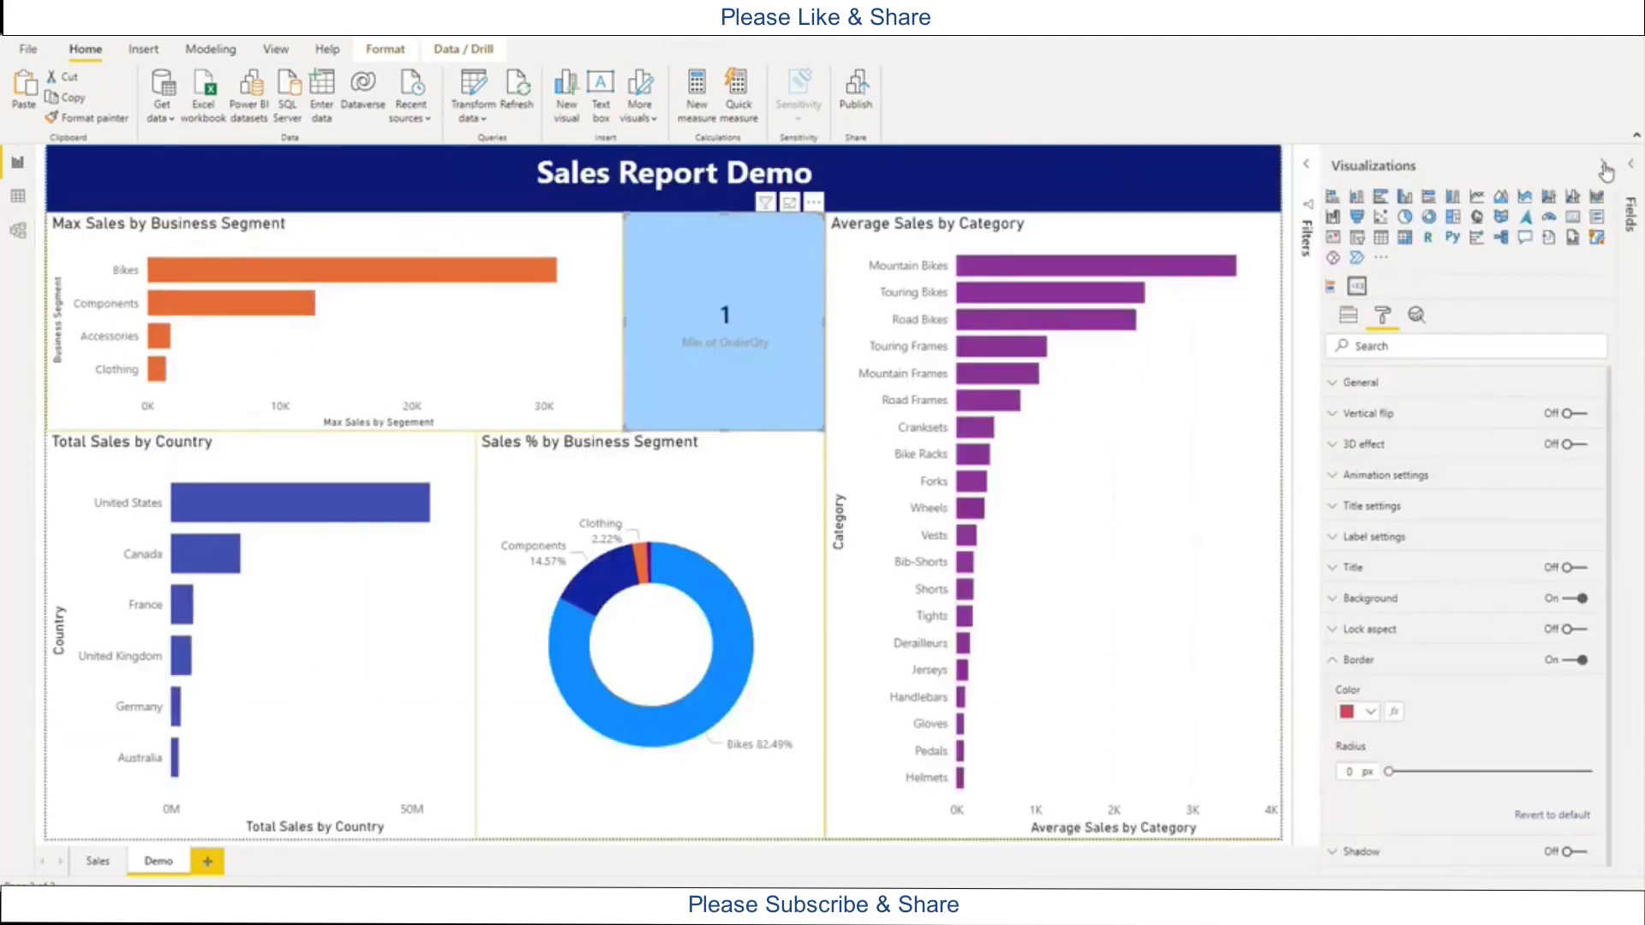
{"action": "left_click", "coordinate": [1607, 164]}
{"action": "left_click", "coordinate": [1492, 271]}
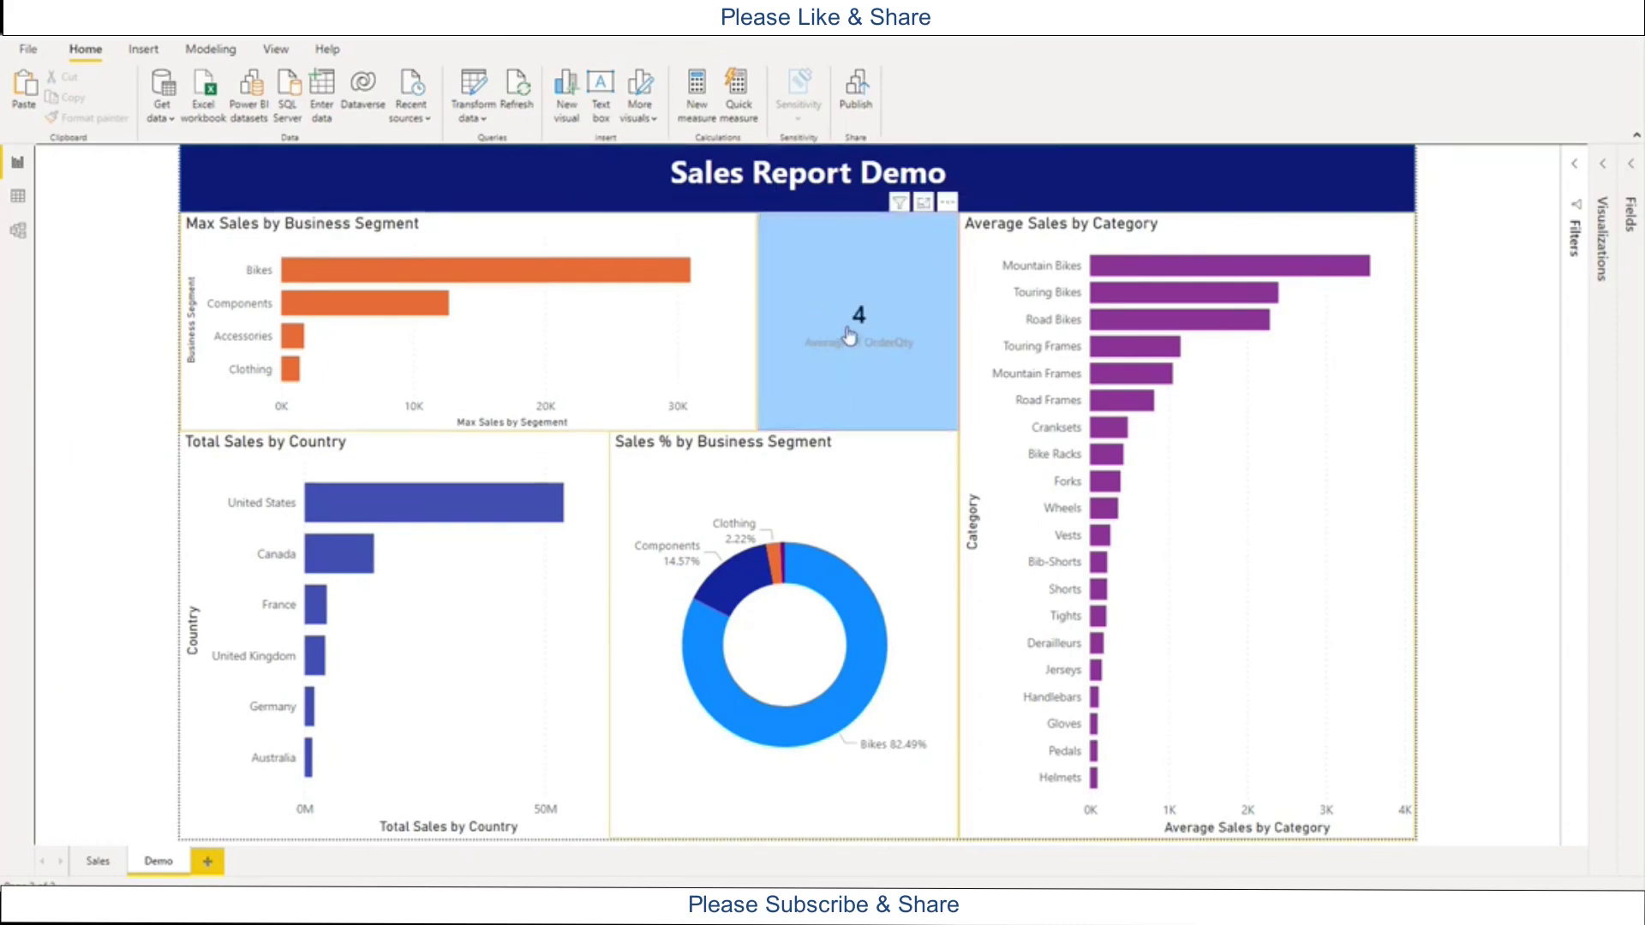
{"action": "mouse_move", "coordinate": [846, 335]}
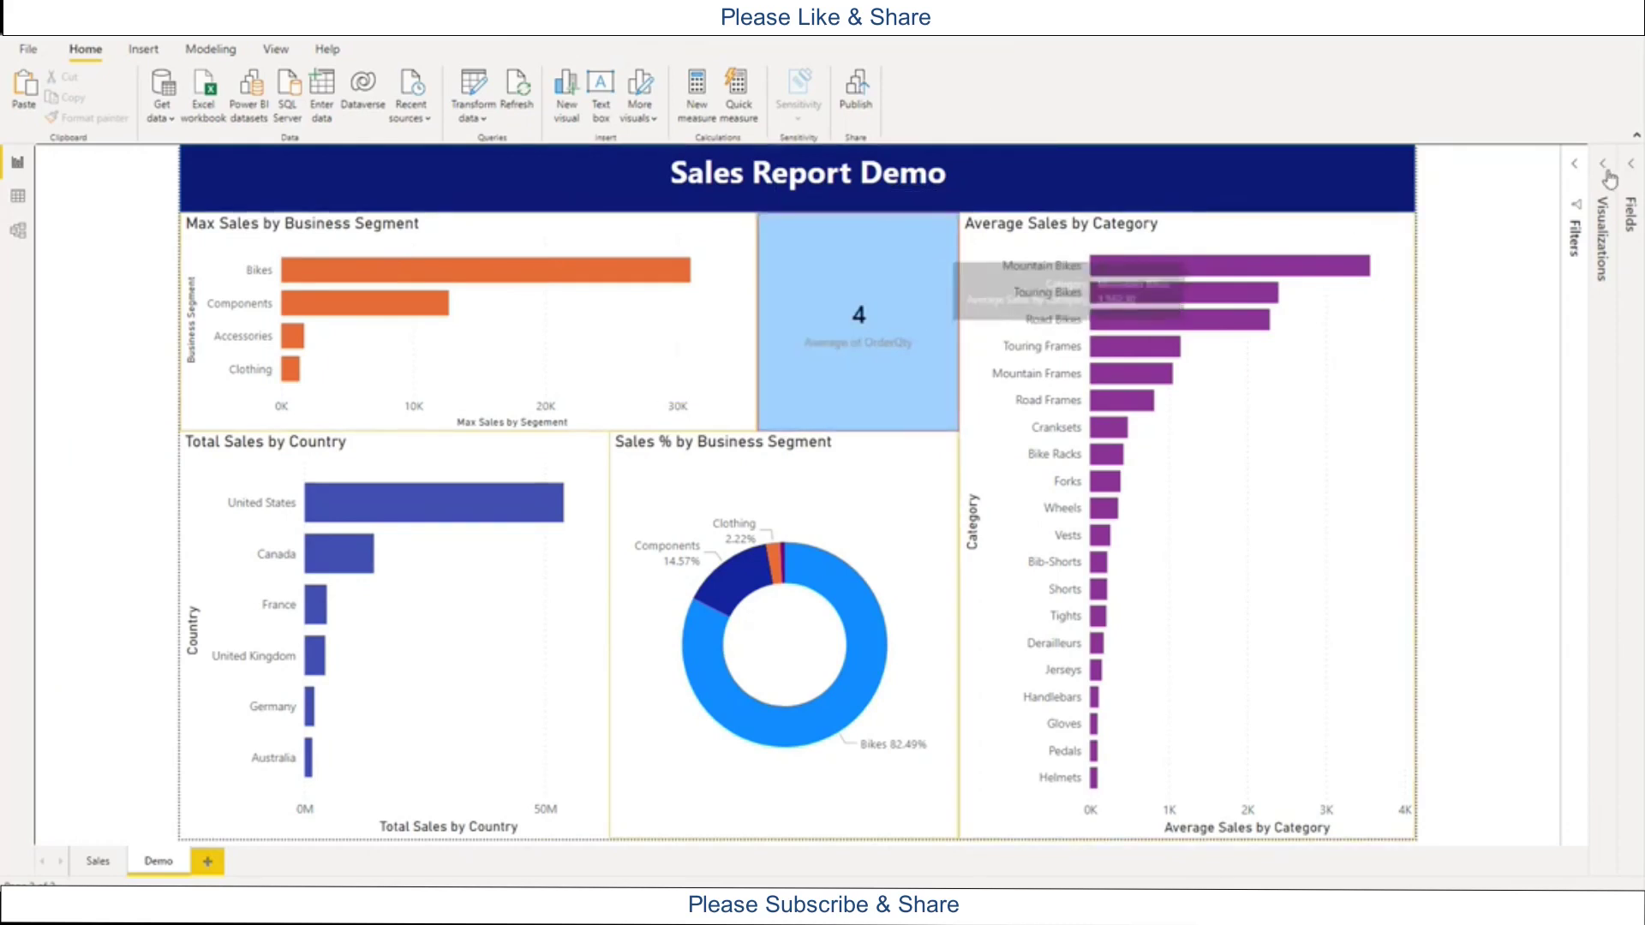
{"action": "left_click", "coordinate": [840, 274]}
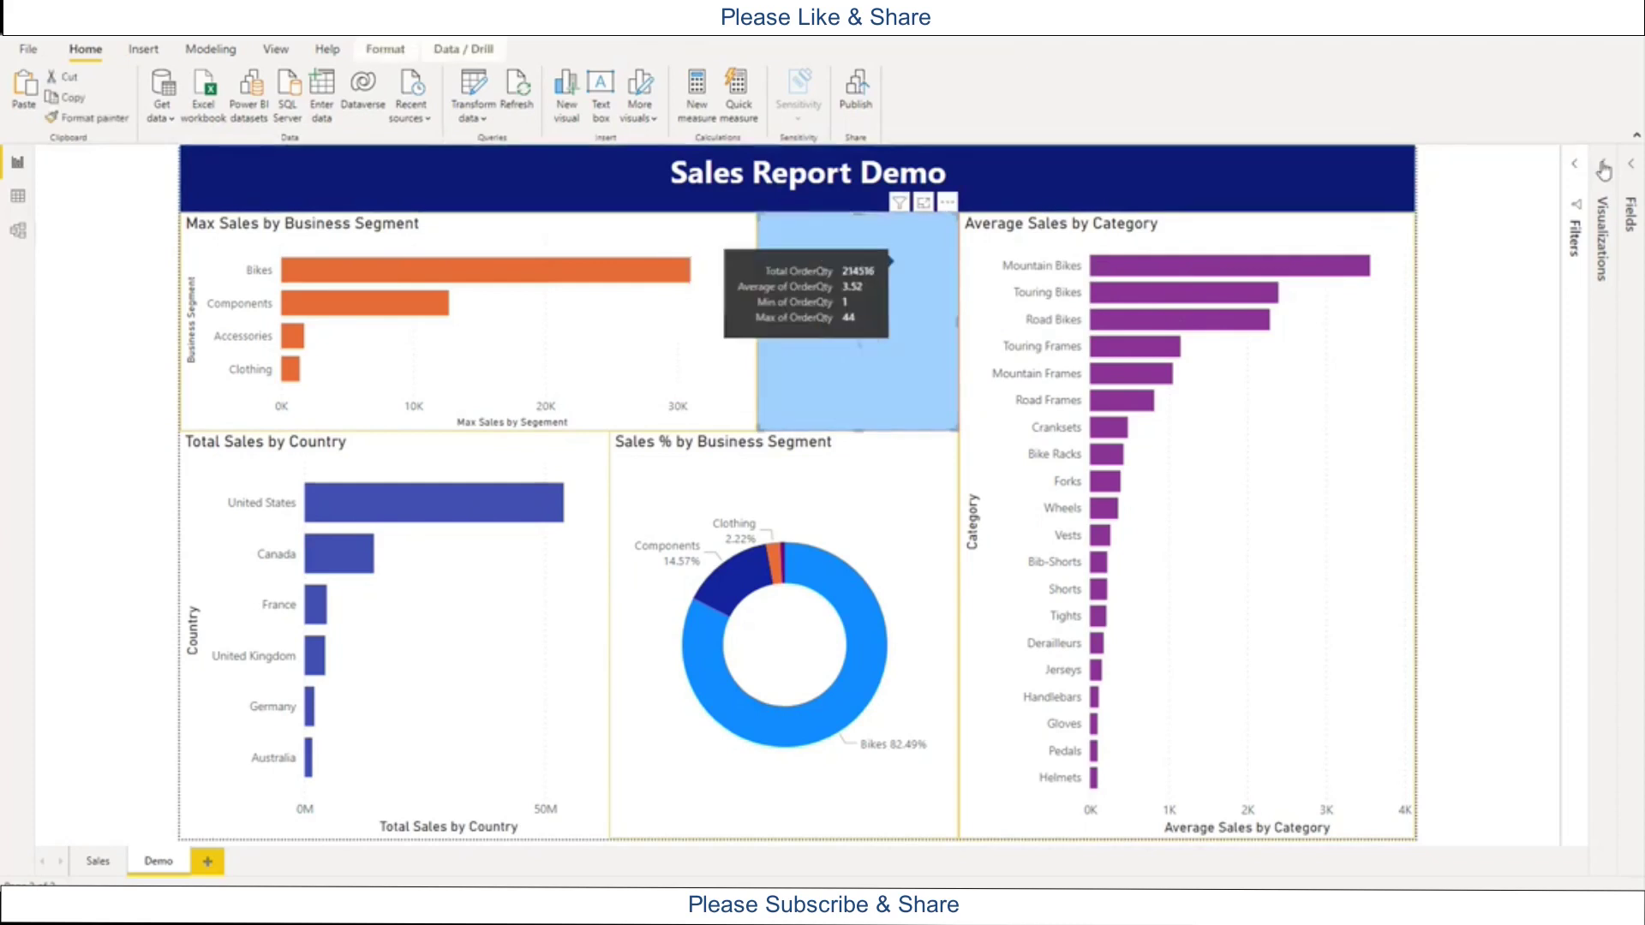
Reopen the tile's Format options and turn Vertical flip on
{"action": "left_click", "coordinate": [1602, 165]}
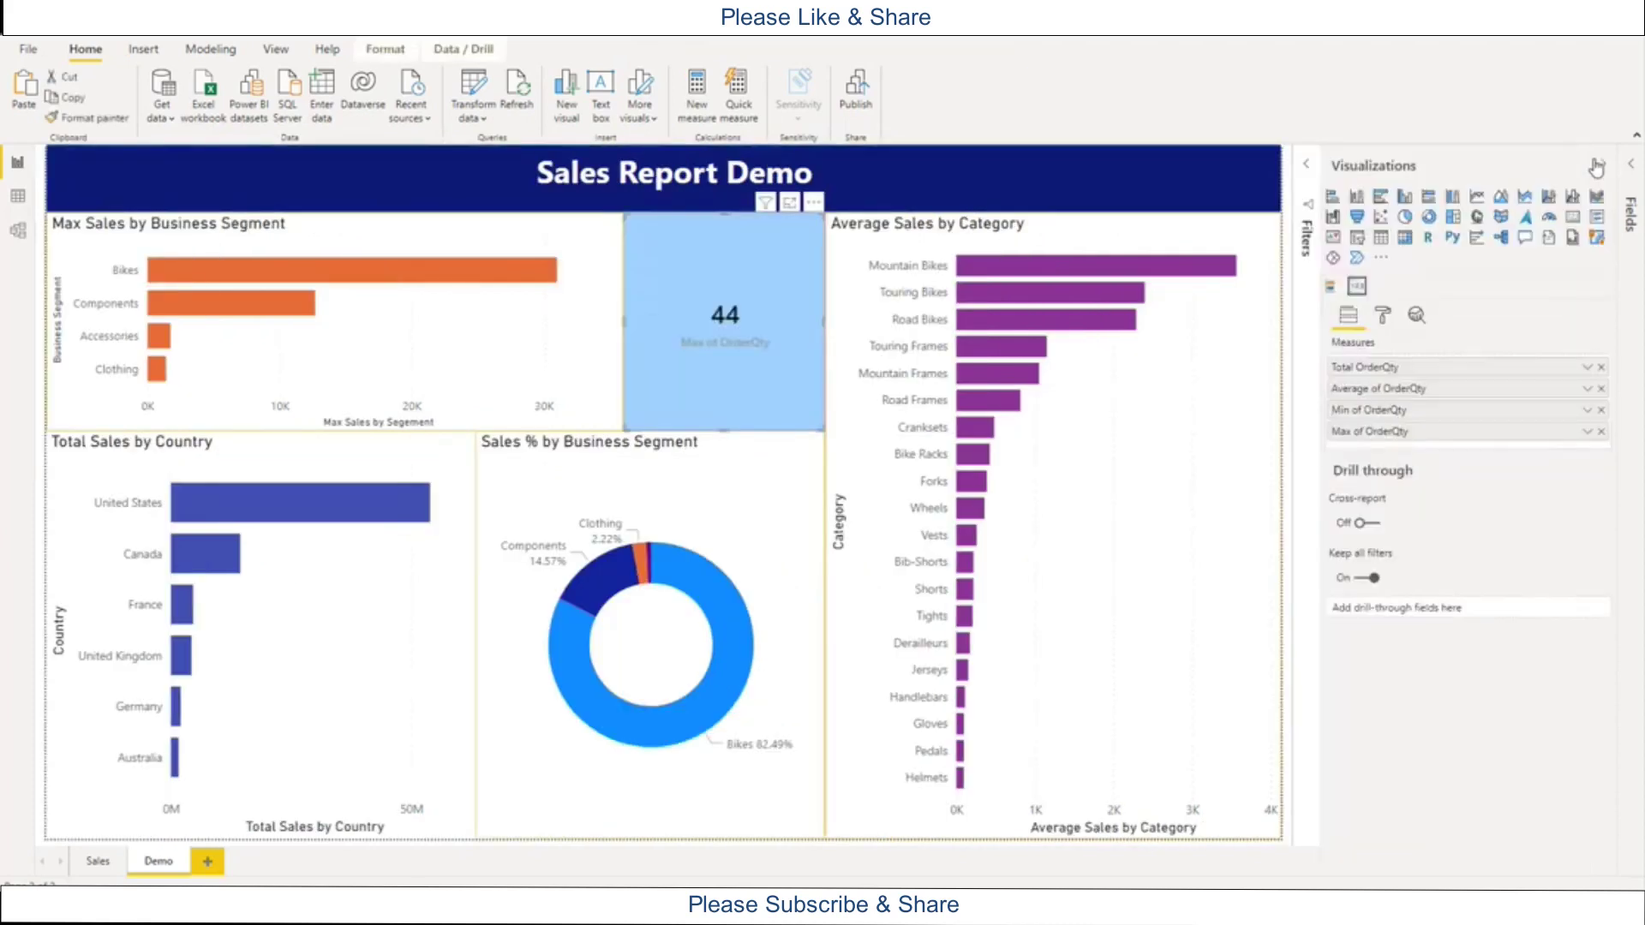
{"action": "left_click", "coordinate": [1383, 318]}
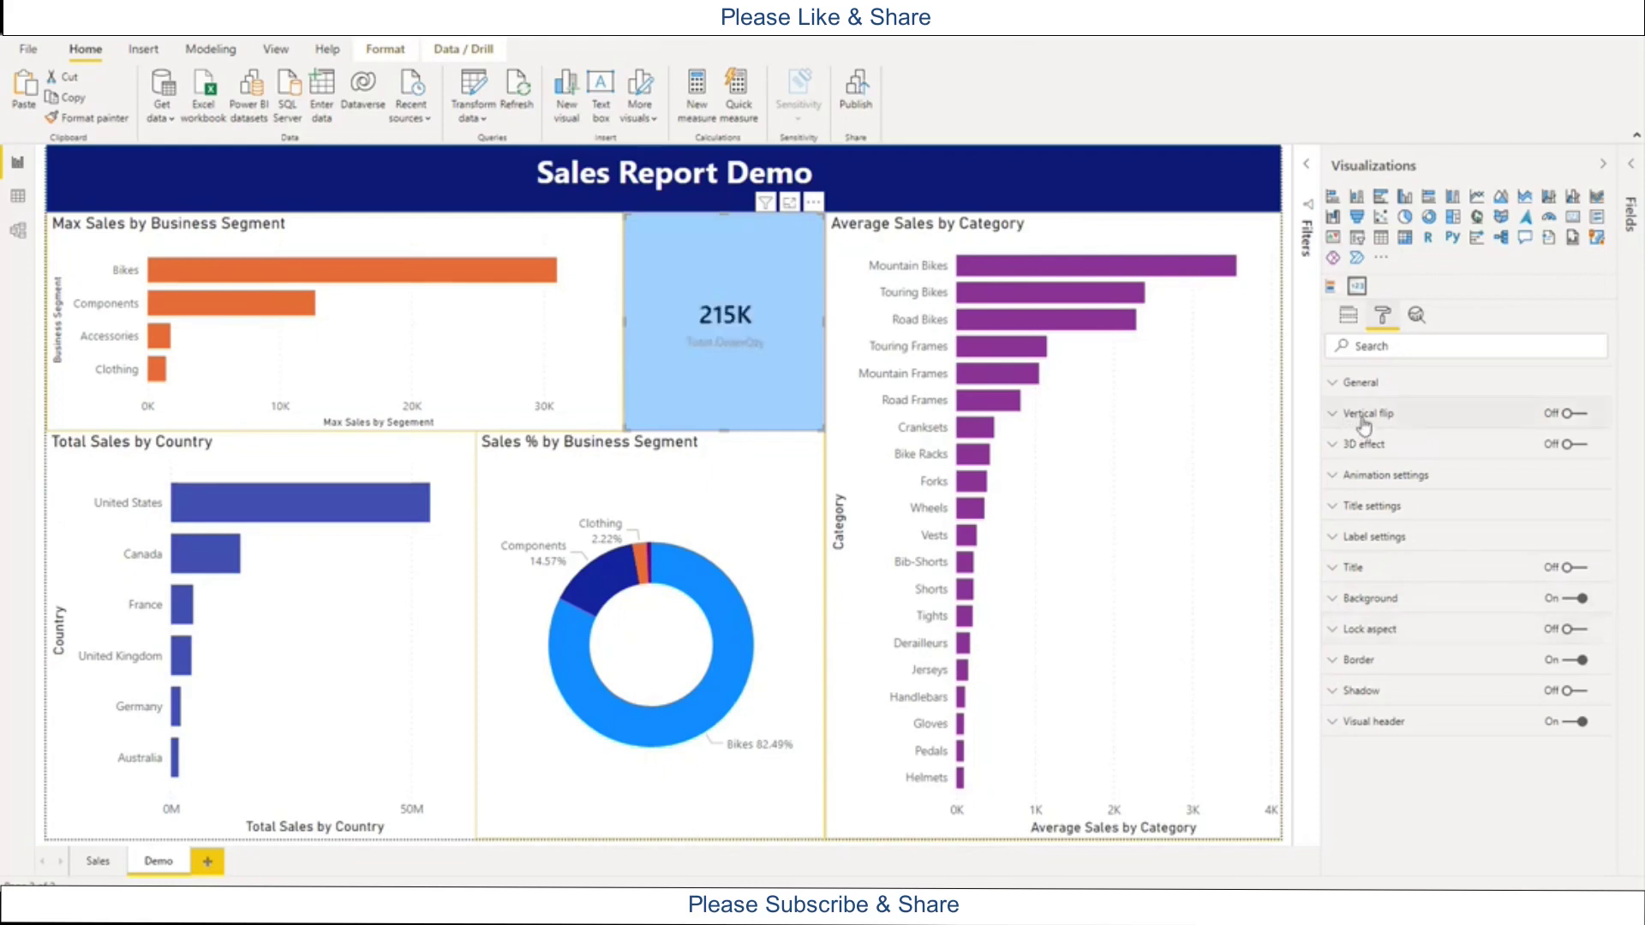
{"action": "left_click", "coordinate": [1581, 415]}
Turn on the 3D effect with a light purple-blue background and pink border
{"action": "left_click", "coordinate": [1579, 444]}
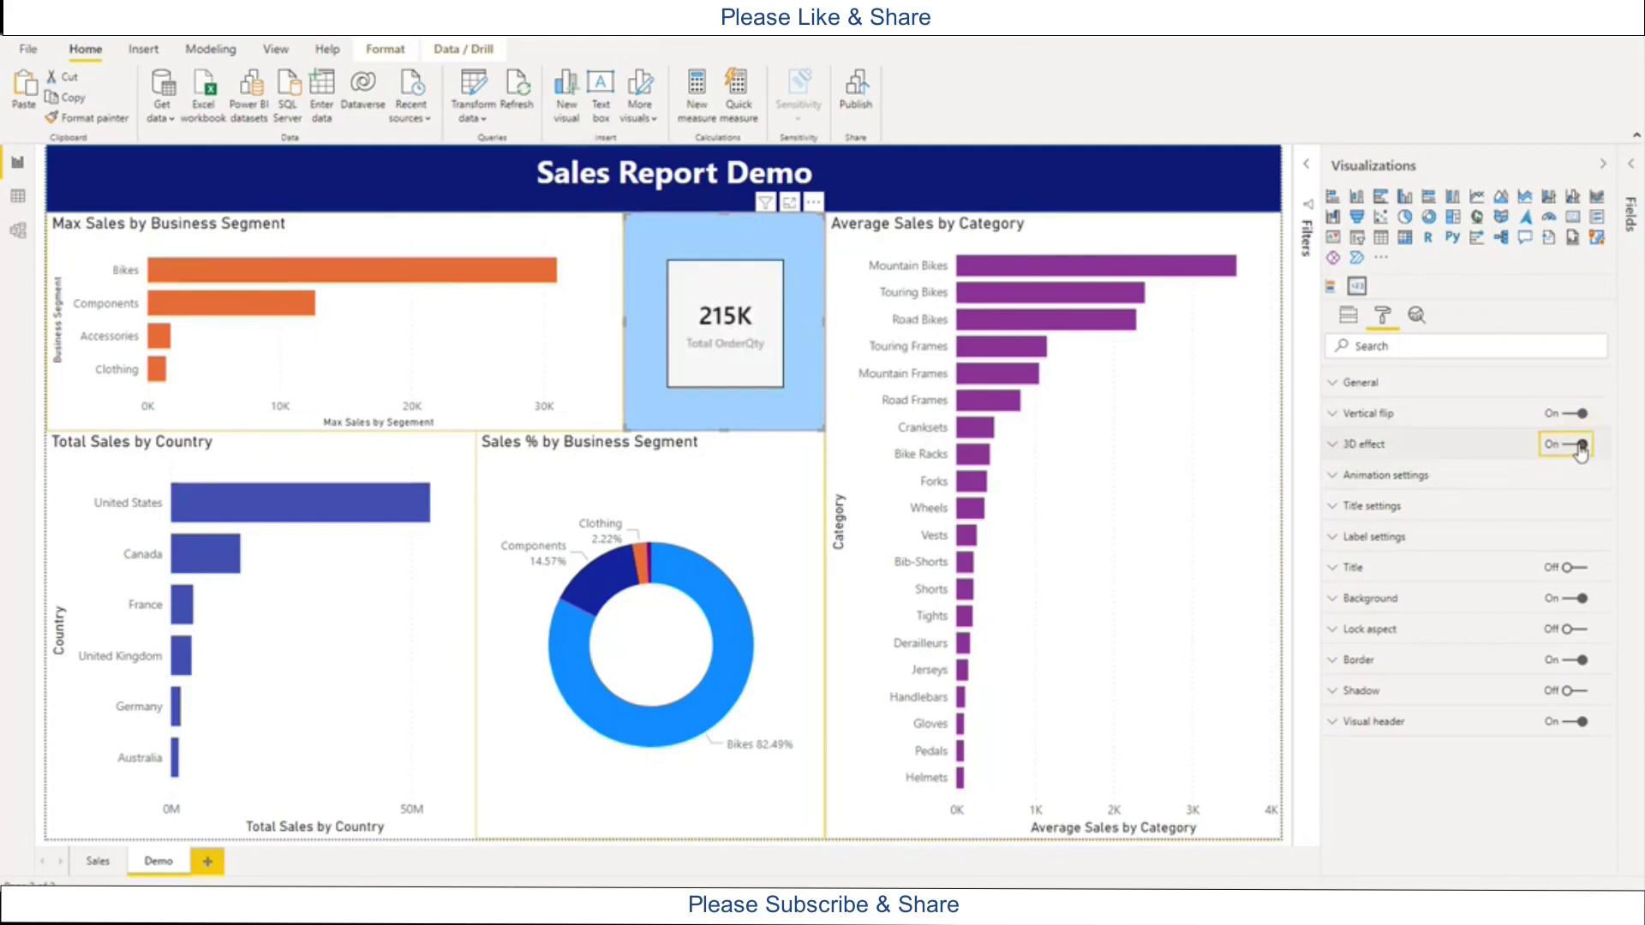
{"action": "left_click", "coordinate": [1333, 445]}
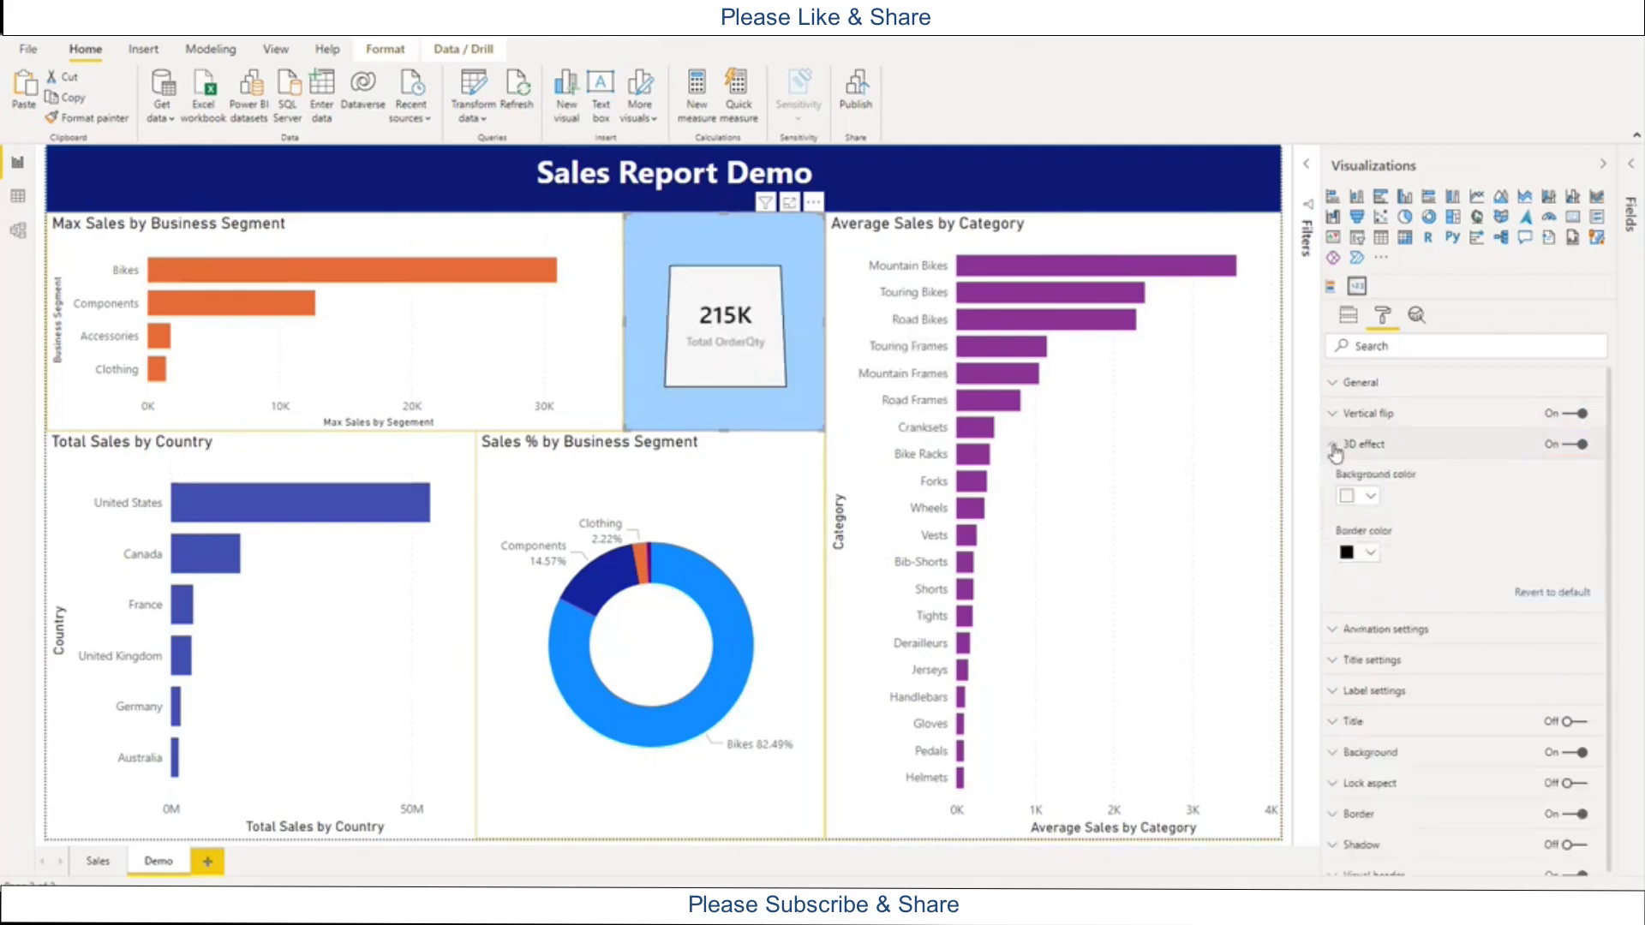
{"action": "left_click", "coordinate": [1369, 498]}
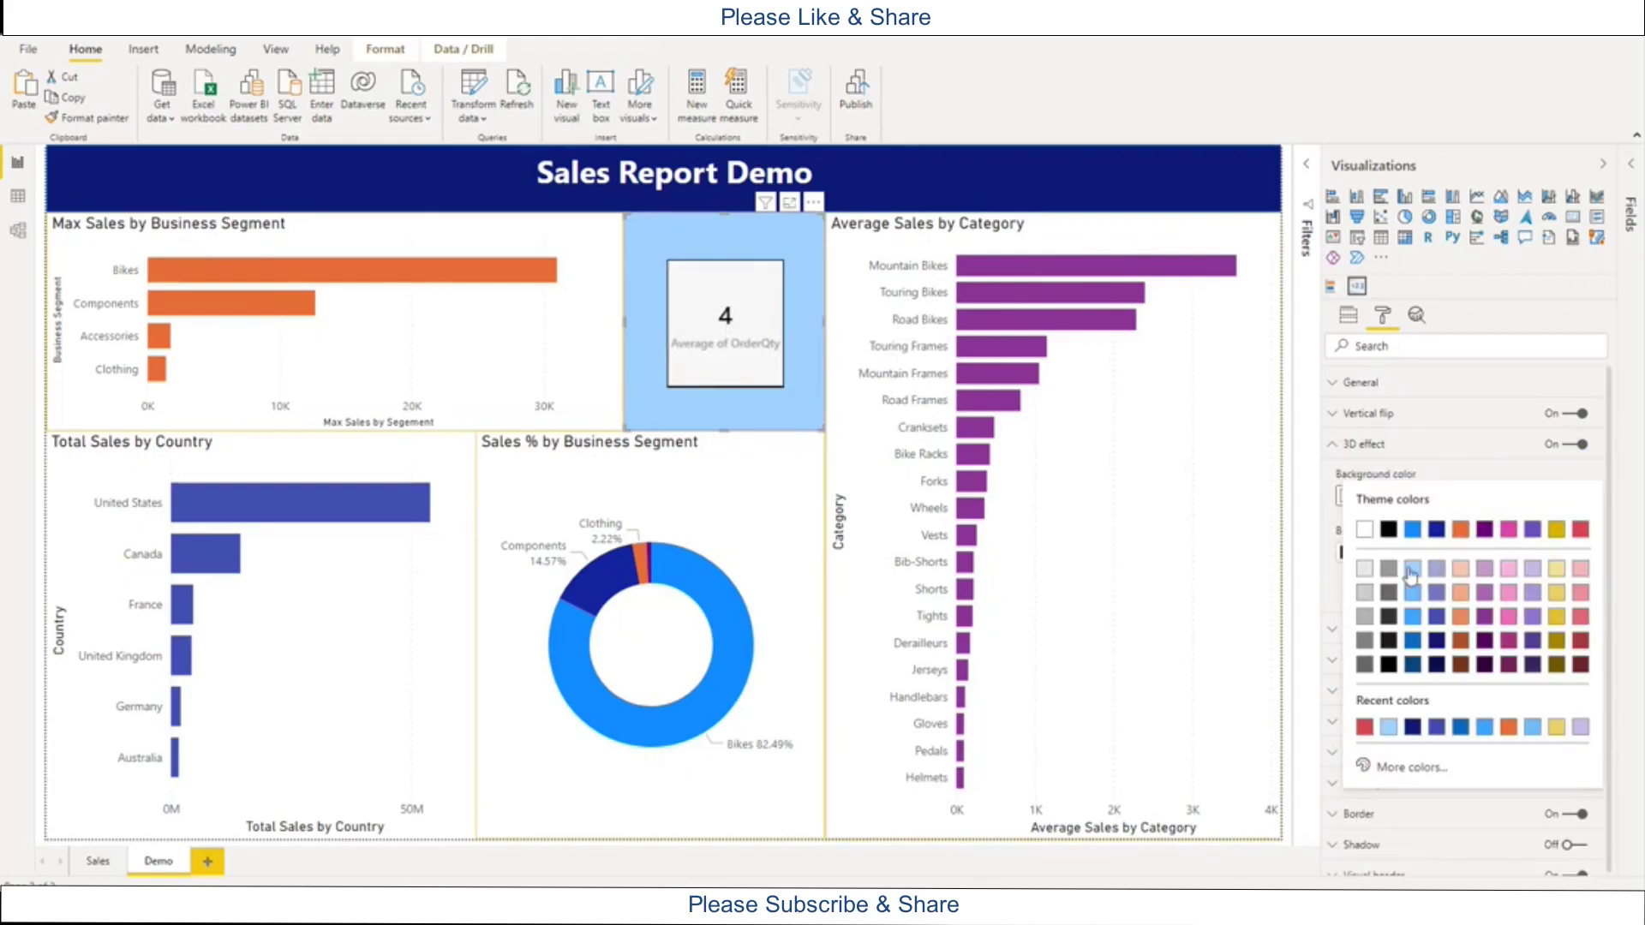
{"action": "left_click", "coordinate": [1437, 569]}
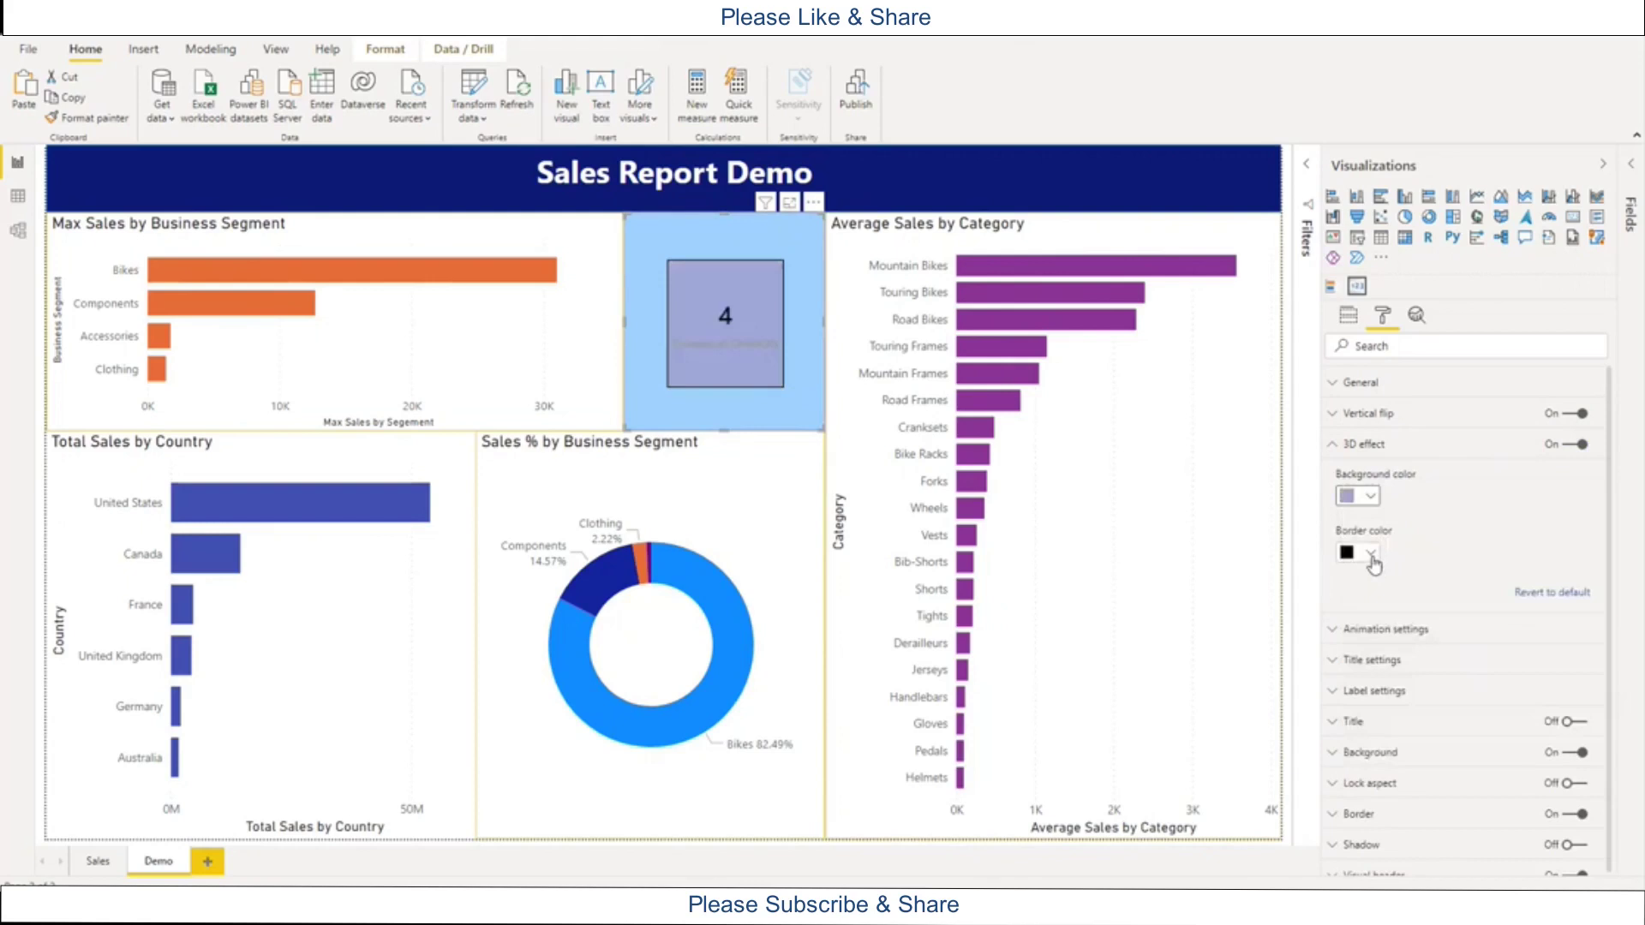
{"action": "left_click", "coordinate": [1372, 557]}
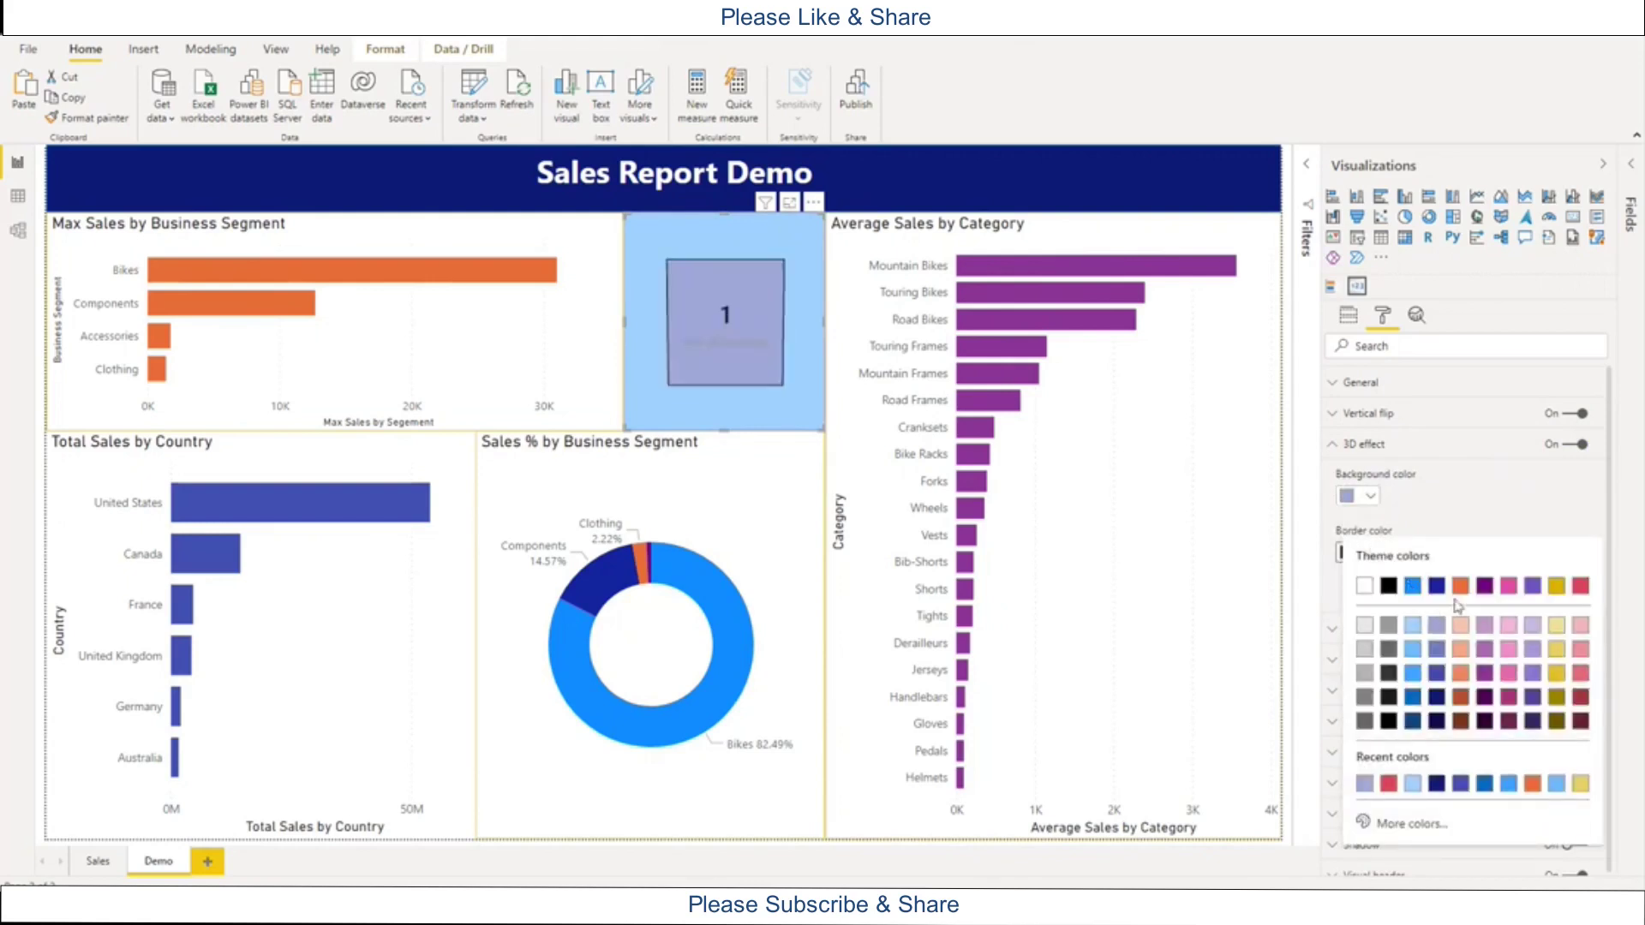
{"action": "left_click", "coordinate": [1509, 587]}
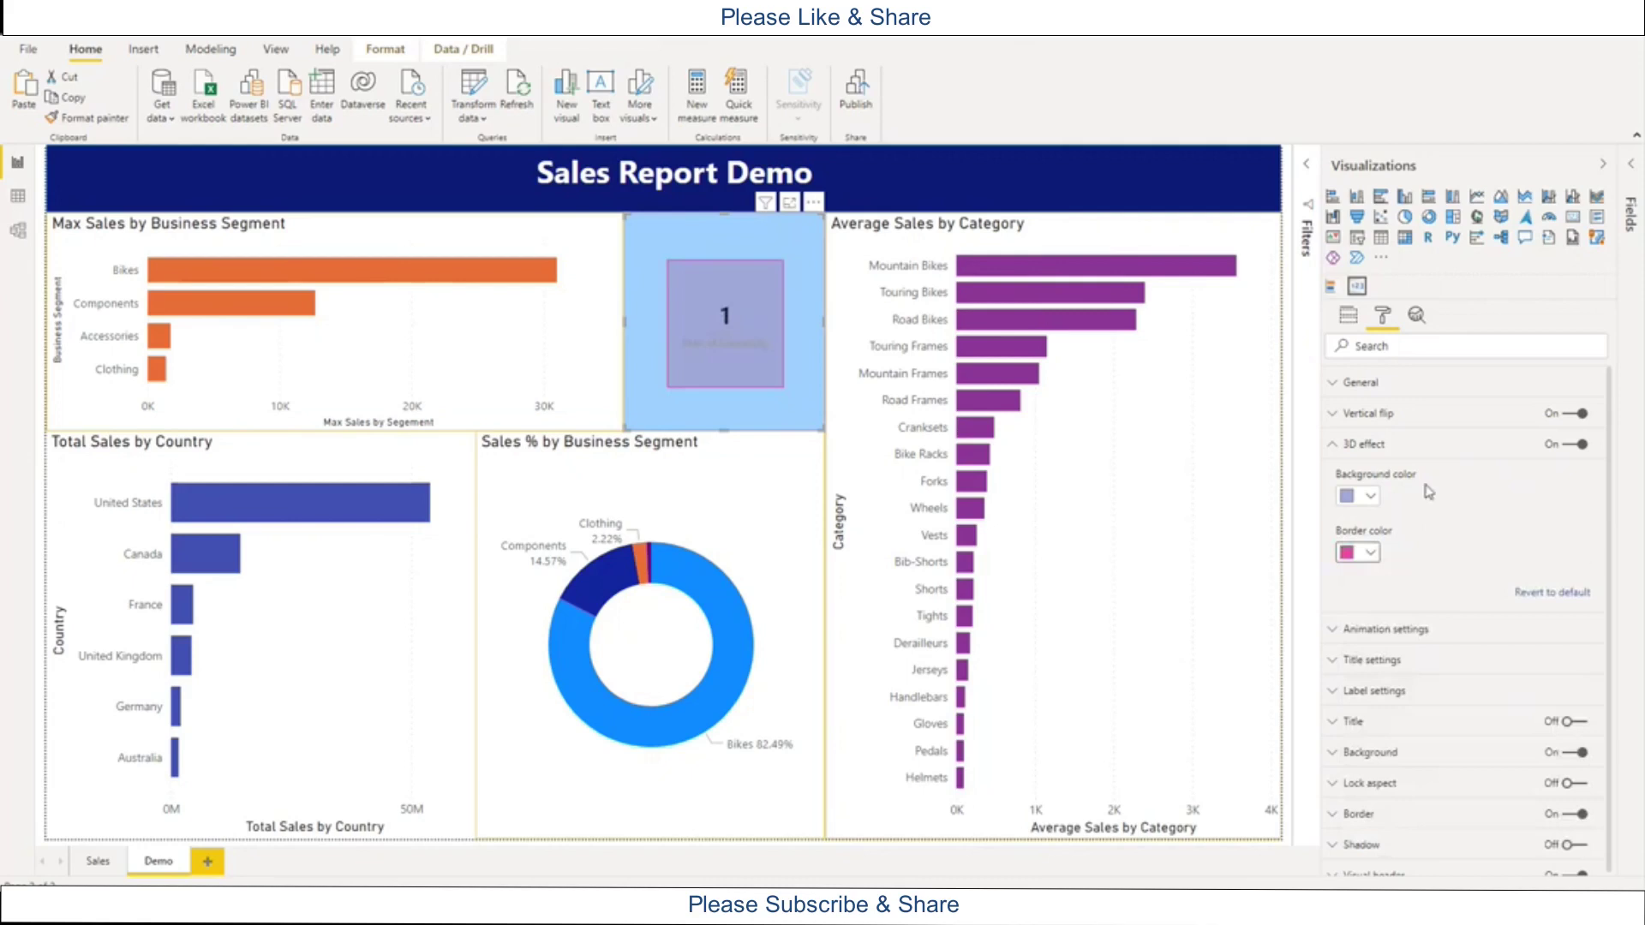
Change the 3D effect background color to light yellow
{"action": "left_click", "coordinate": [1331, 443]}
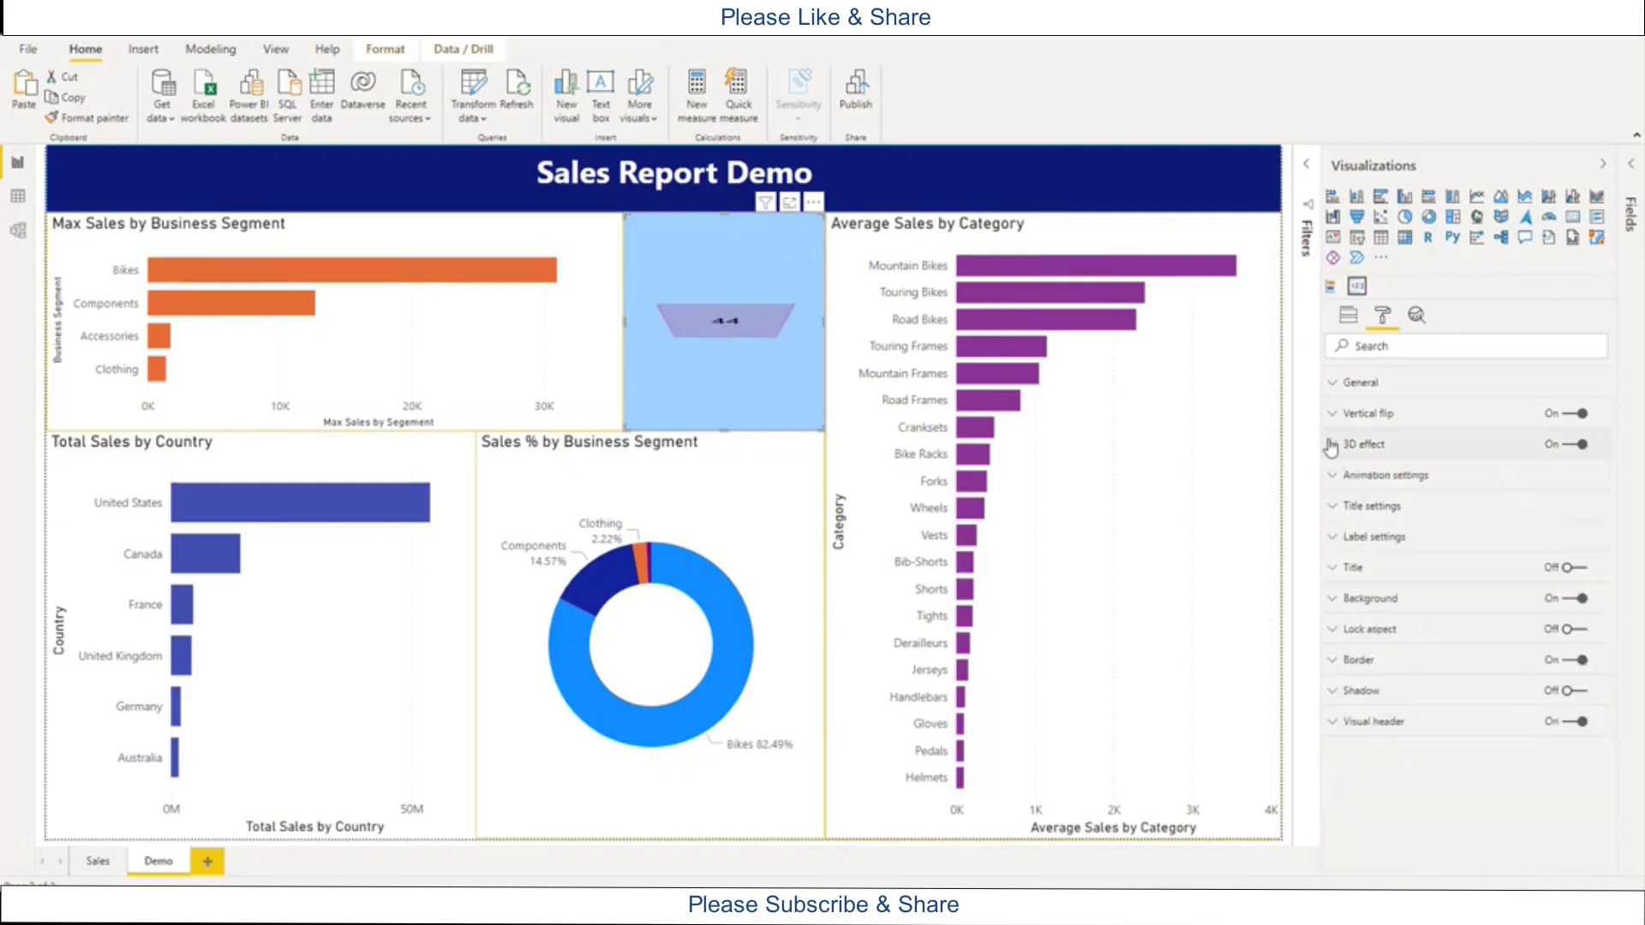
{"action": "left_click", "coordinate": [1331, 443]}
{"action": "left_click", "coordinate": [1372, 495]}
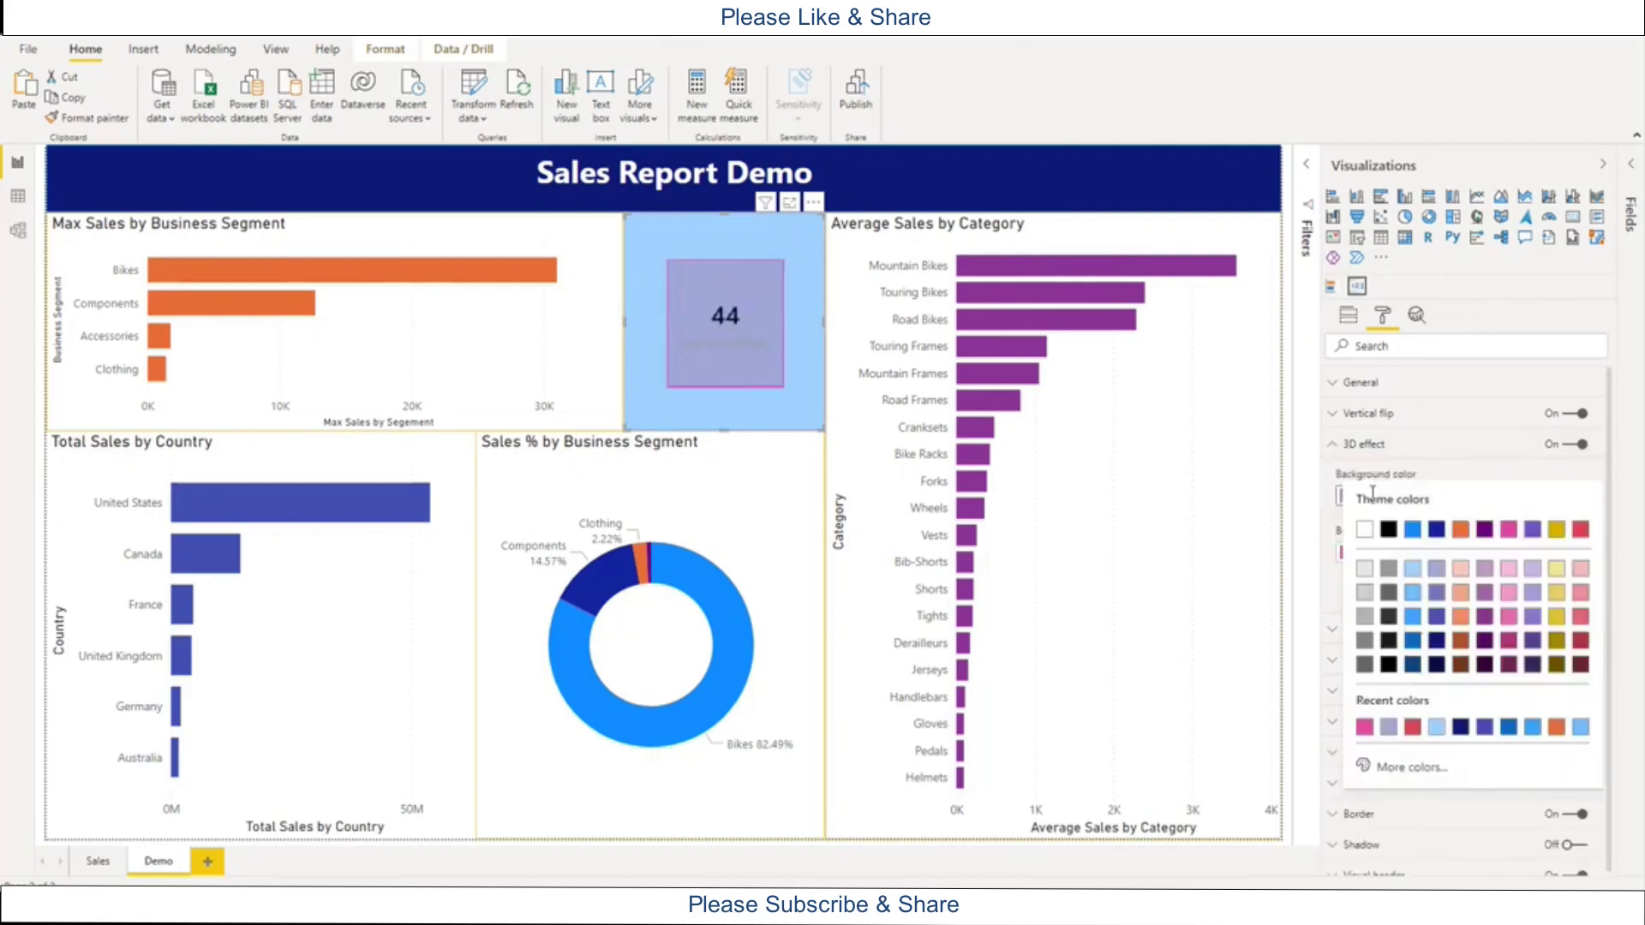
{"action": "left_click", "coordinate": [1558, 569]}
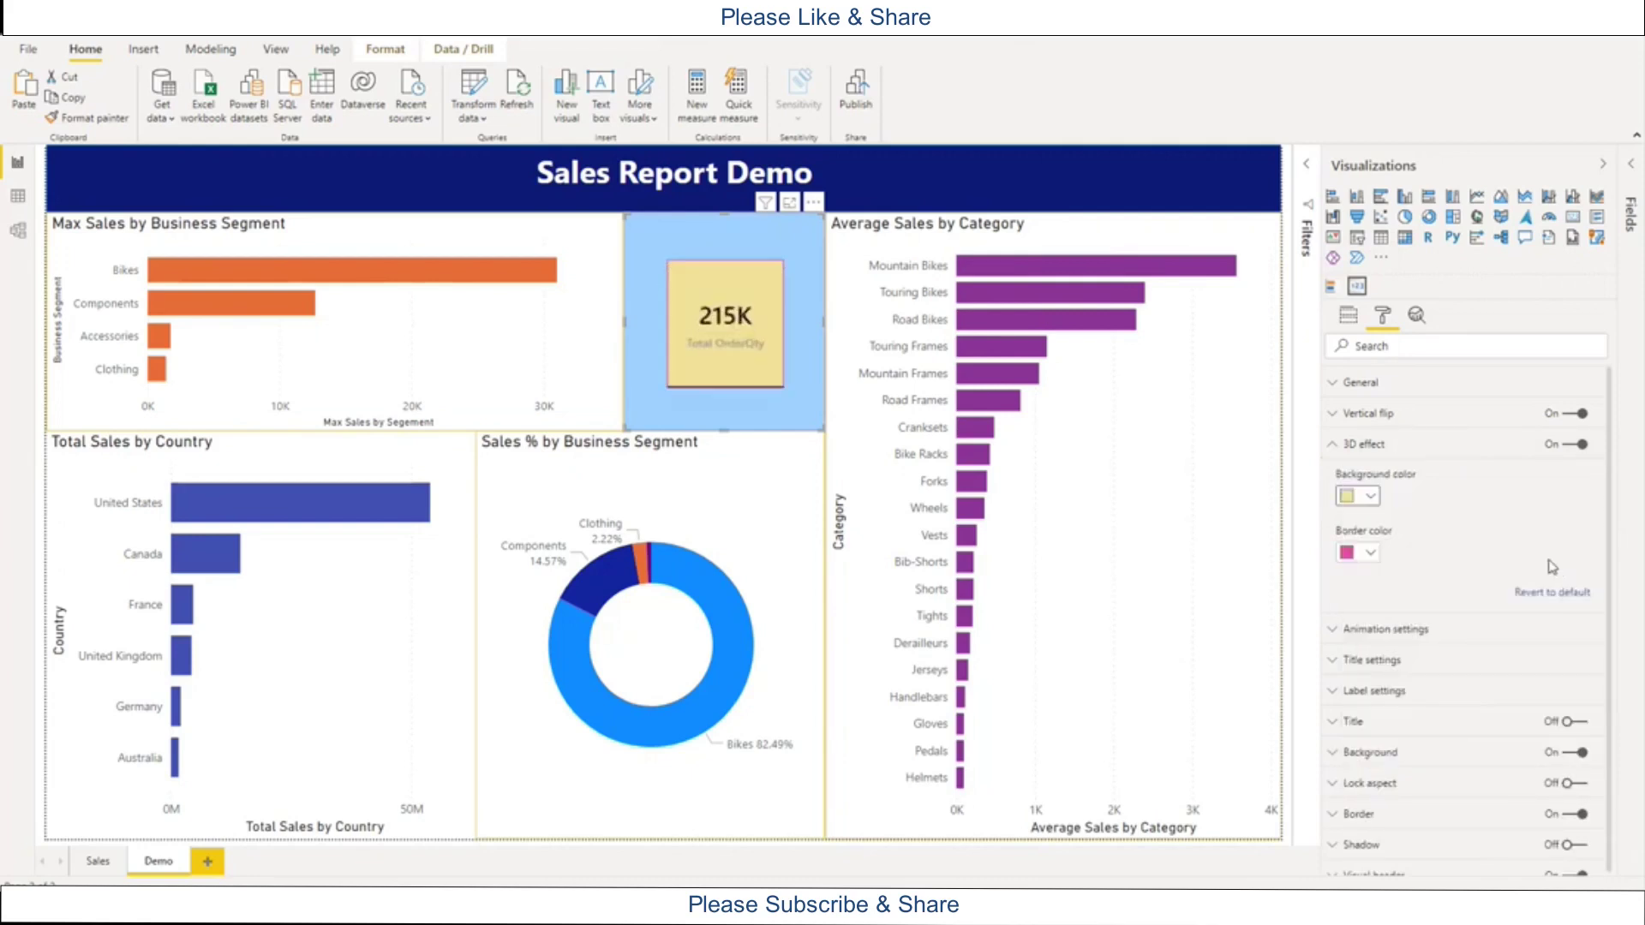
Check the tile's animation Delay setting
{"action": "left_click", "coordinate": [1331, 443]}
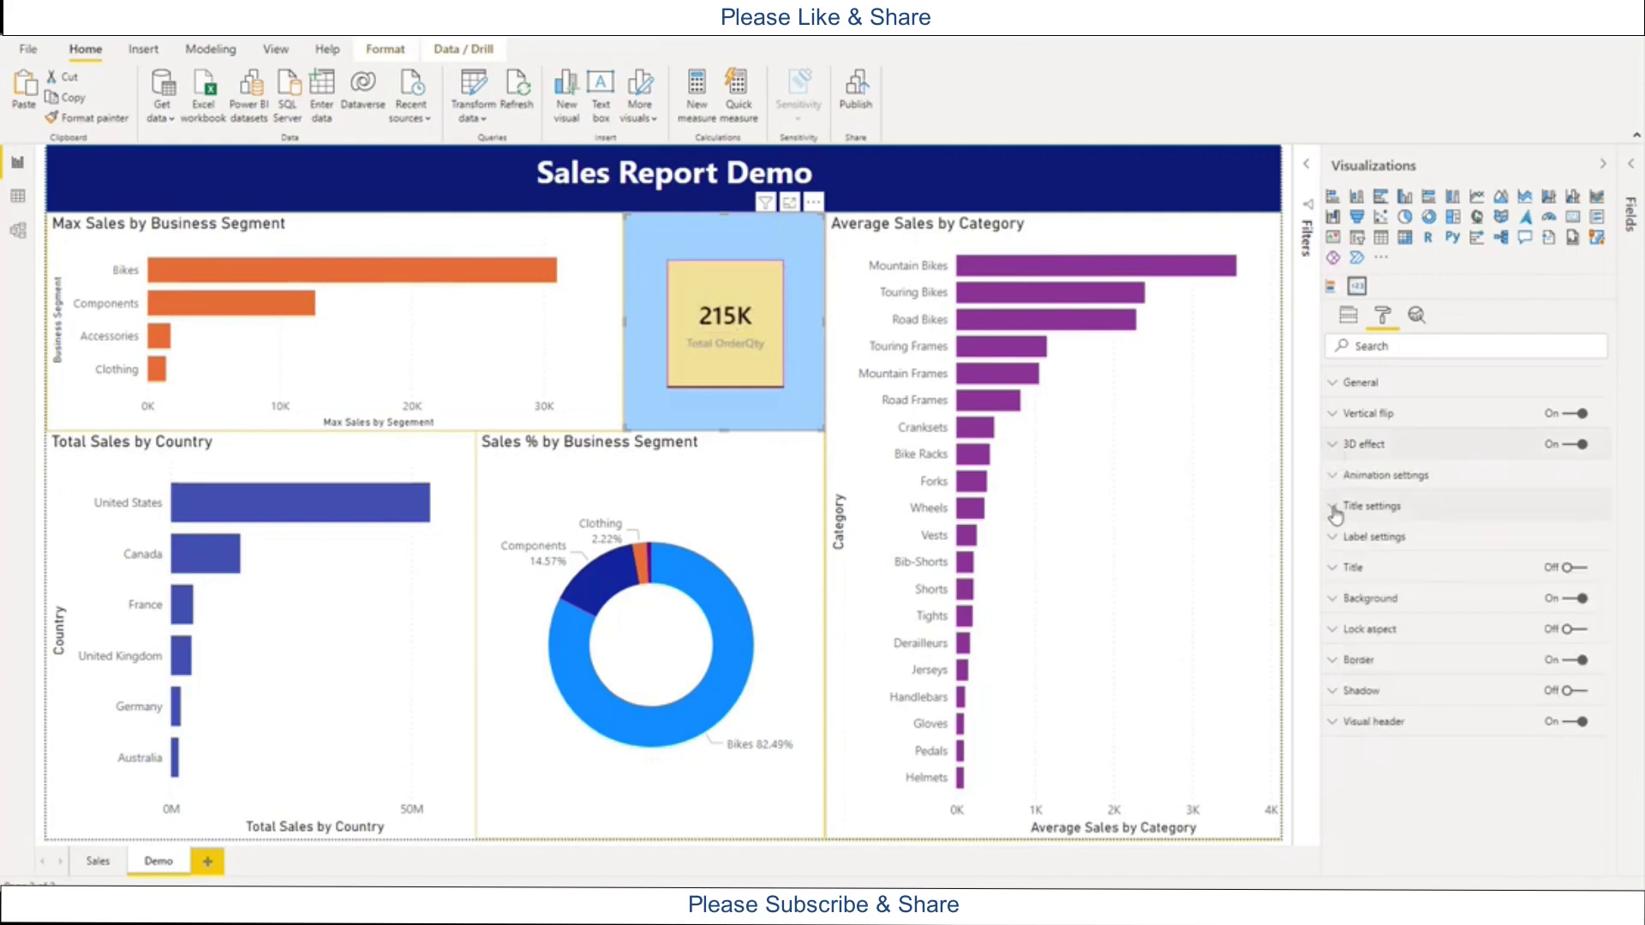
{"action": "left_click", "coordinate": [1333, 476]}
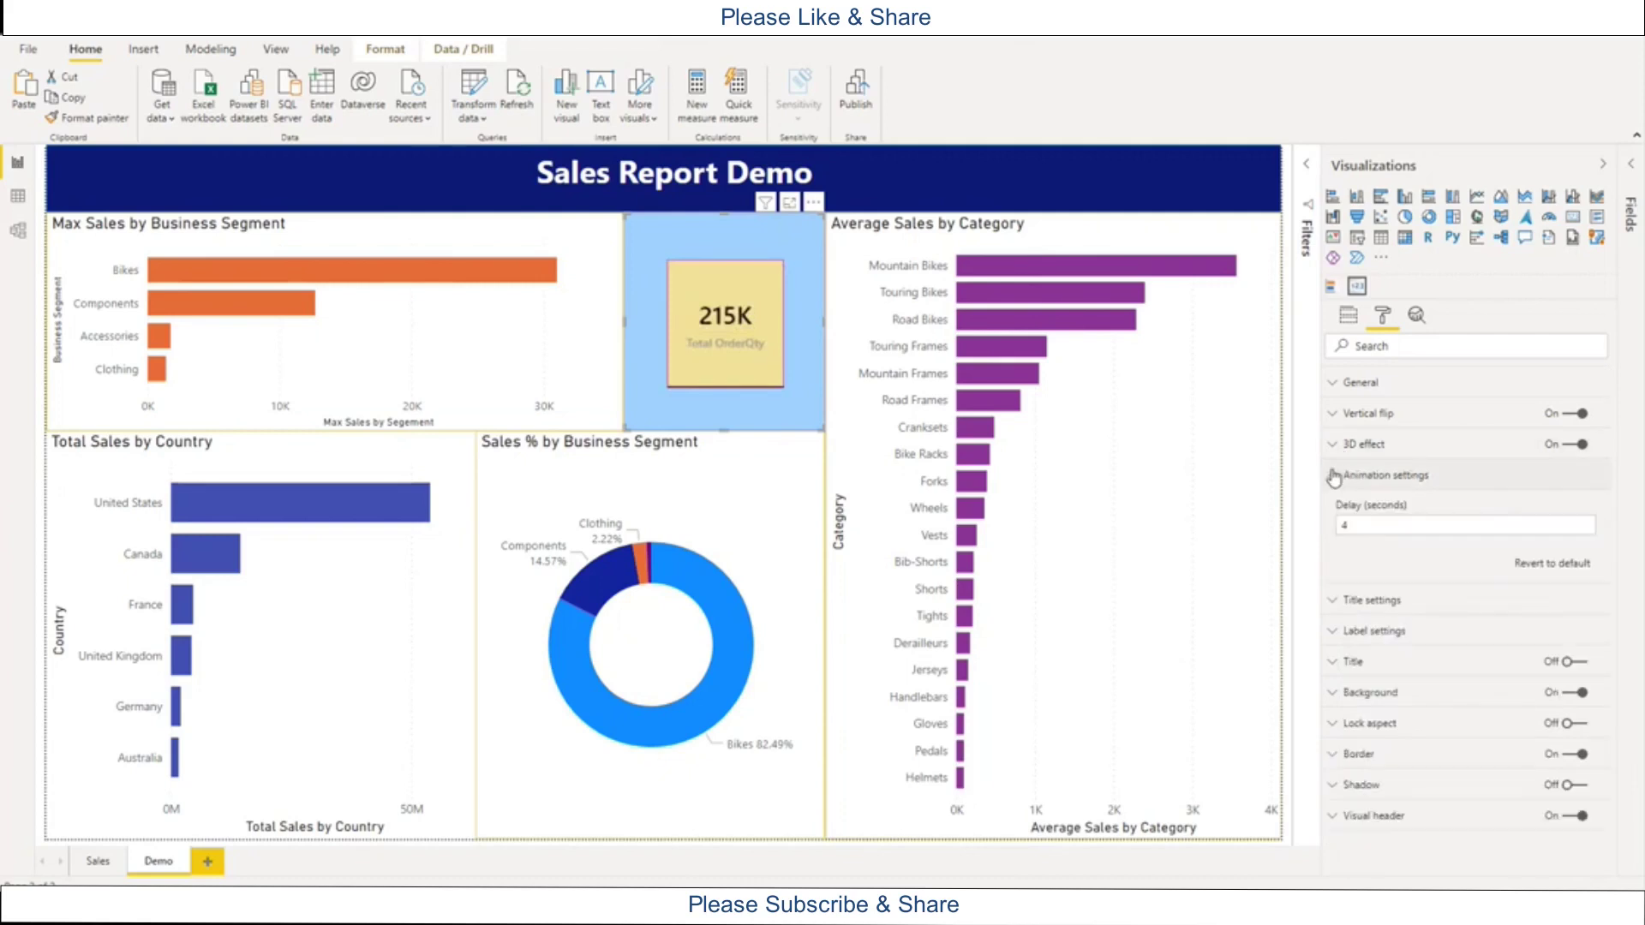
{"action": "left_click", "coordinate": [1357, 525]}
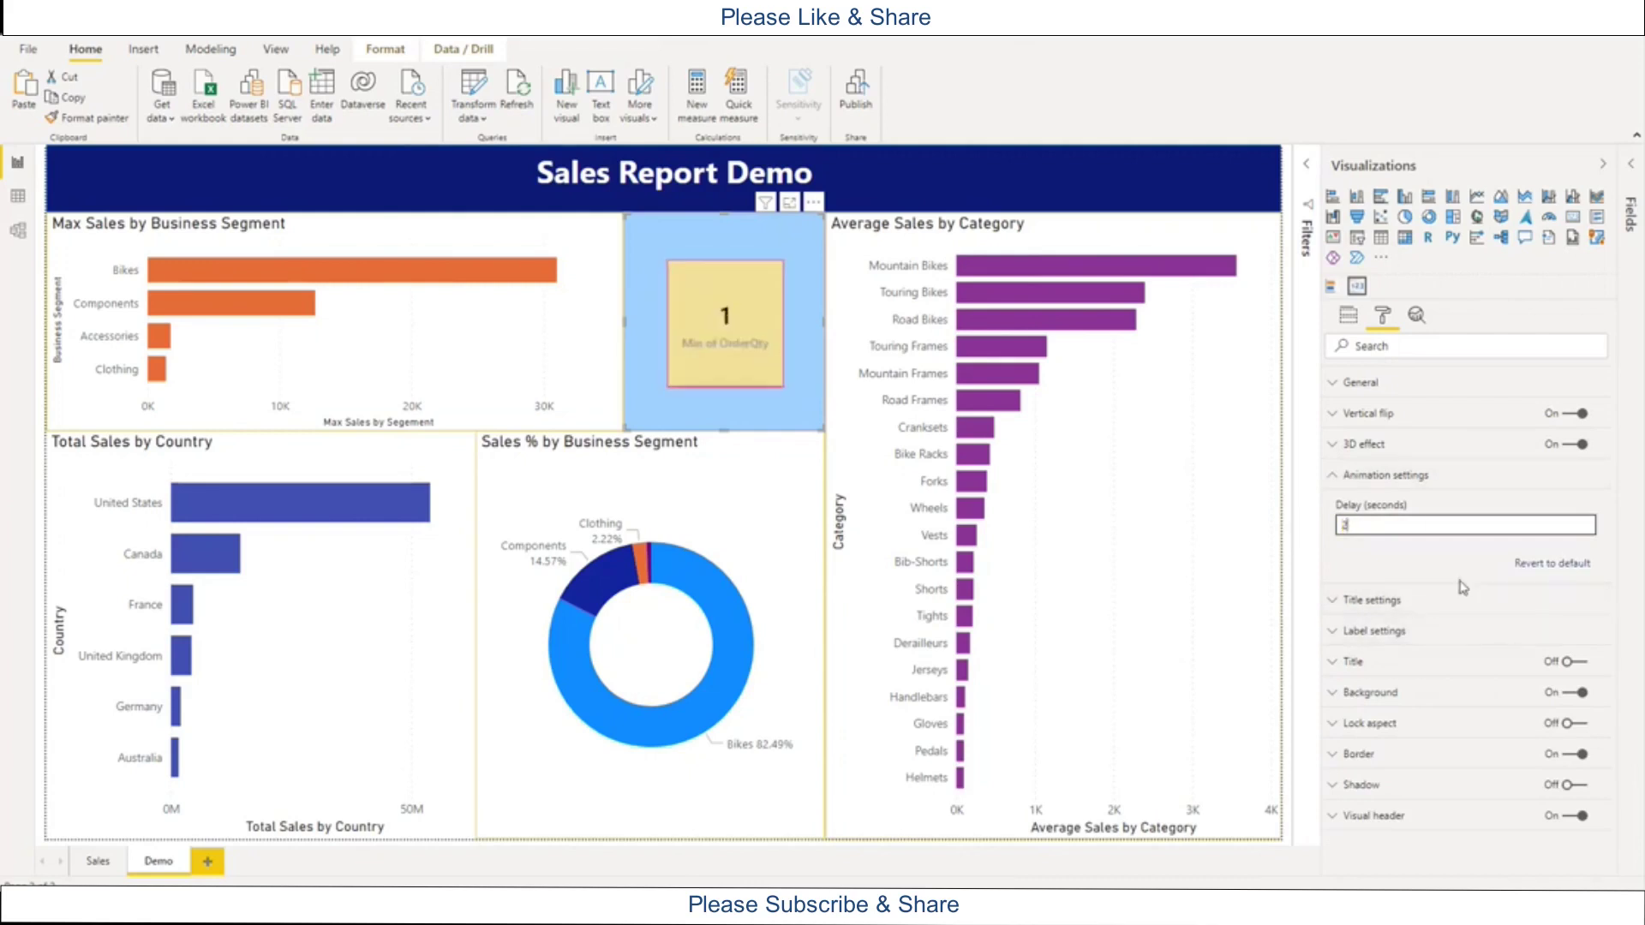
{"action": "left_click", "coordinate": [1334, 478]}
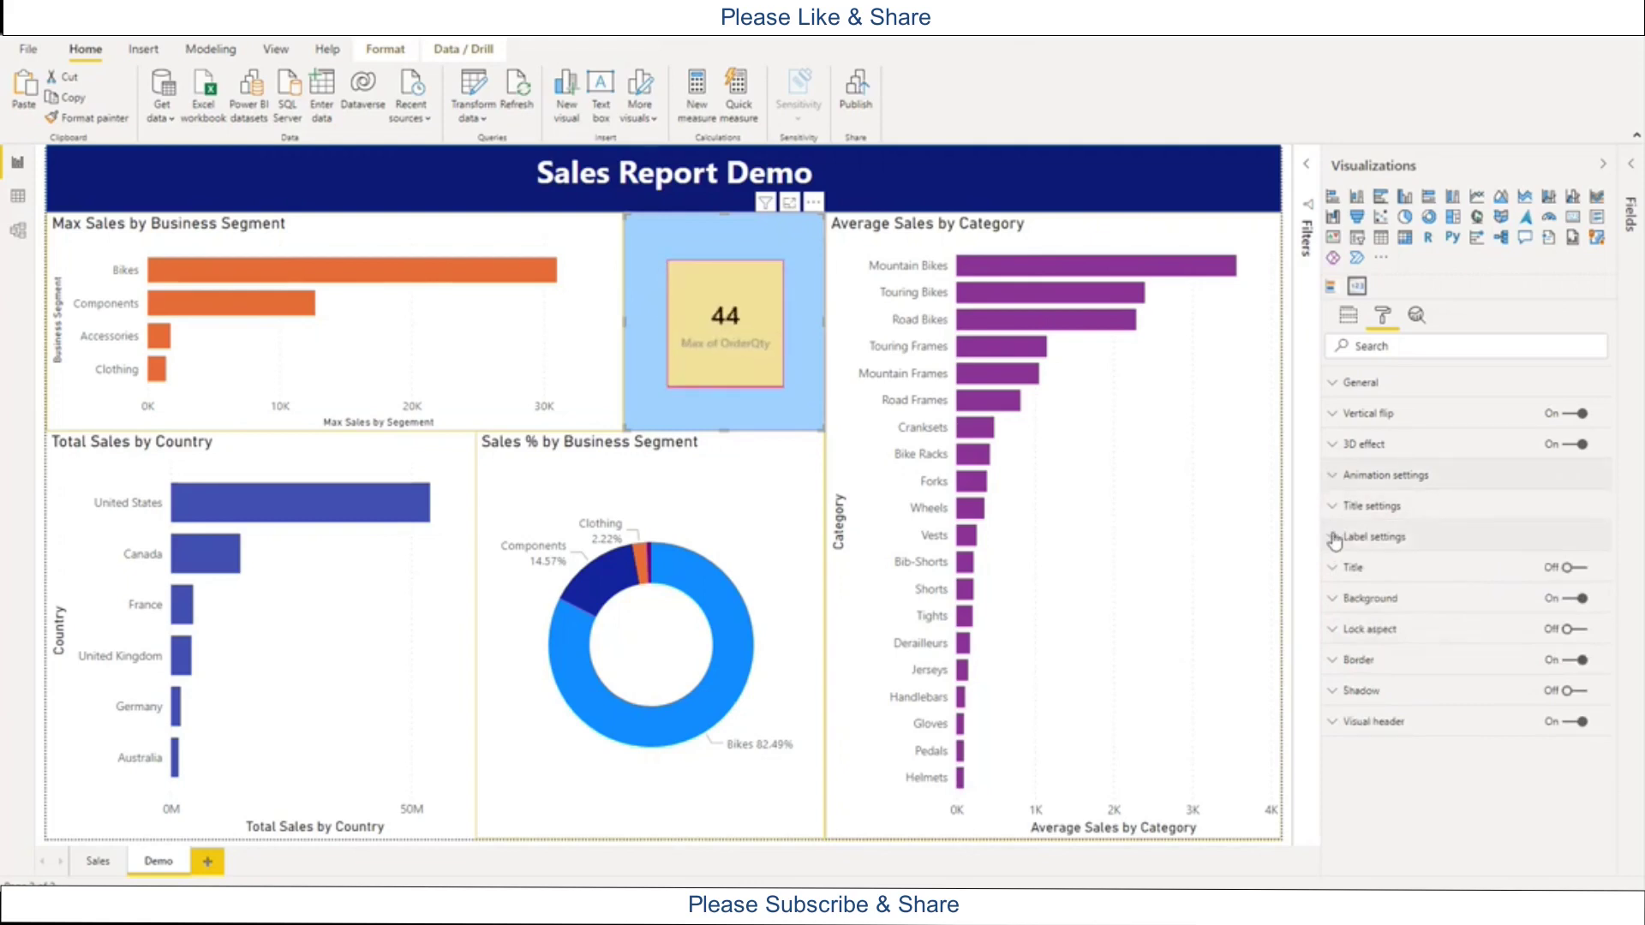
Raise label size to 19 pt, keeping Auto display units and 0 decimal places
{"action": "left_click", "coordinate": [1332, 540]}
{"action": "scroll", "coordinate": [1345, 642], "scroll_direction": "down", "scroll_amount": 1}
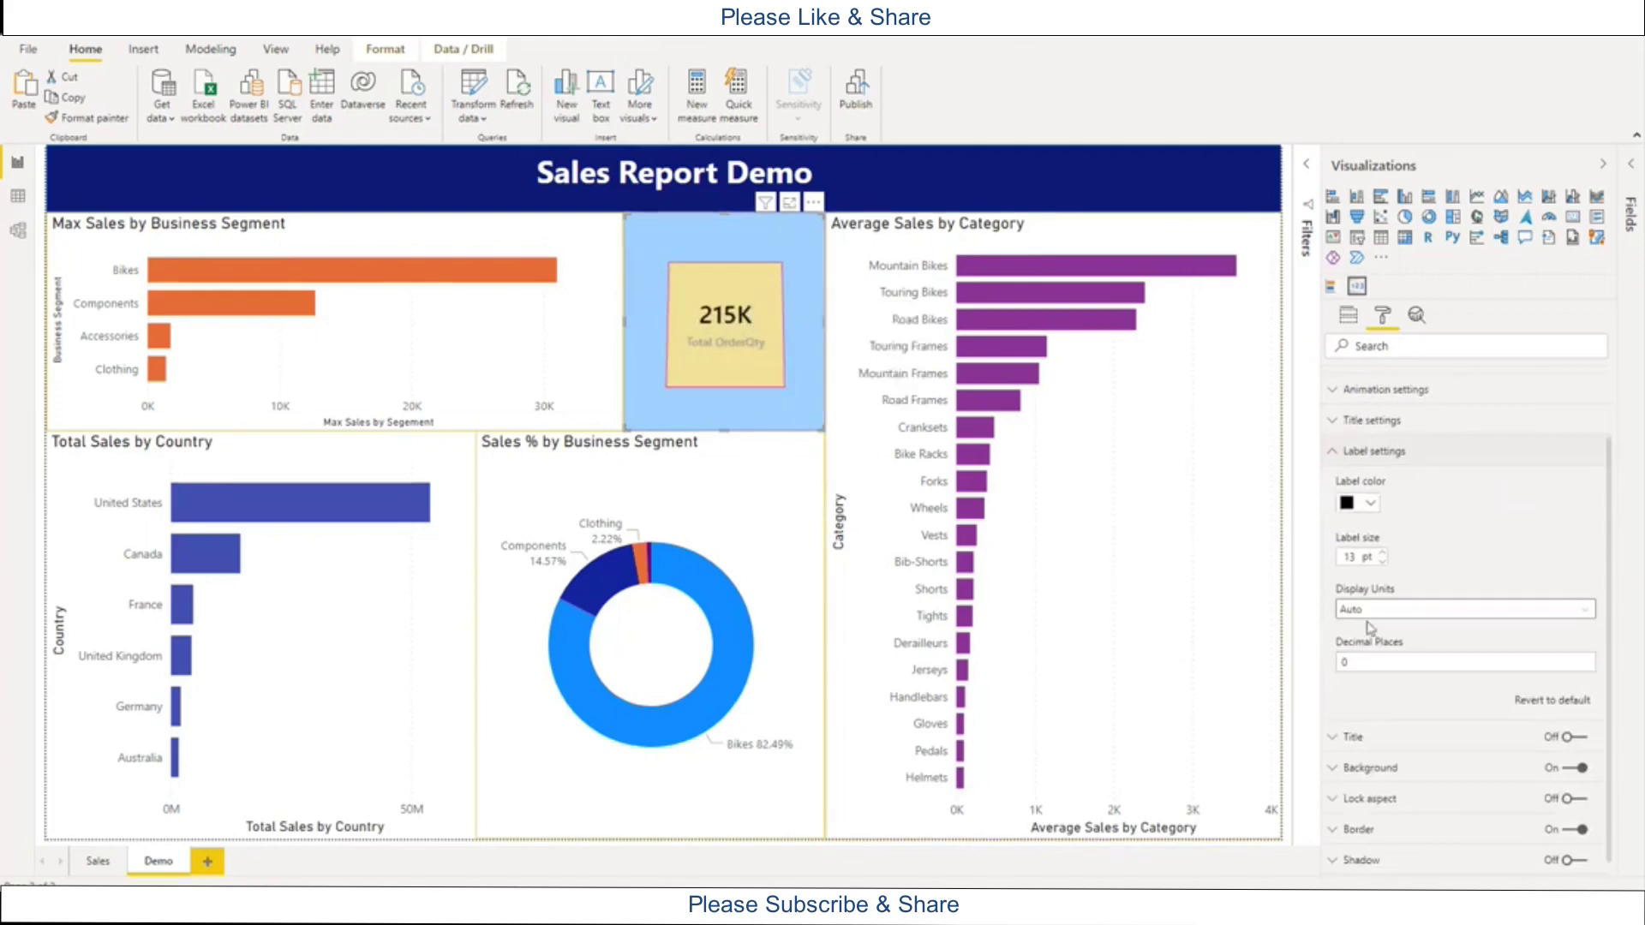
{"action": "left_click", "coordinate": [1369, 615]}
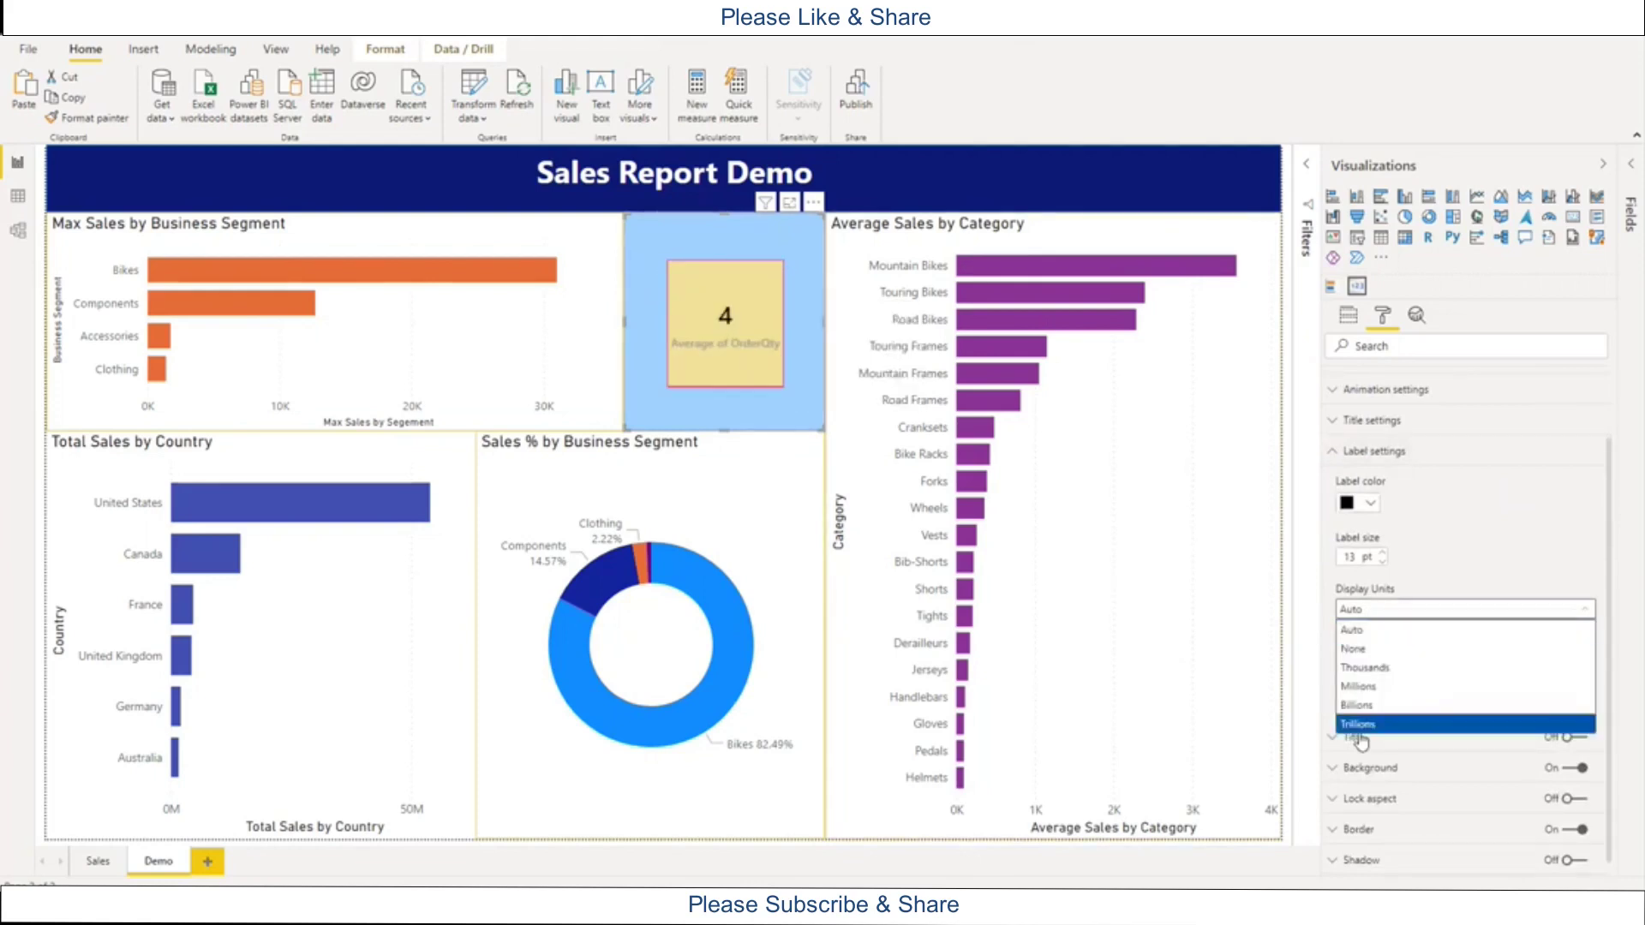
{"action": "left_click", "coordinate": [1442, 570]}
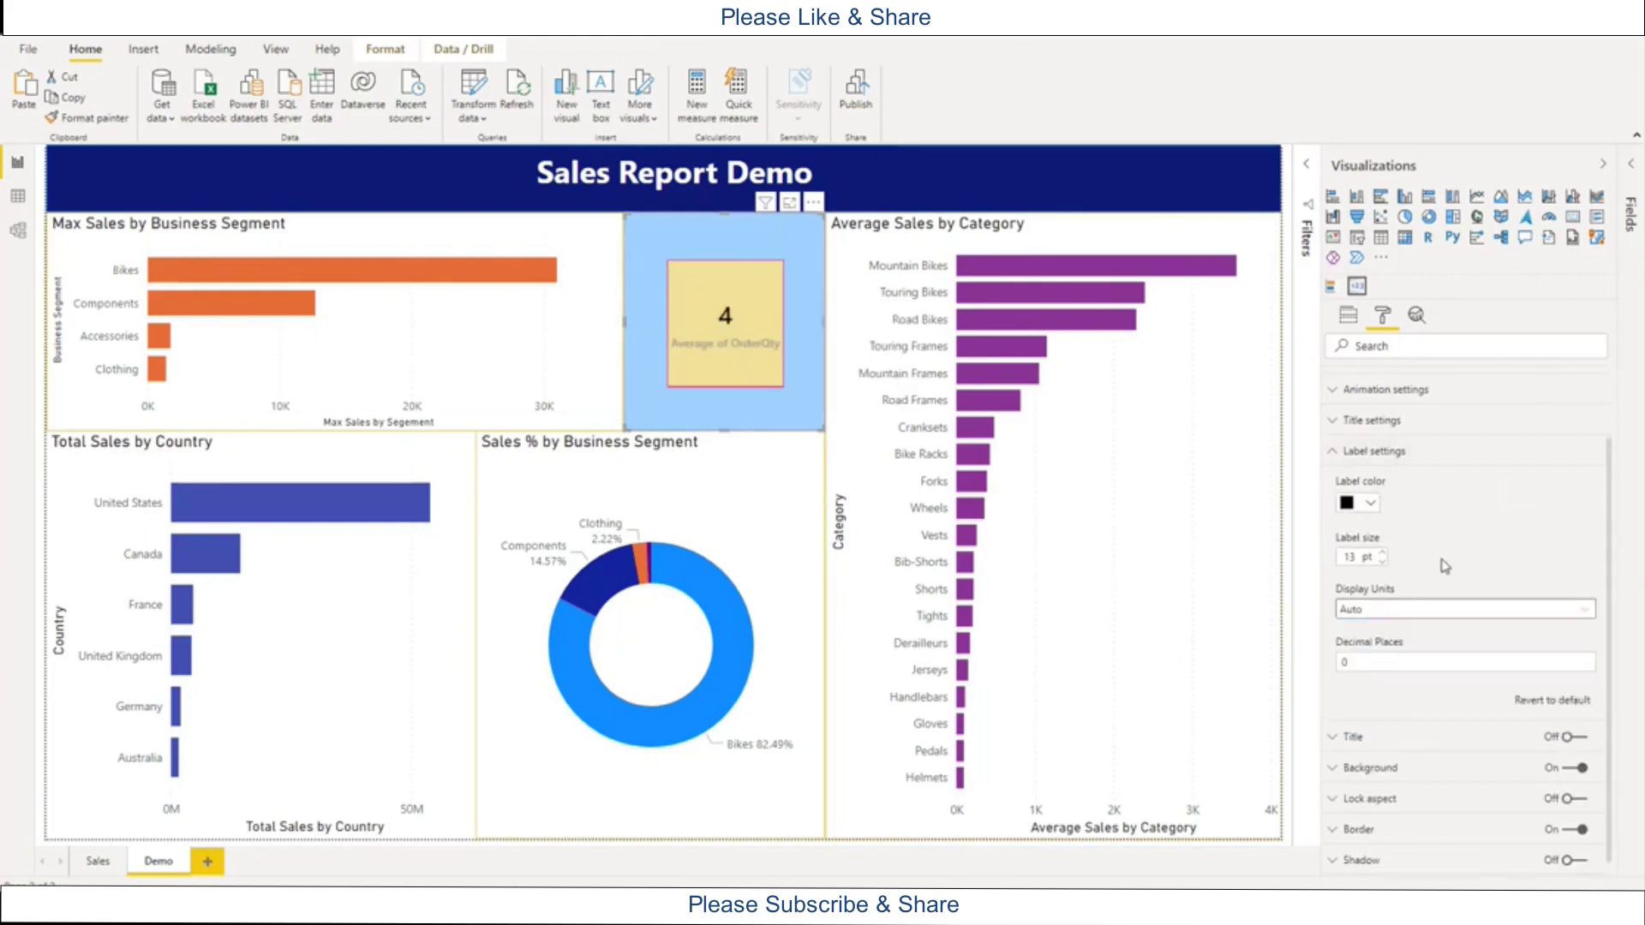
{"action": "left_click", "coordinate": [1383, 554]}
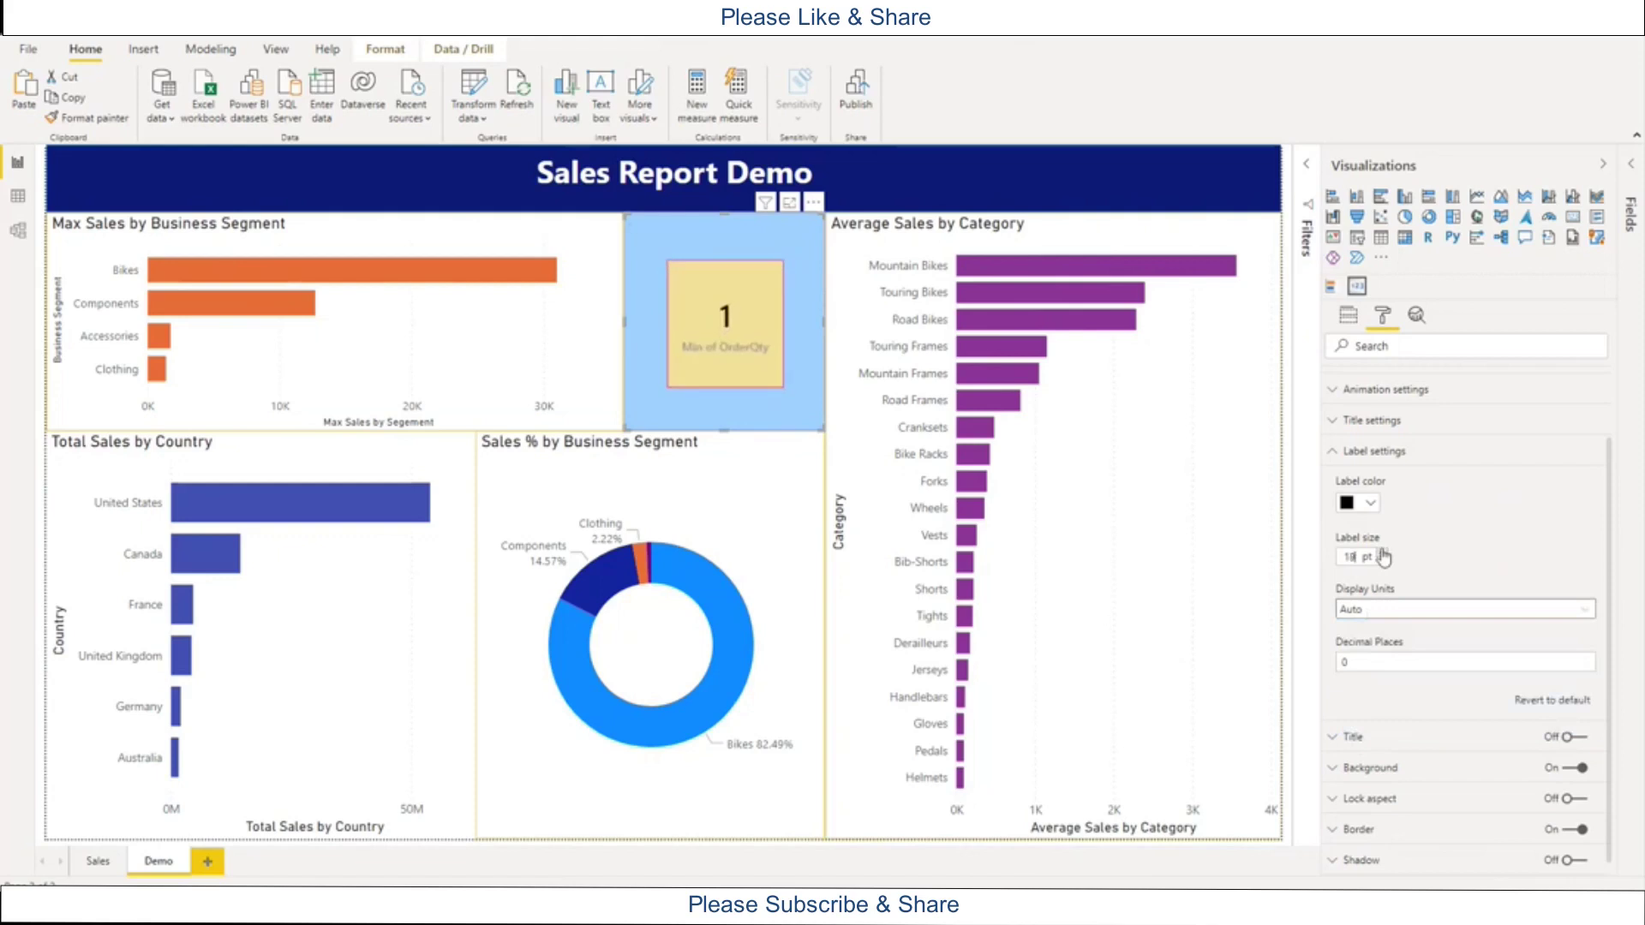
{"action": "left_click", "coordinate": [1367, 662]}
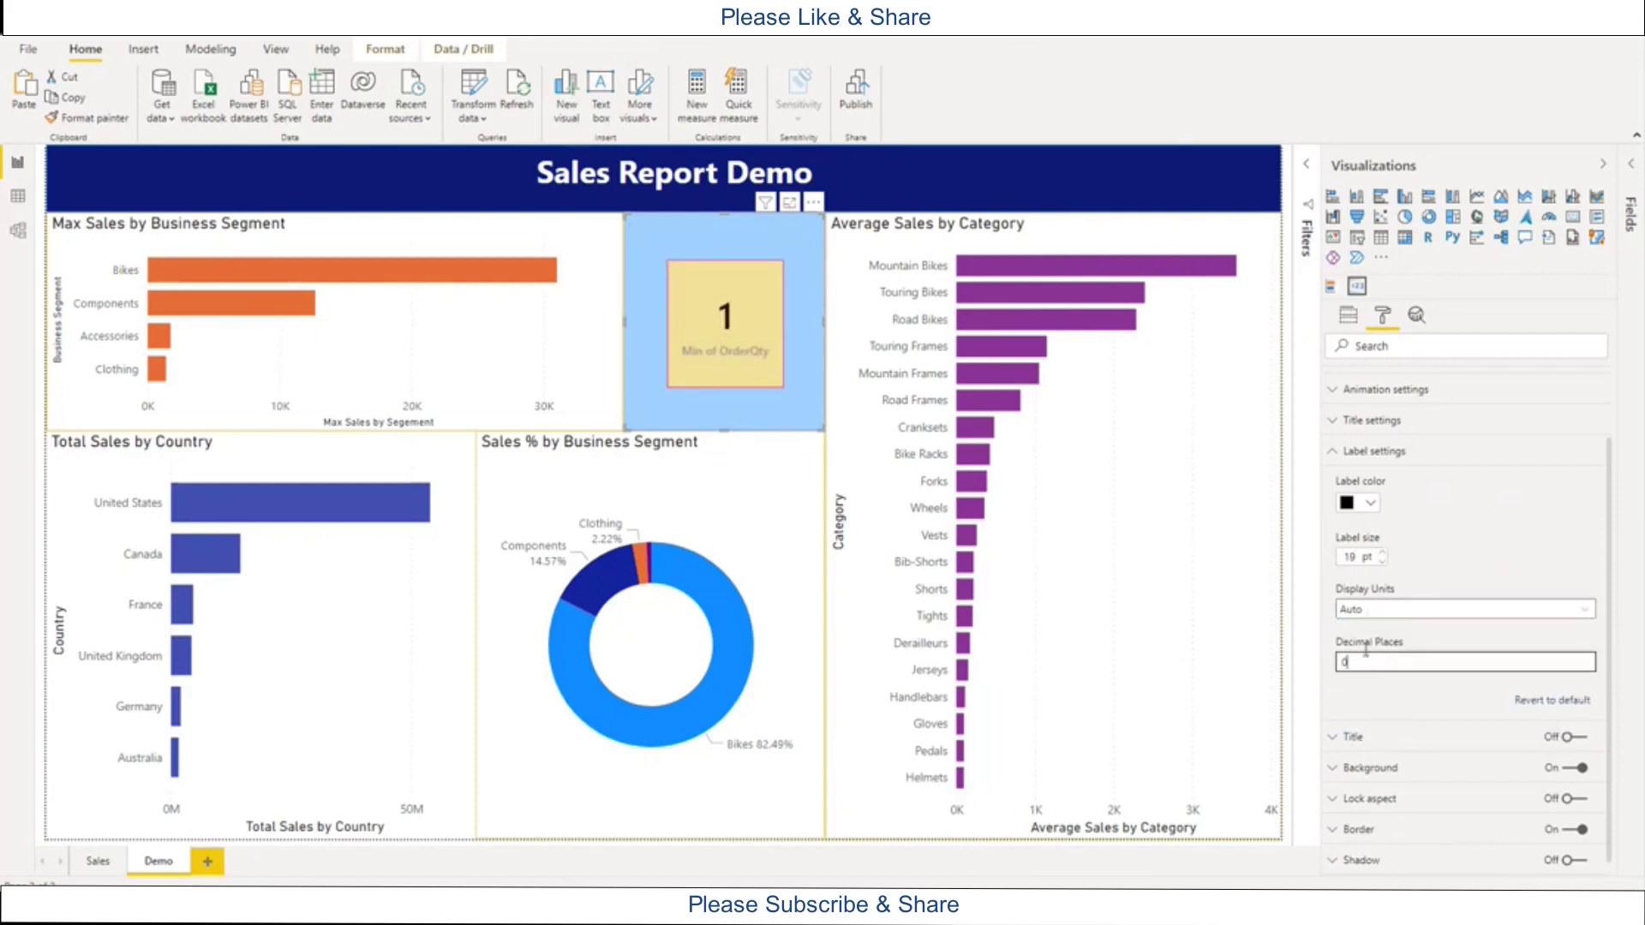
{"action": "scroll", "coordinate": [1392, 746], "scroll_direction": "down", "scroll_amount": 1}
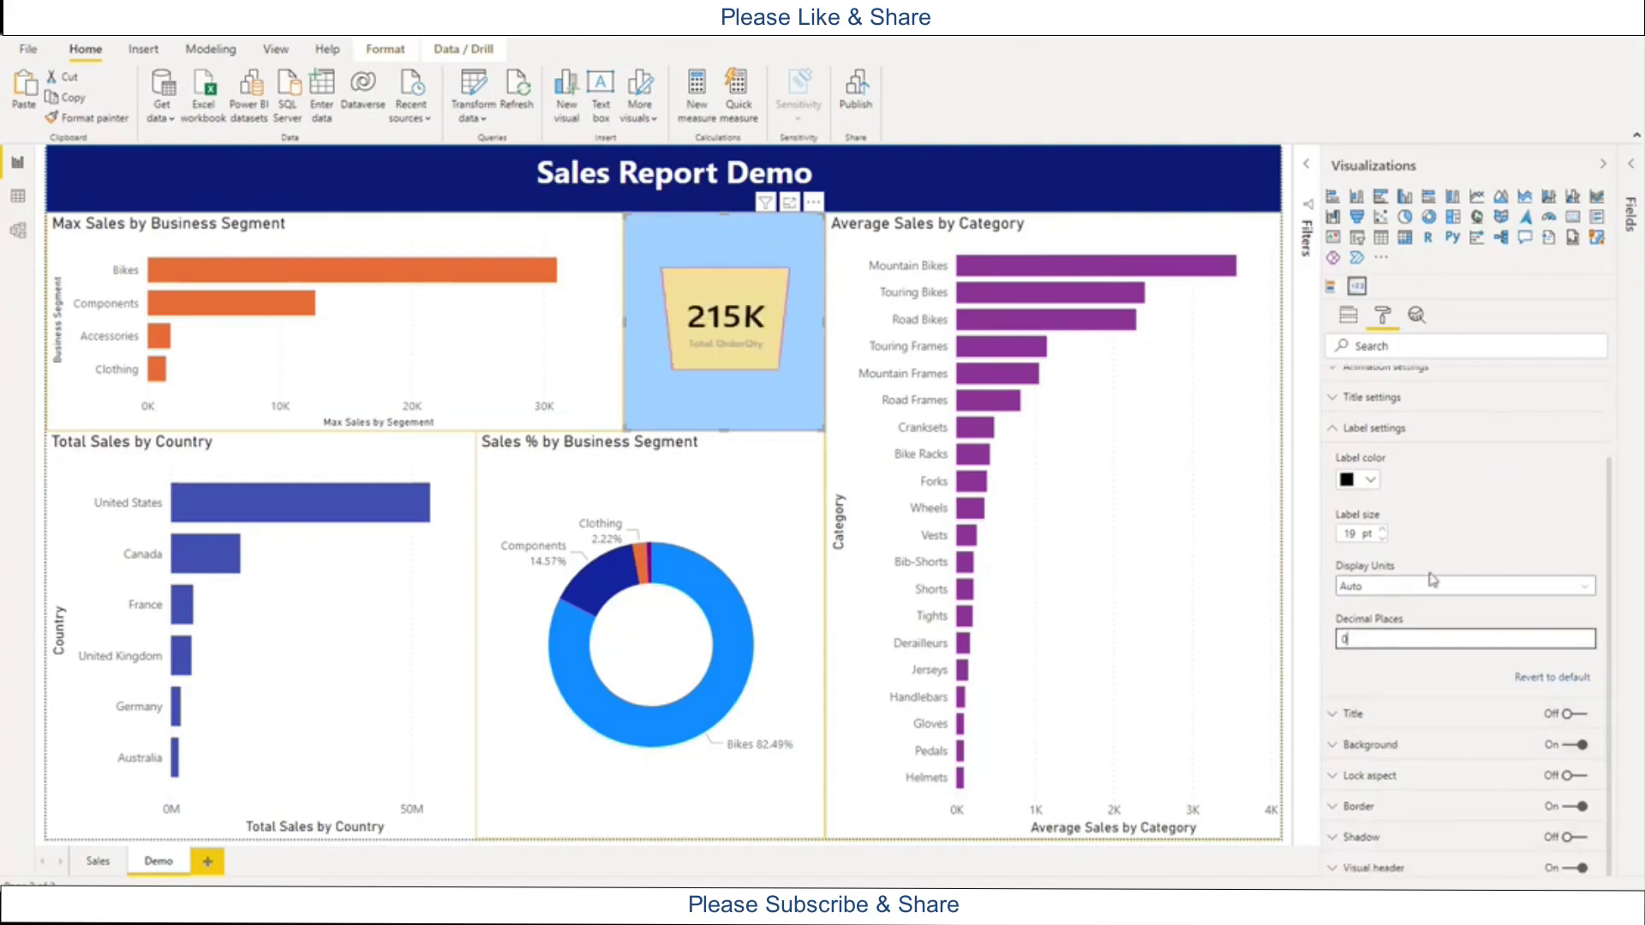
{"action": "scroll", "coordinate": [1456, 600], "scroll_direction": "up", "scroll_amount": 3}
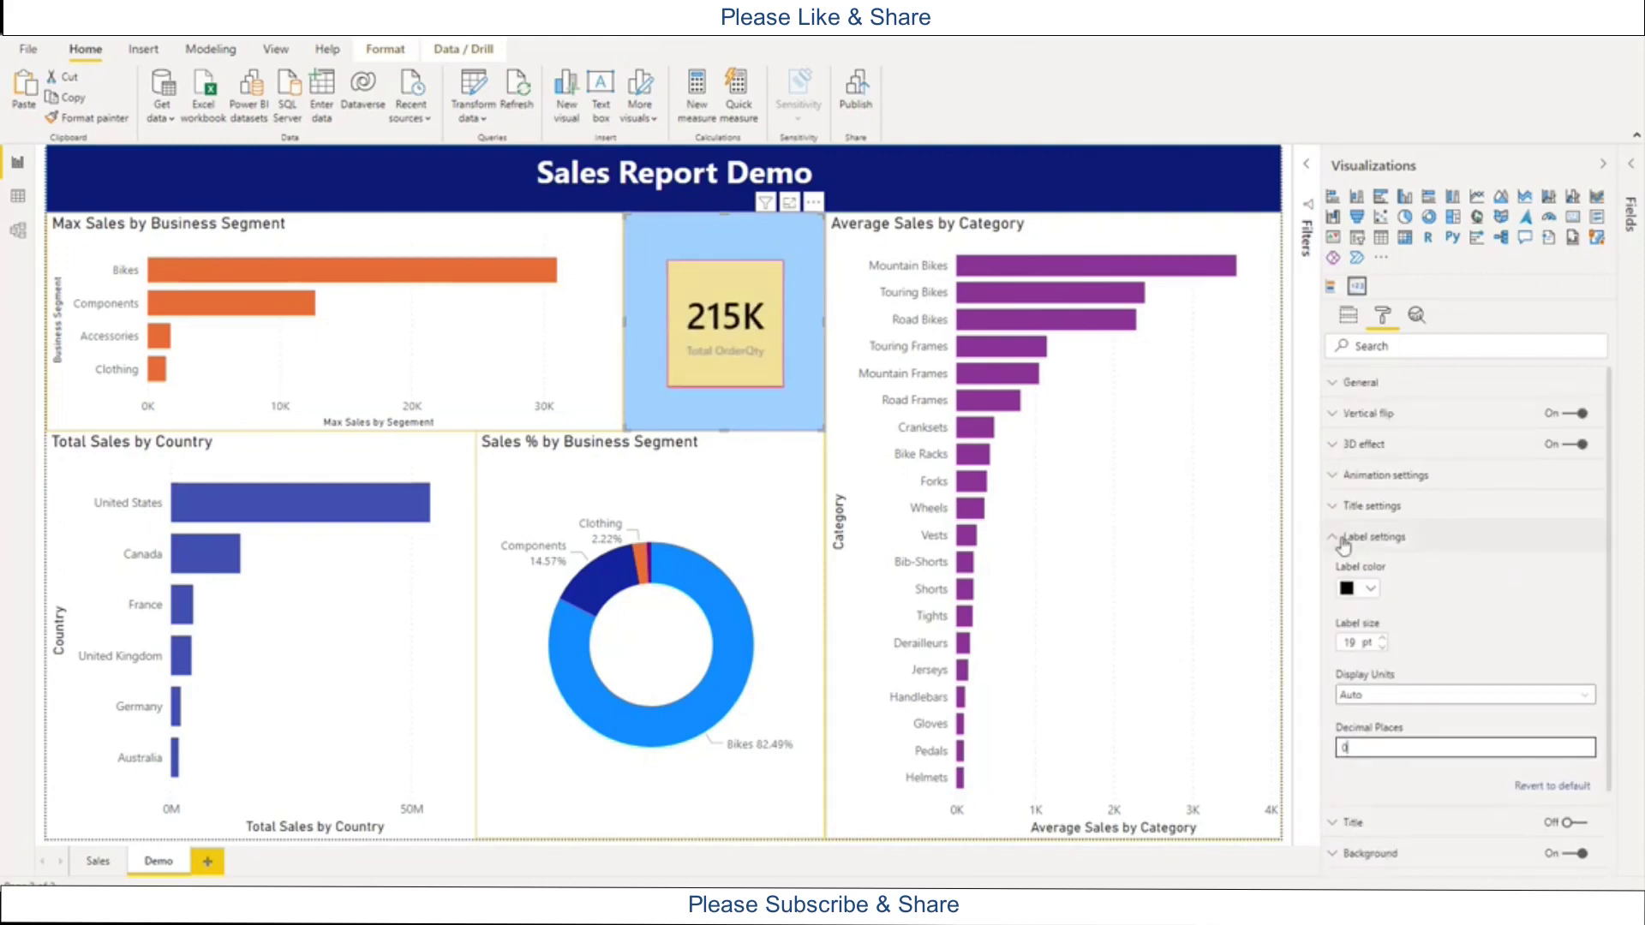
{"action": "left_click", "coordinate": [1330, 538]}
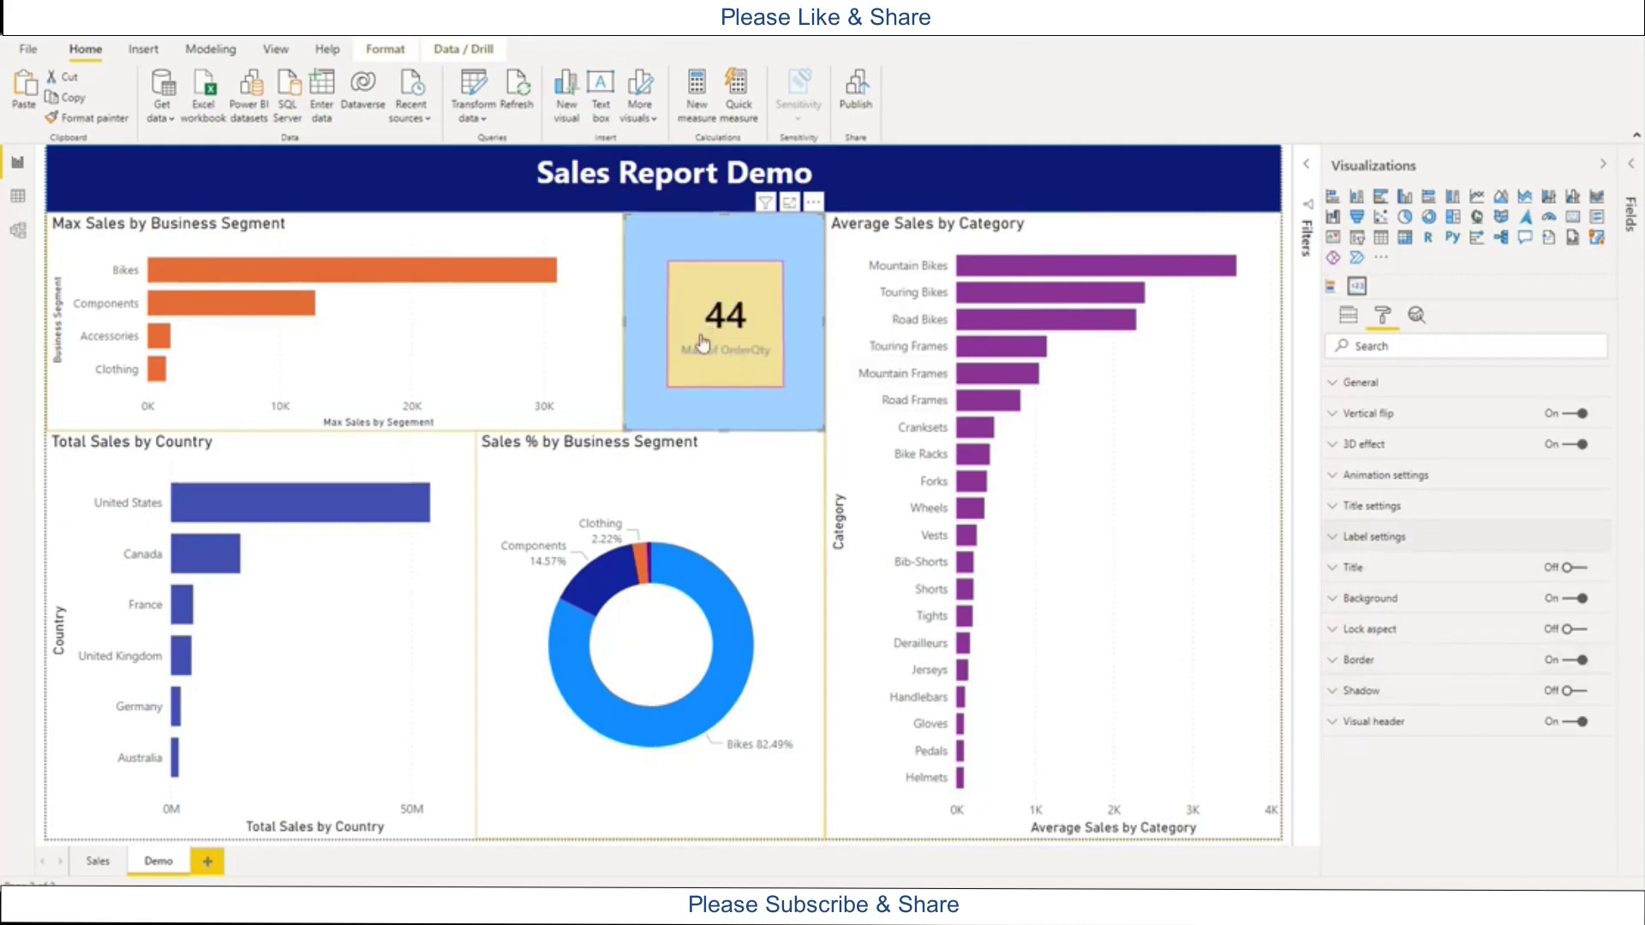
{"action": "mouse_move", "coordinate": [720, 340]}
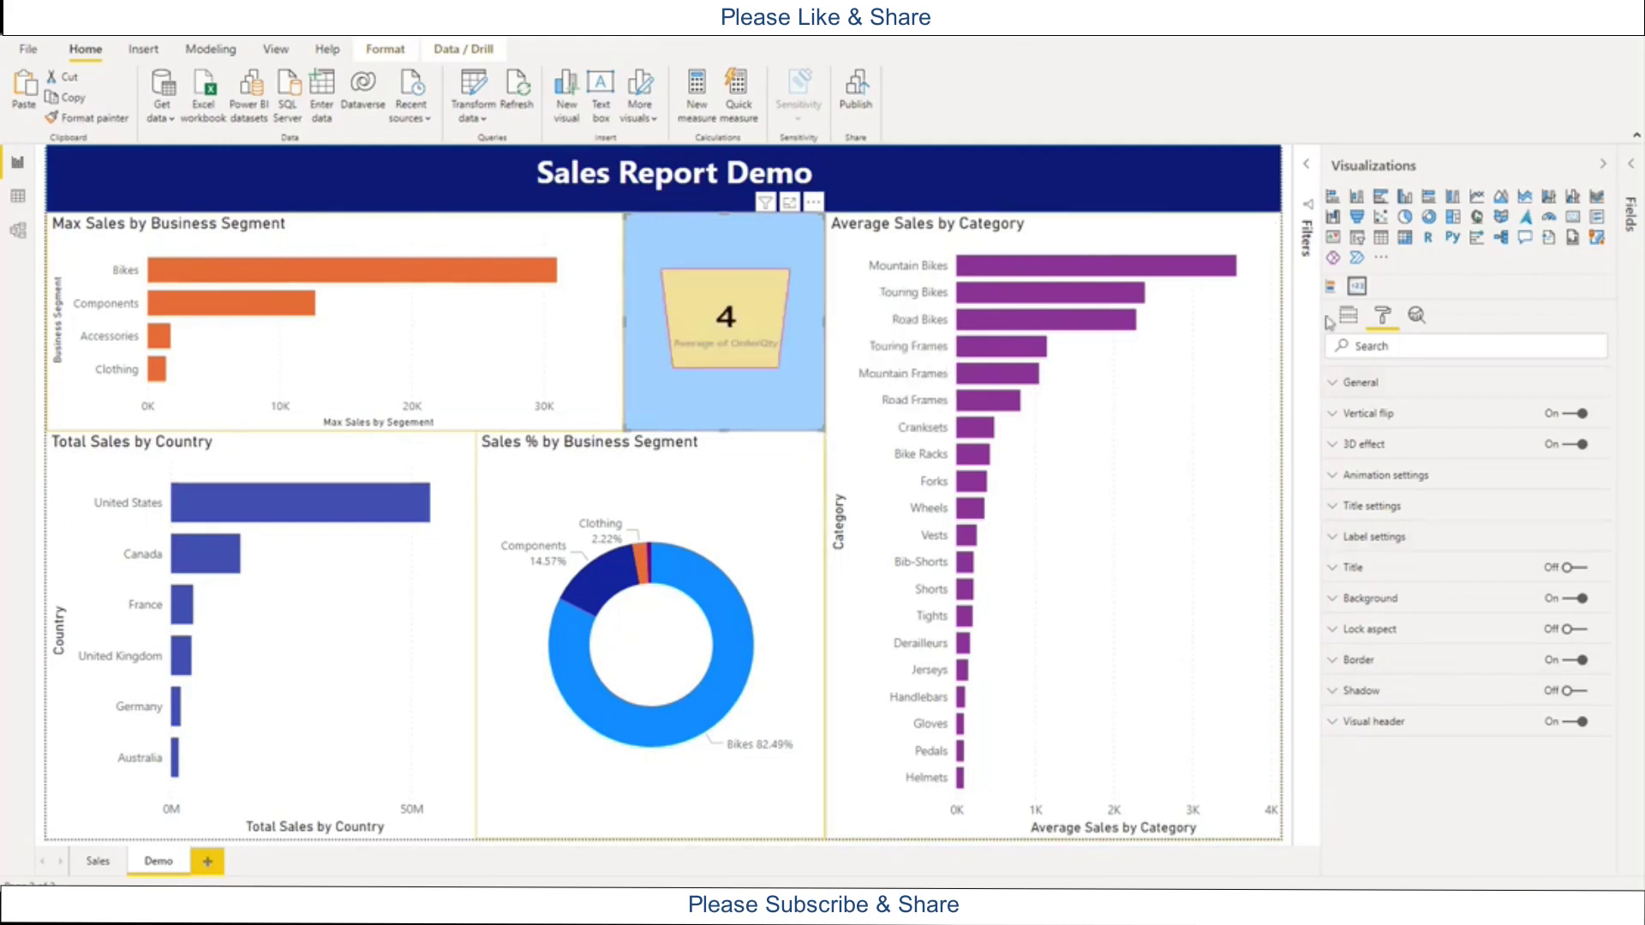
Add Customer from TrainingSample2 as a Count (Distinct) measure, showing 633
{"action": "left_click", "coordinate": [1345, 316]}
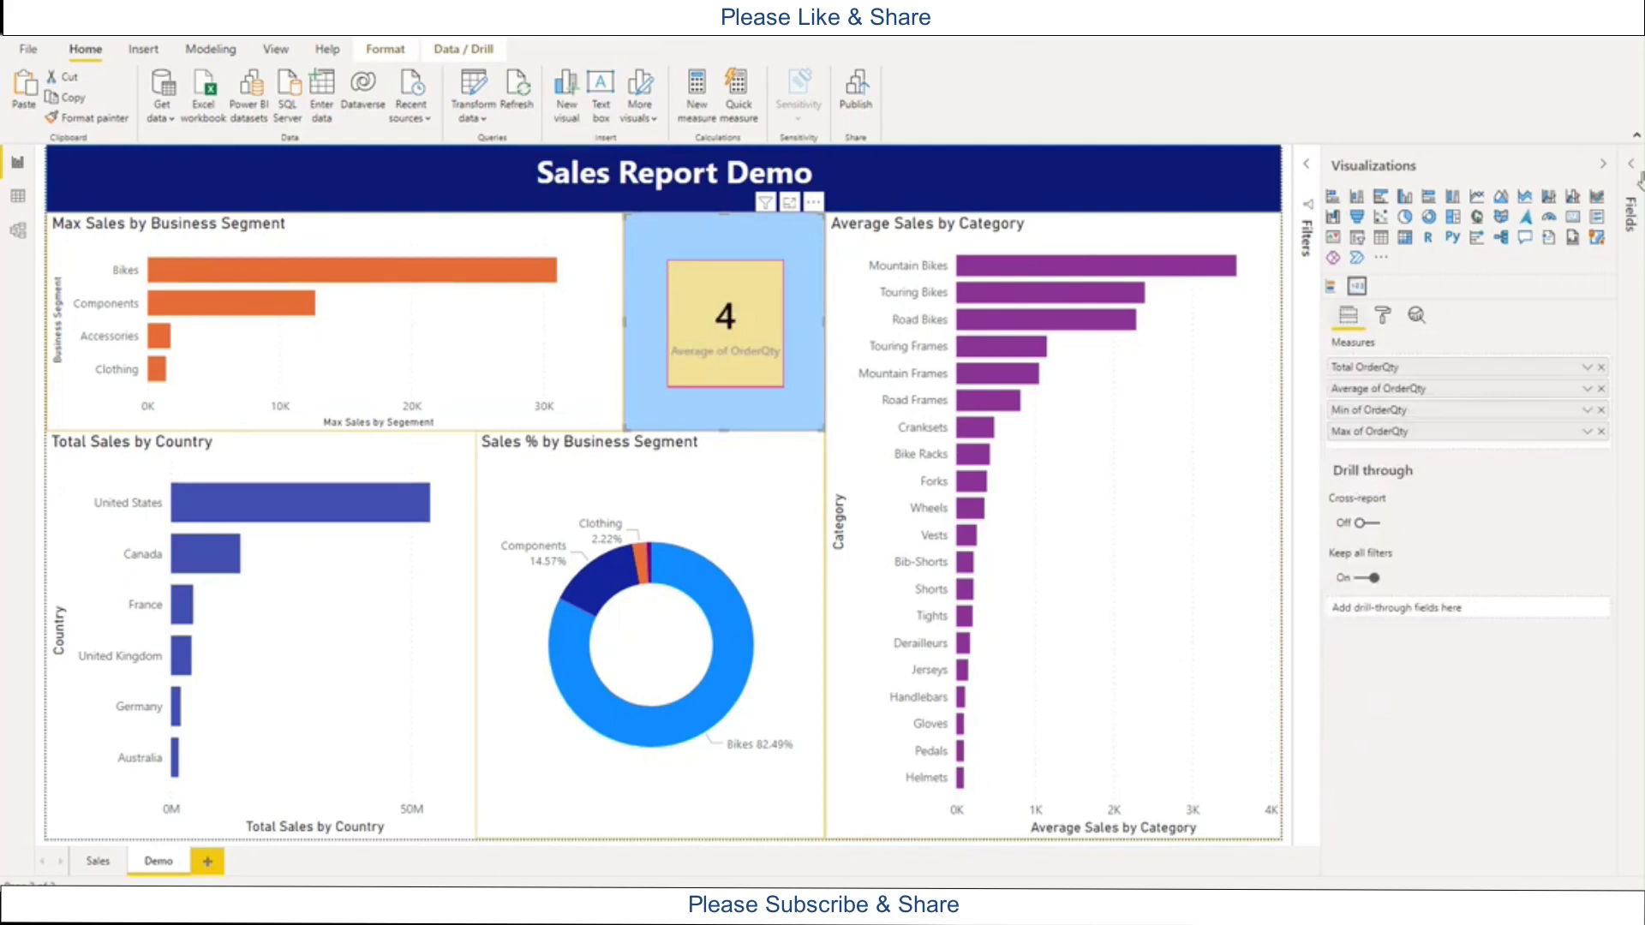
{"action": "left_click", "coordinate": [1636, 180]}
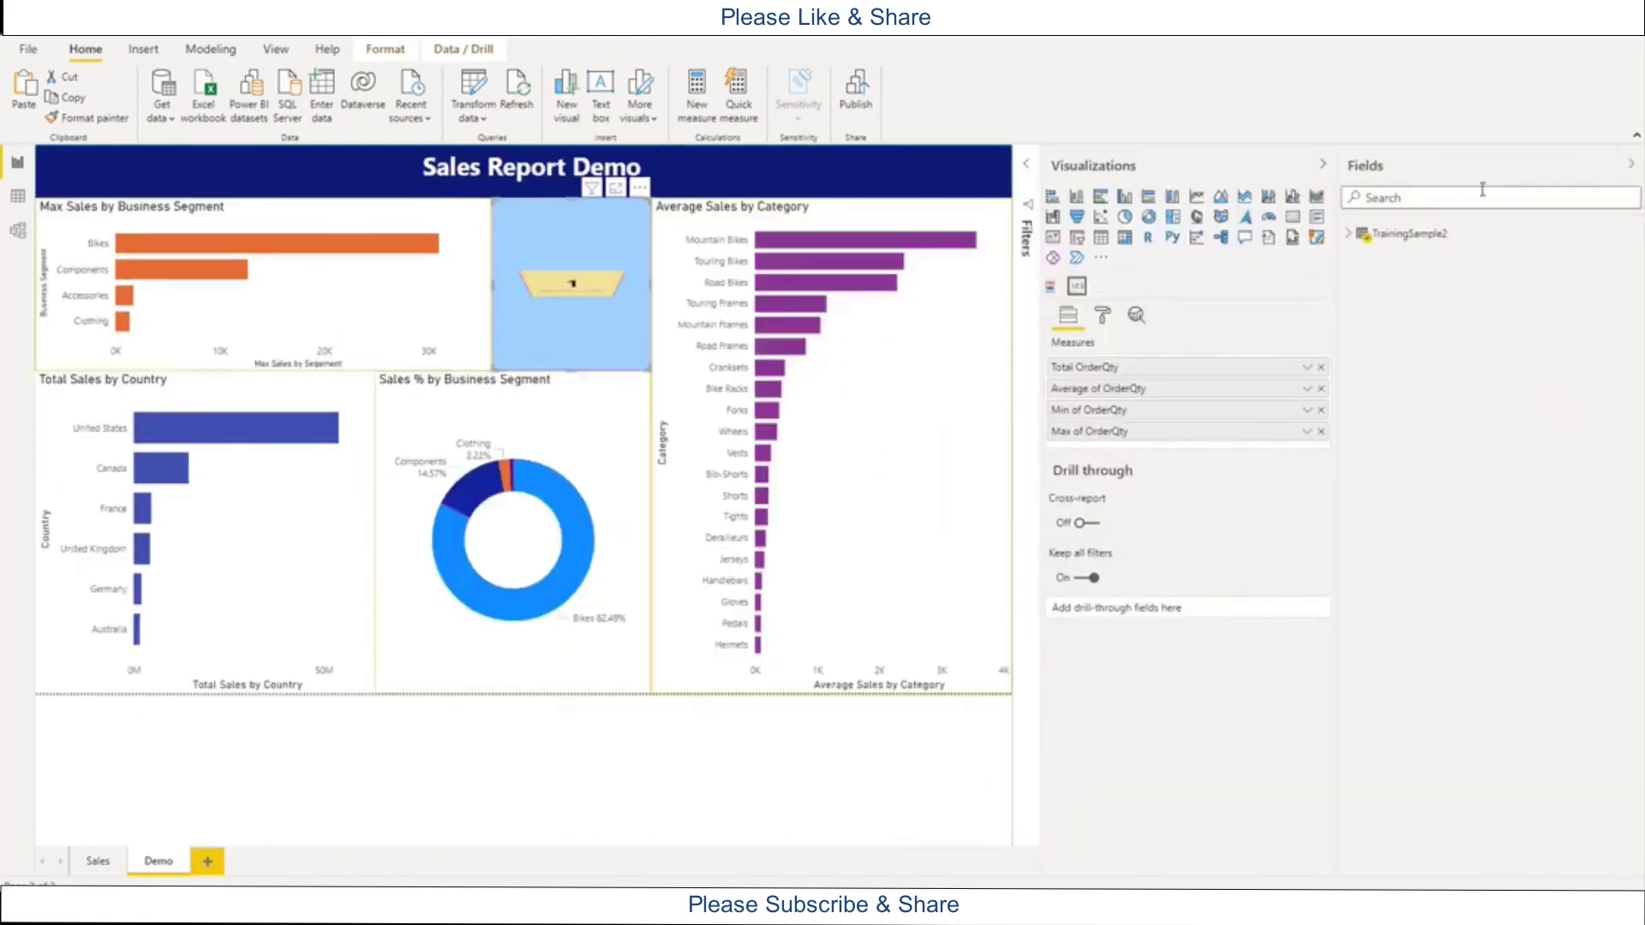
{"action": "left_click", "coordinate": [1345, 234]}
{"action": "left_click_drag", "start_coordinate": [1439, 339], "coordinate": [1186, 440]}
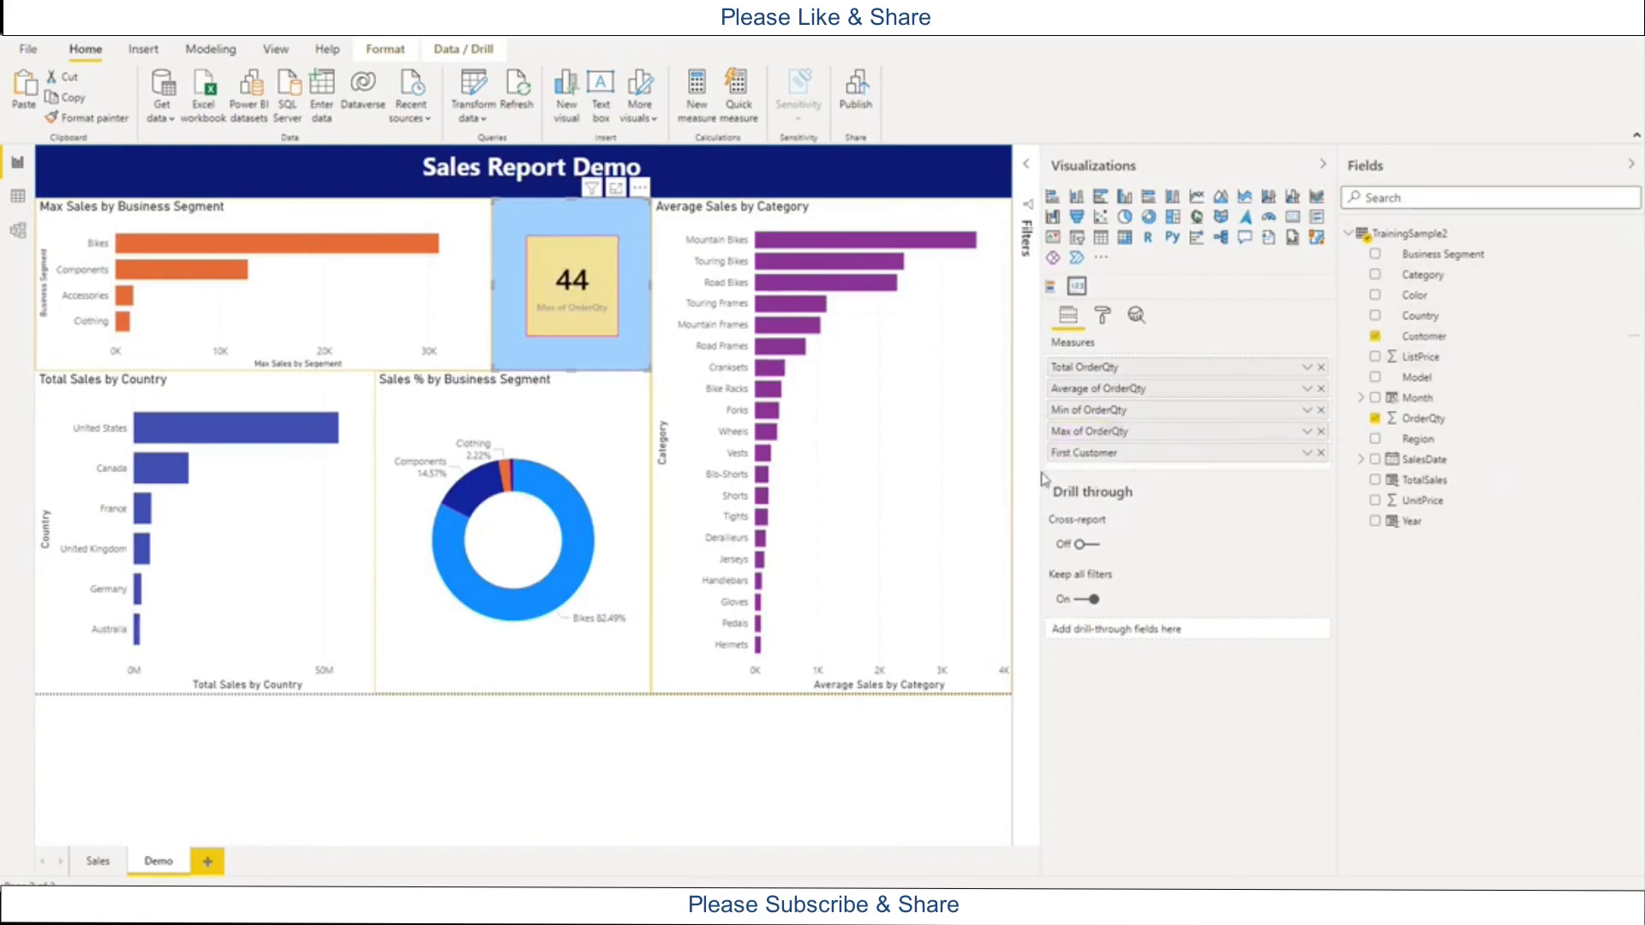
{"action": "left_click", "coordinate": [1307, 454]}
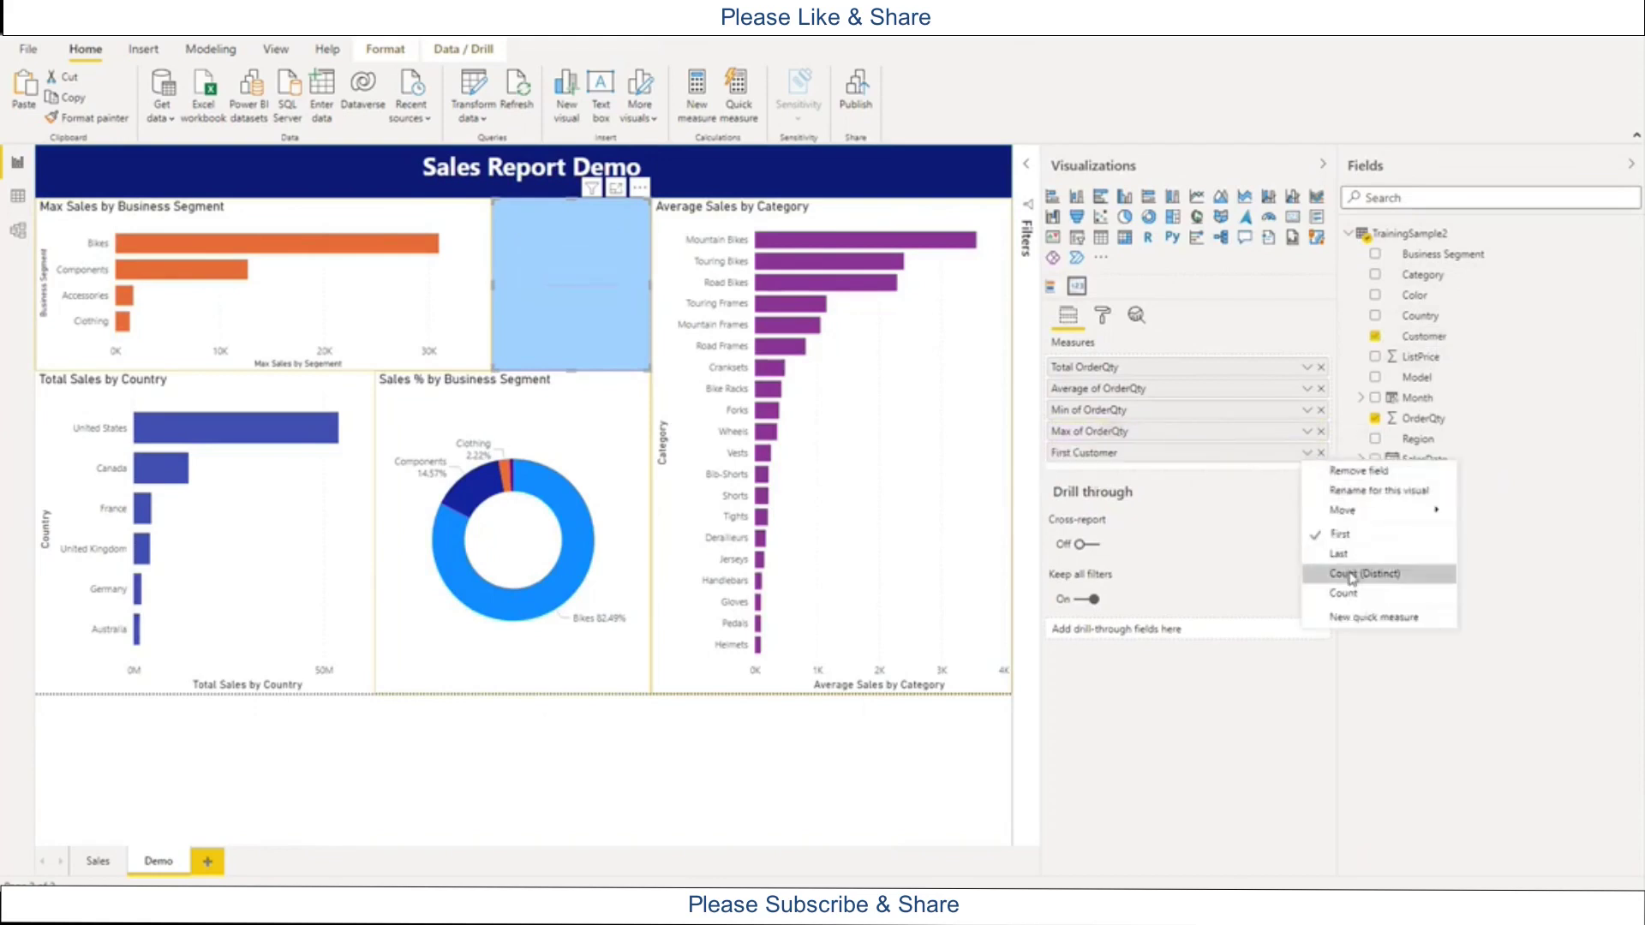
{"action": "left_click", "coordinate": [1375, 574]}
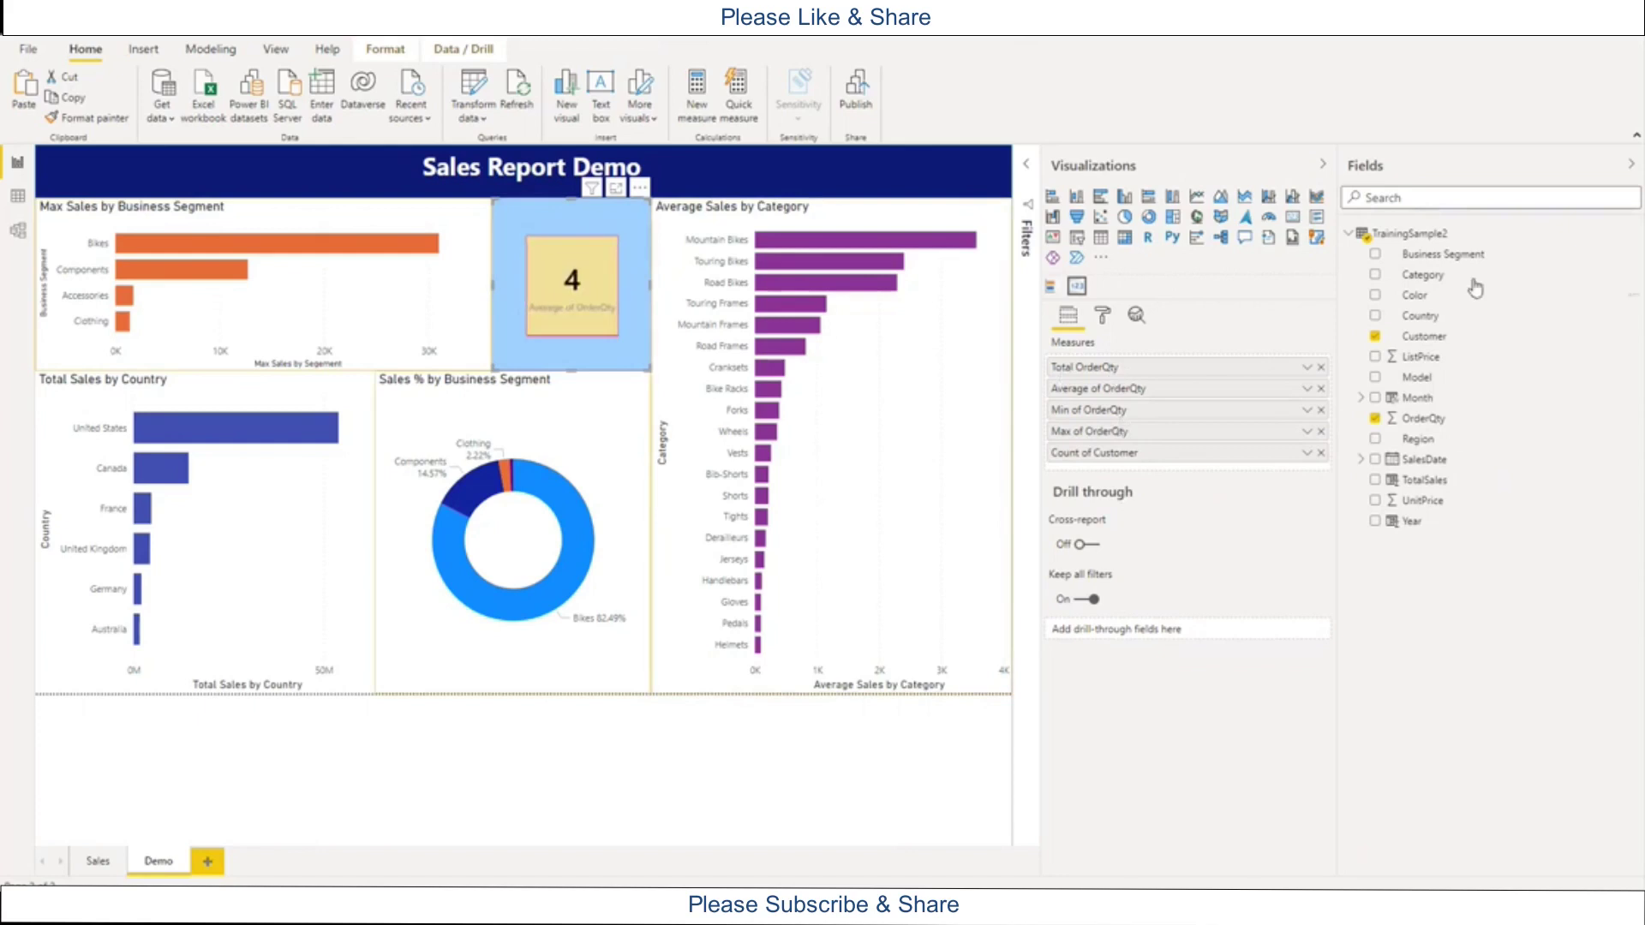
Collapse the Fields and Visualizations panes so the Demo page fills the full width
{"action": "left_click", "coordinate": [1632, 166]}
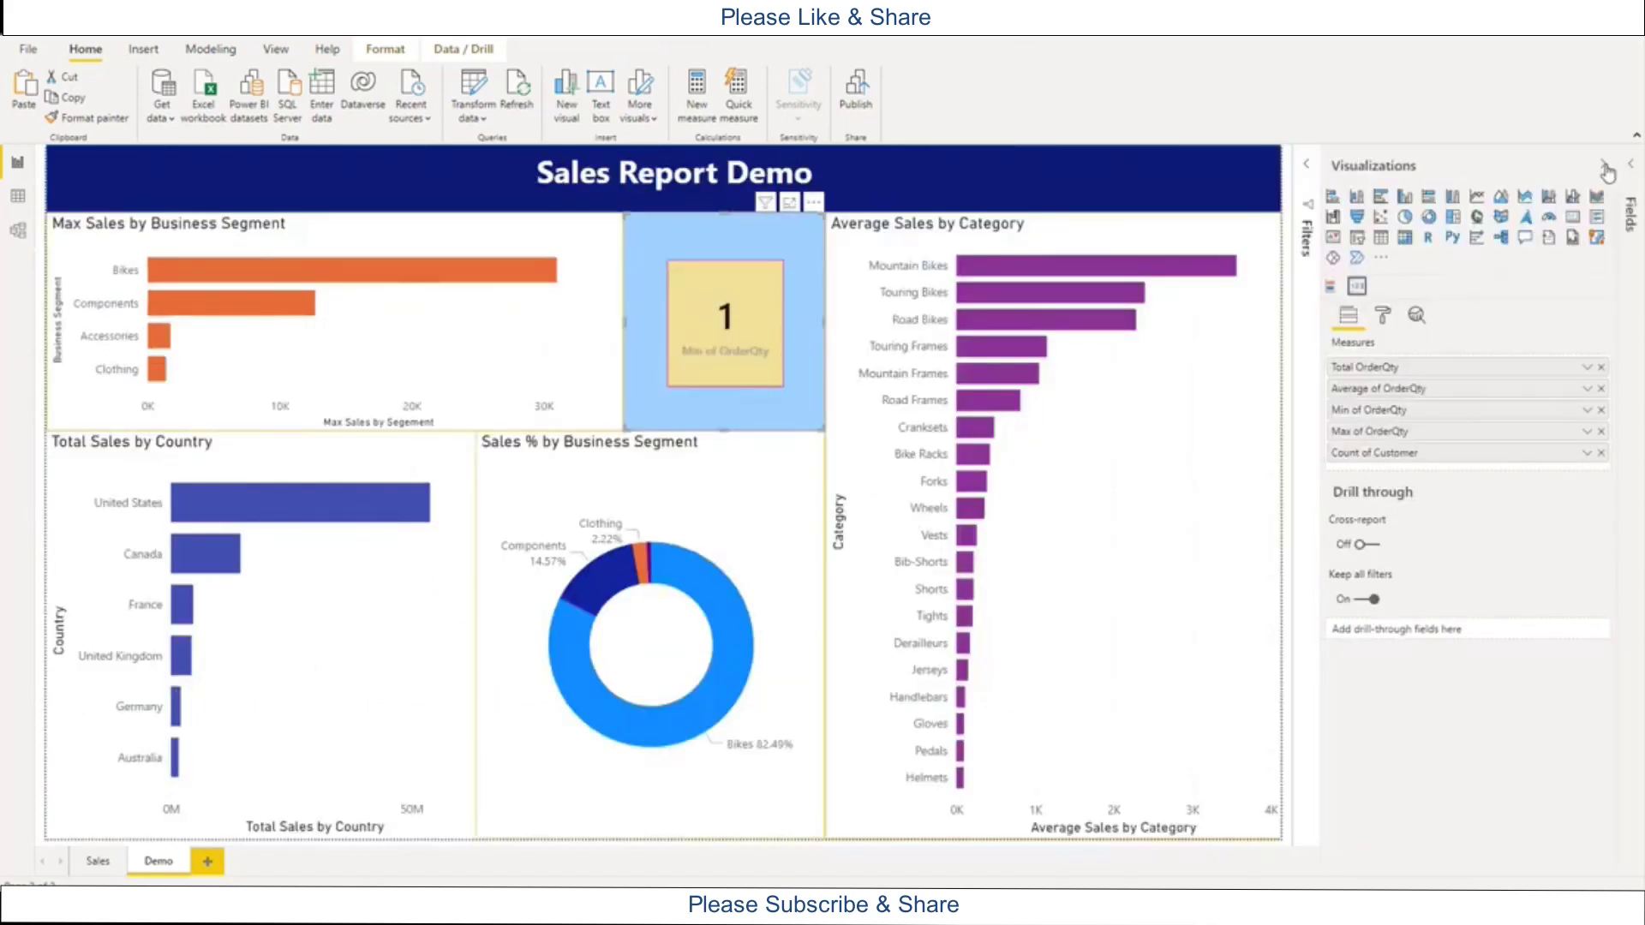
{"action": "left_click", "coordinate": [1609, 165]}
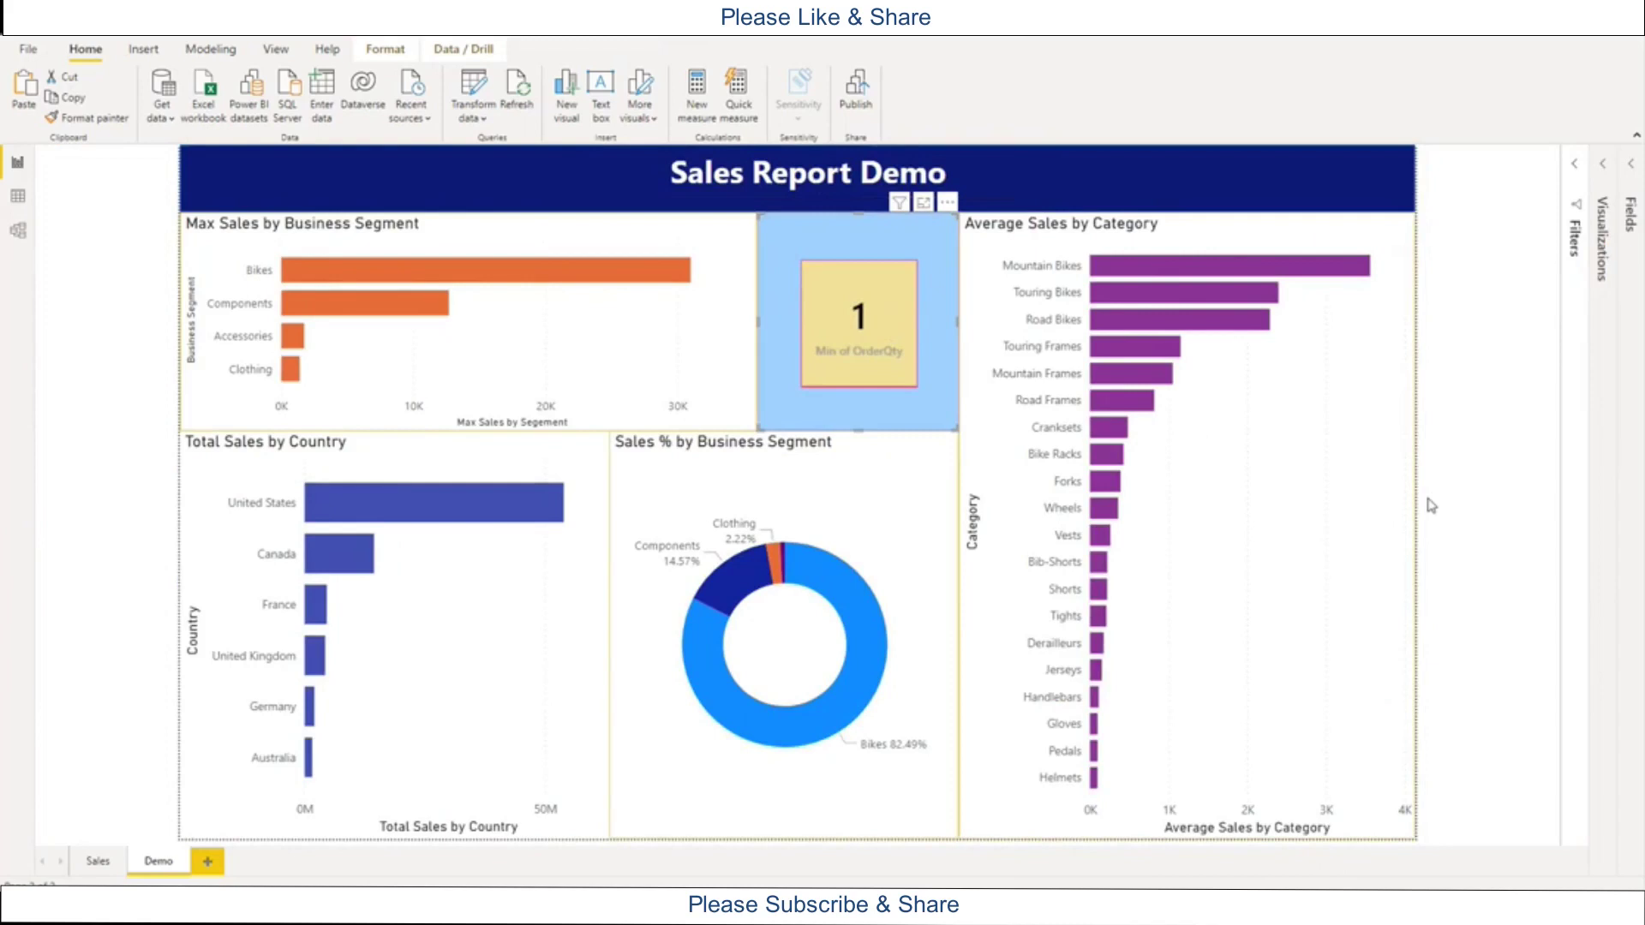